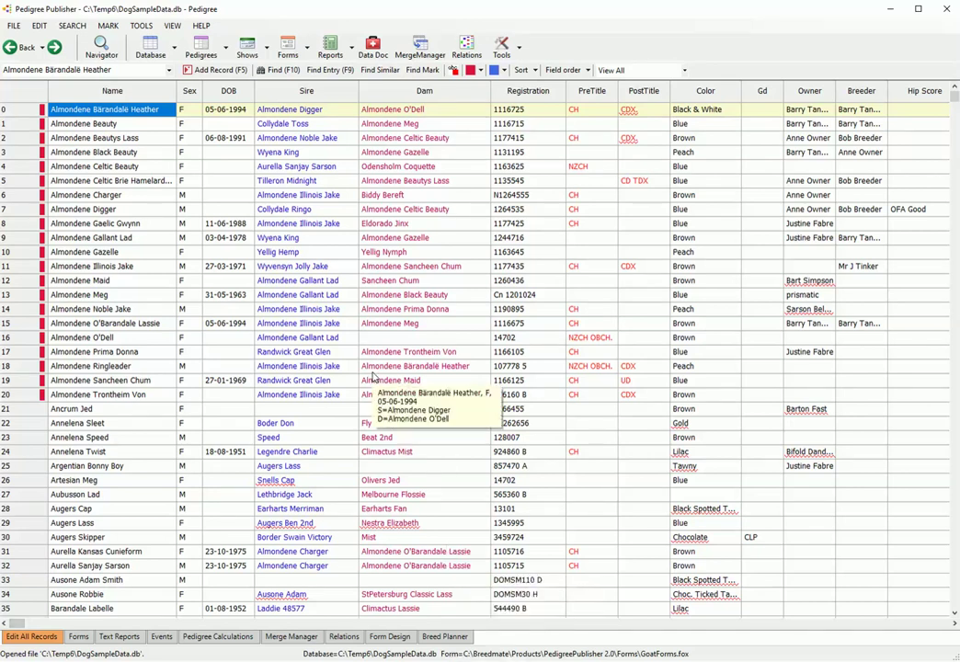
In the Field Chooser, leave Normal as the current order and start a new order named Sample1.
mouse_move(350, 245)
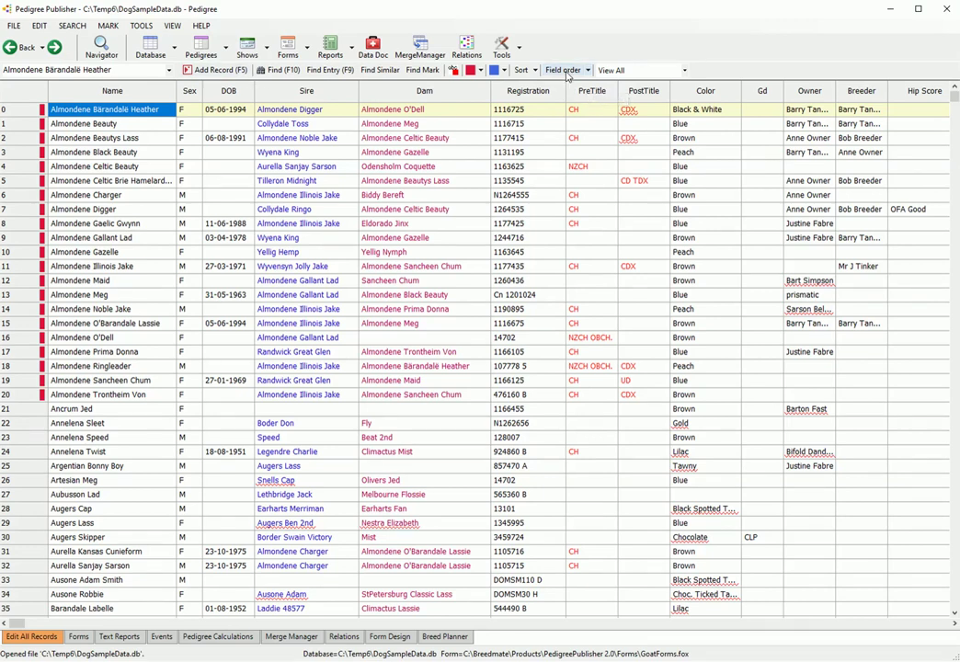
click(568, 75)
drag(376, 119, 582, 125)
click(662, 180)
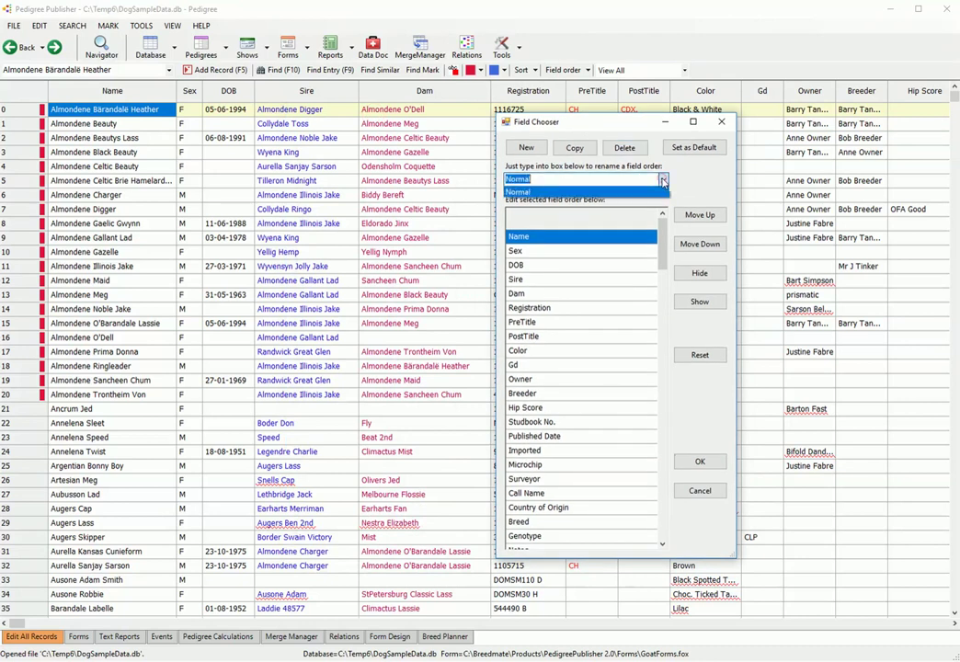
click(662, 180)
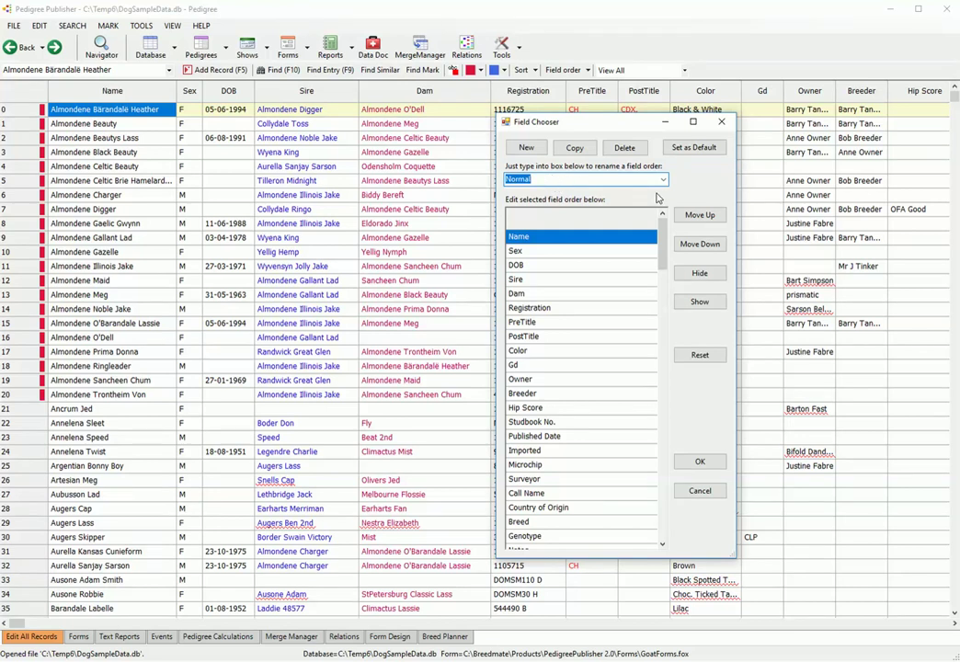
click(532, 149)
text(Sample1)
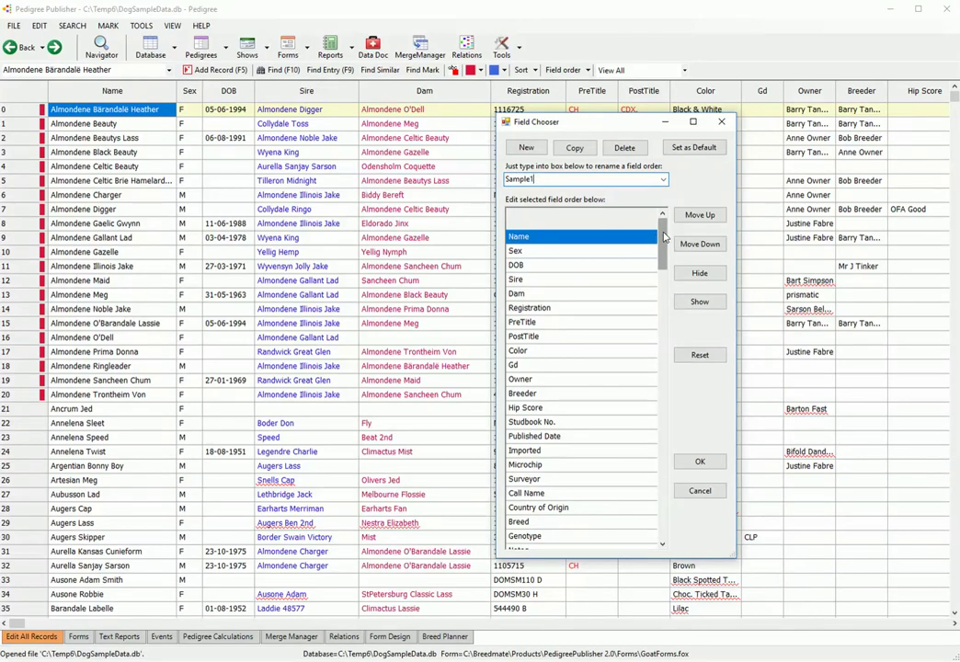
Scroll the field list and select the block User Field1 through User Field9.
mouse_move(663, 236)
mouse_down()
mouse_move(661, 324)
mouse_move(655, 231)
mouse_up()
drag(659, 227, 632, 491)
drag(532, 380, 552, 308)
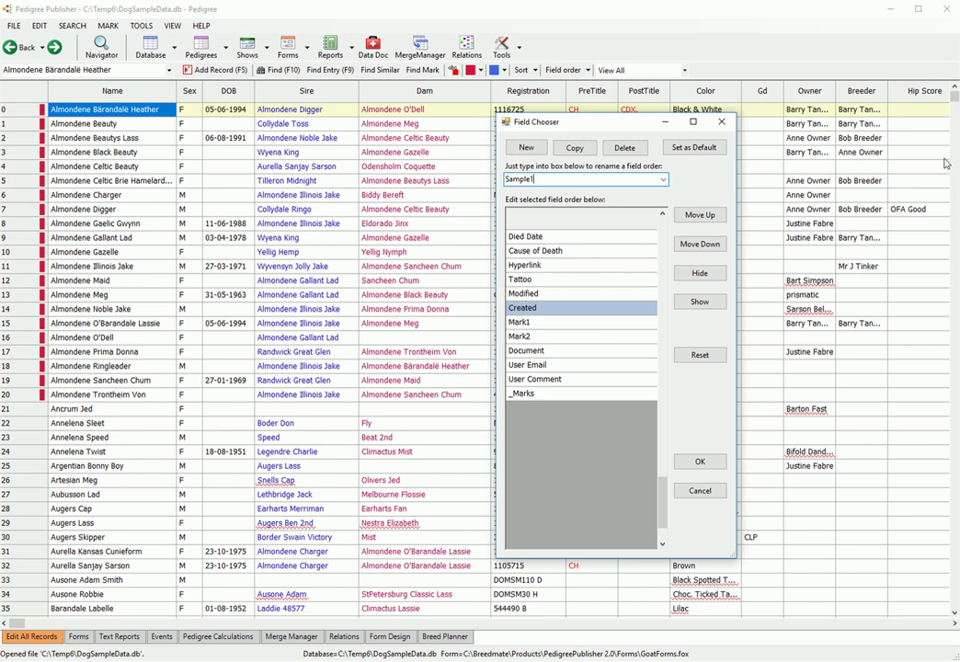
click(610, 368)
drag(610, 368, 630, 456)
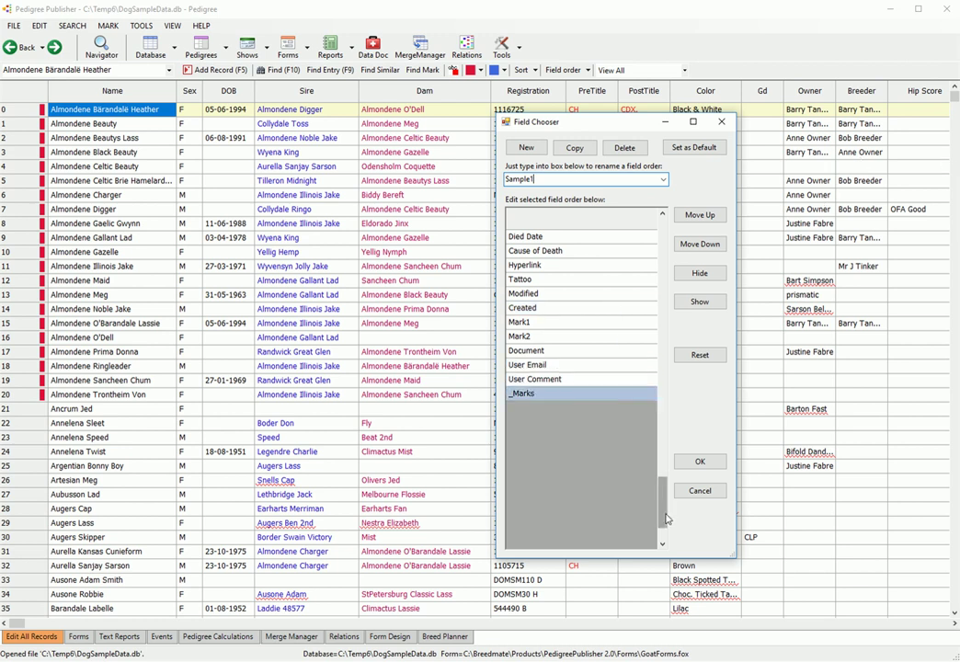
drag(663, 515, 653, 398)
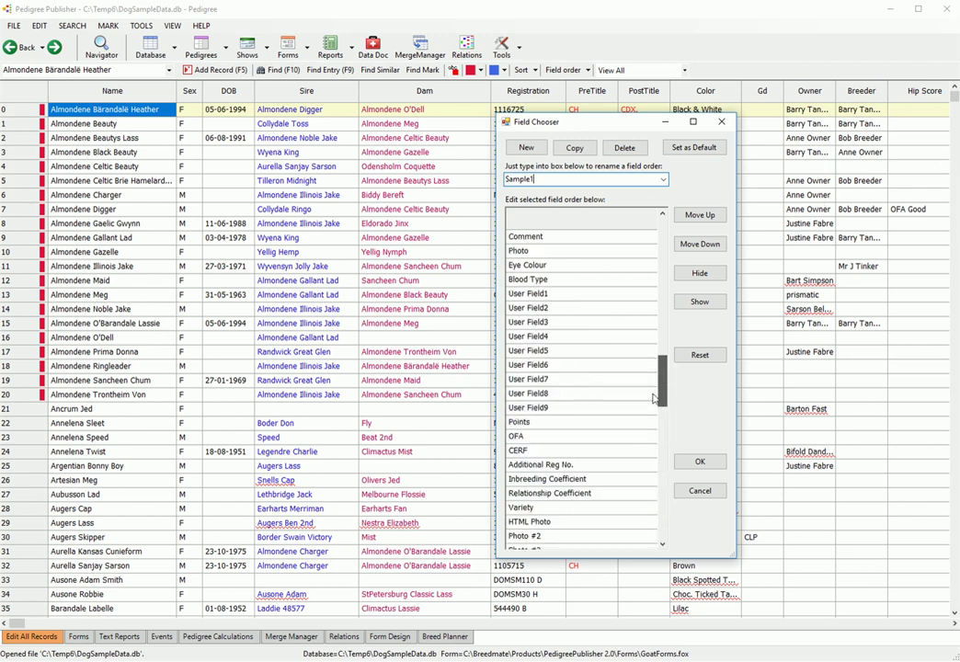
click(589, 294)
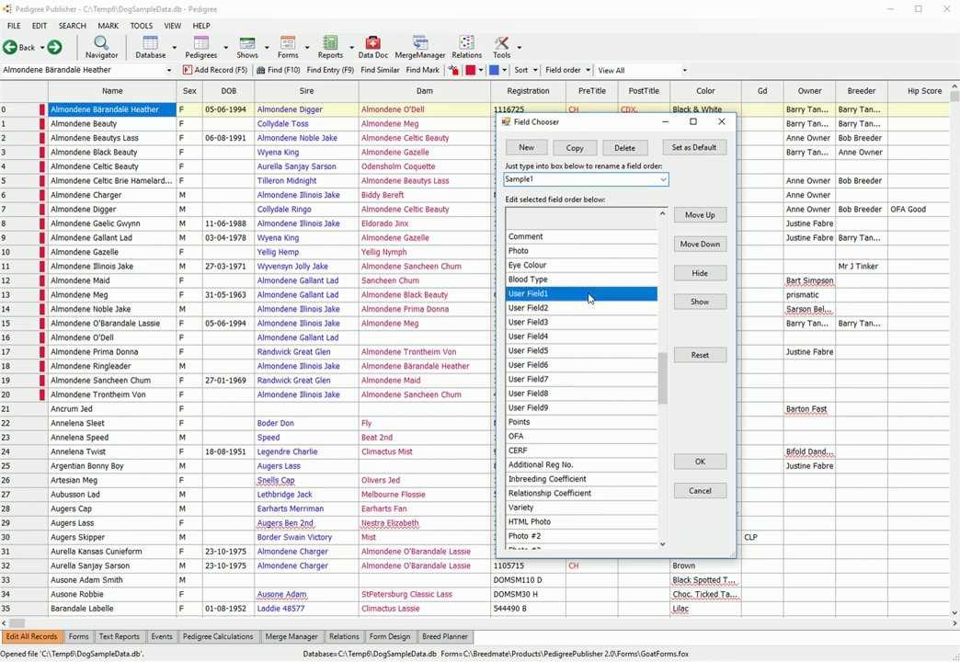
click(591, 357)
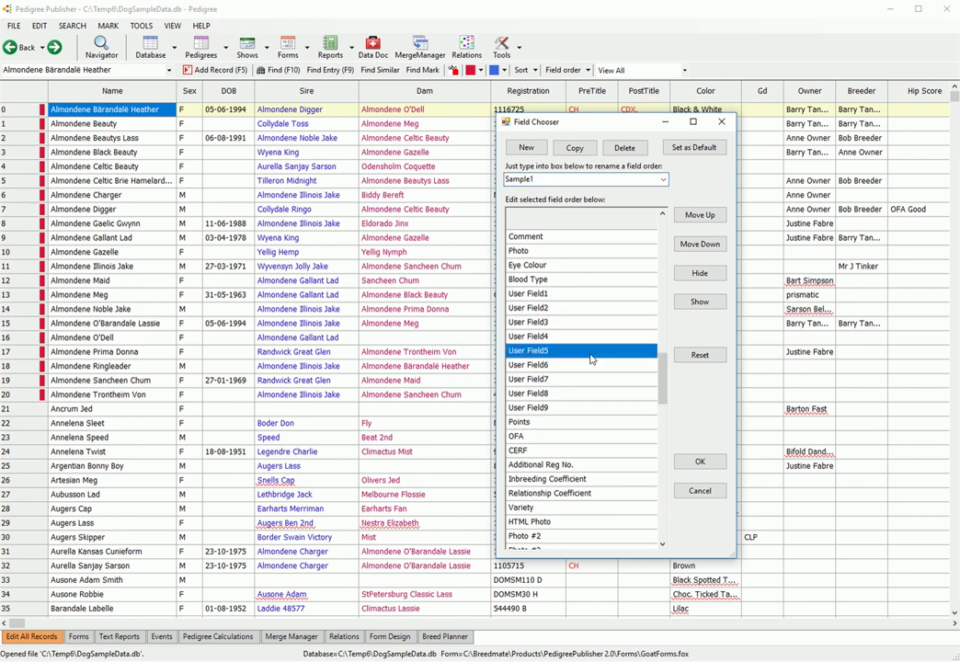
click(571, 296)
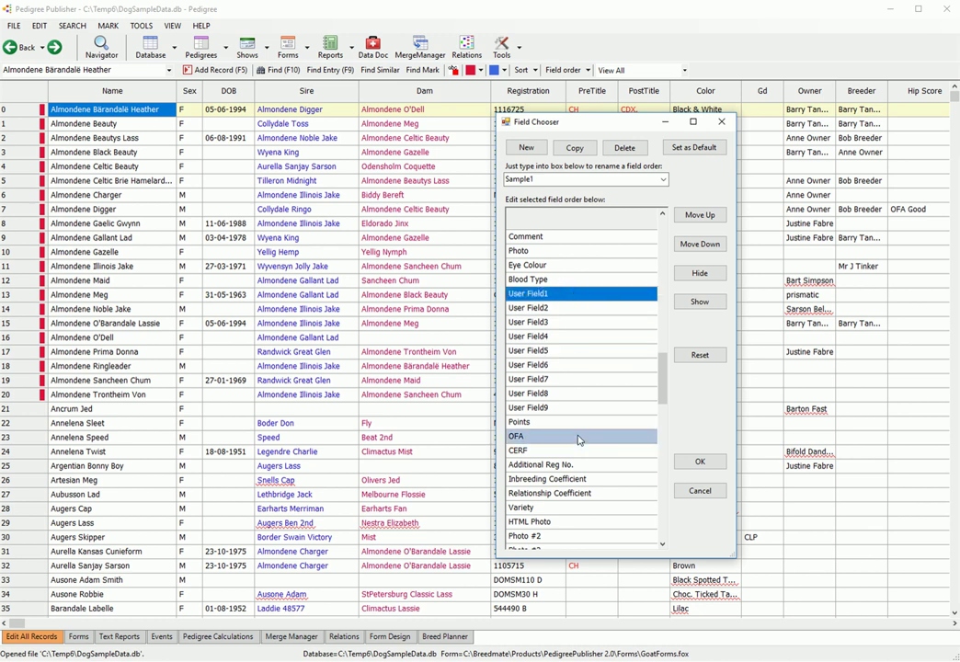
shift+click(586, 408)
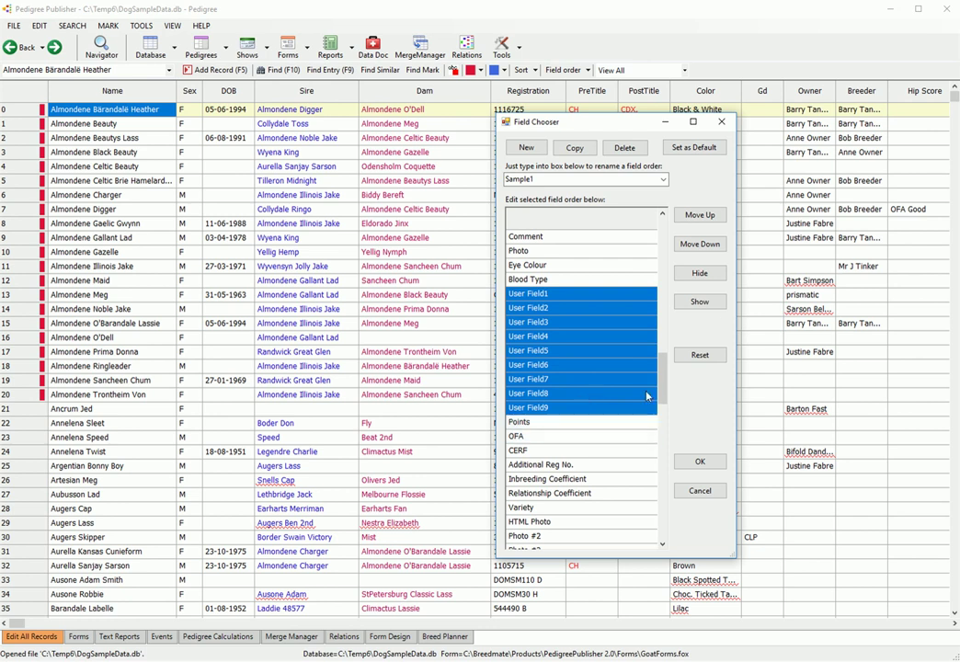
Try Move Up and Move Down on the User Field block, then hide it.
click(708, 219)
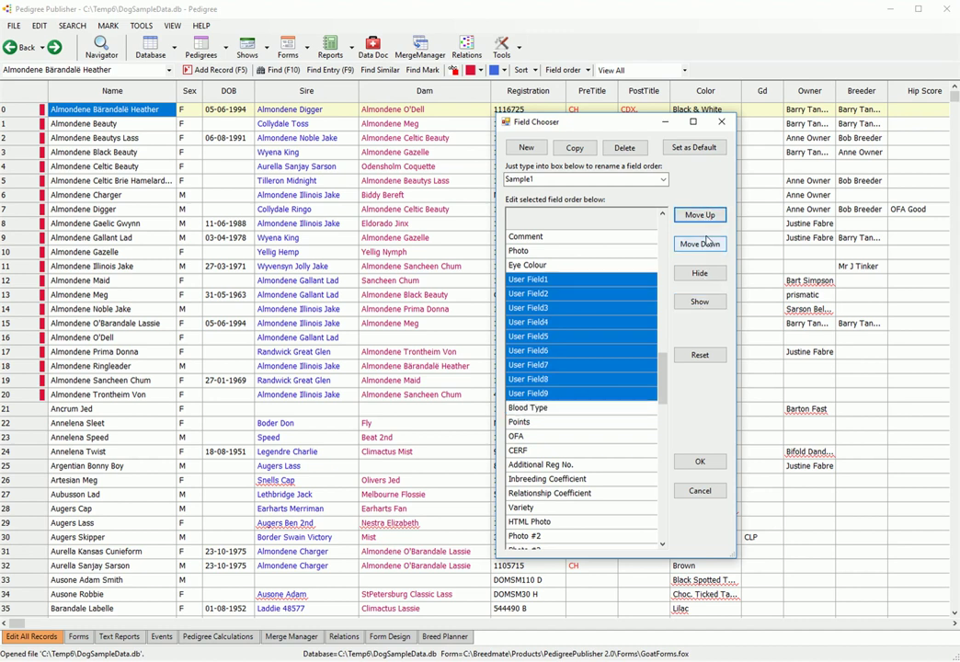
click(709, 245)
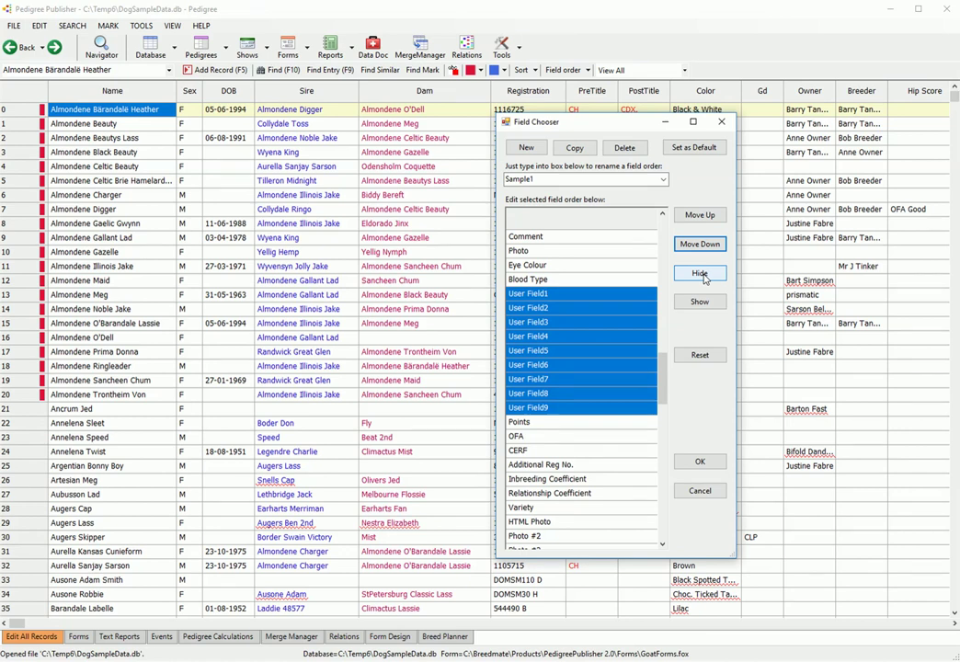
click(701, 274)
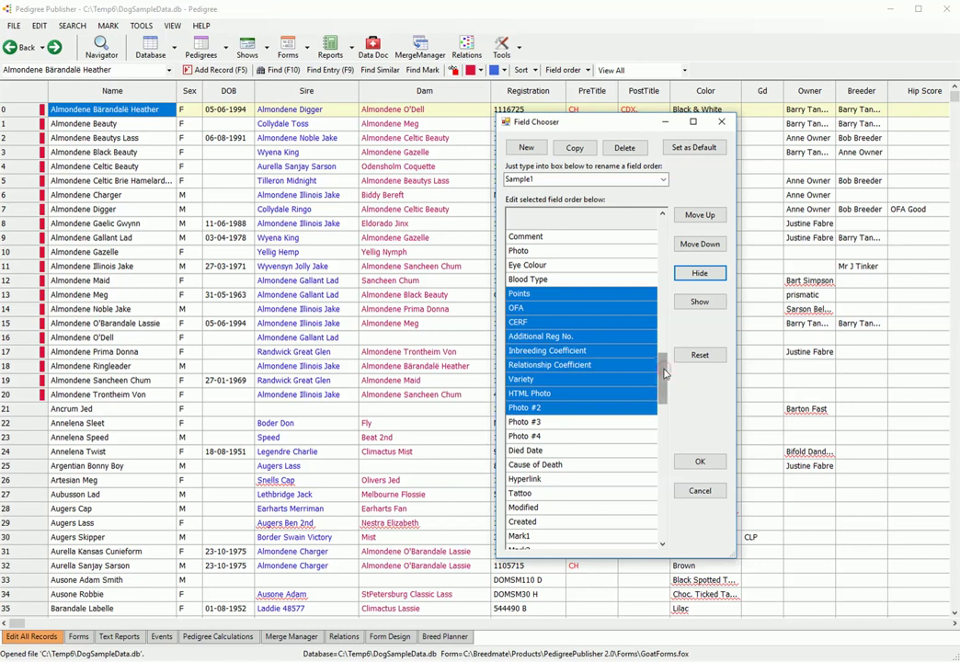
click(570, 294)
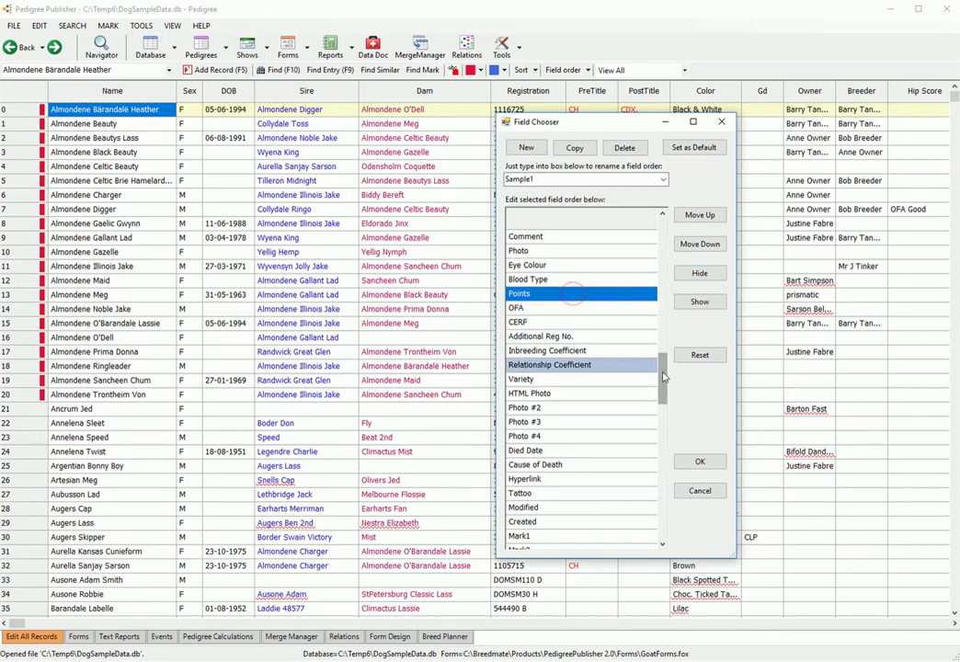
Hide every field from Points down to _Marks.
drag(664, 377, 643, 459)
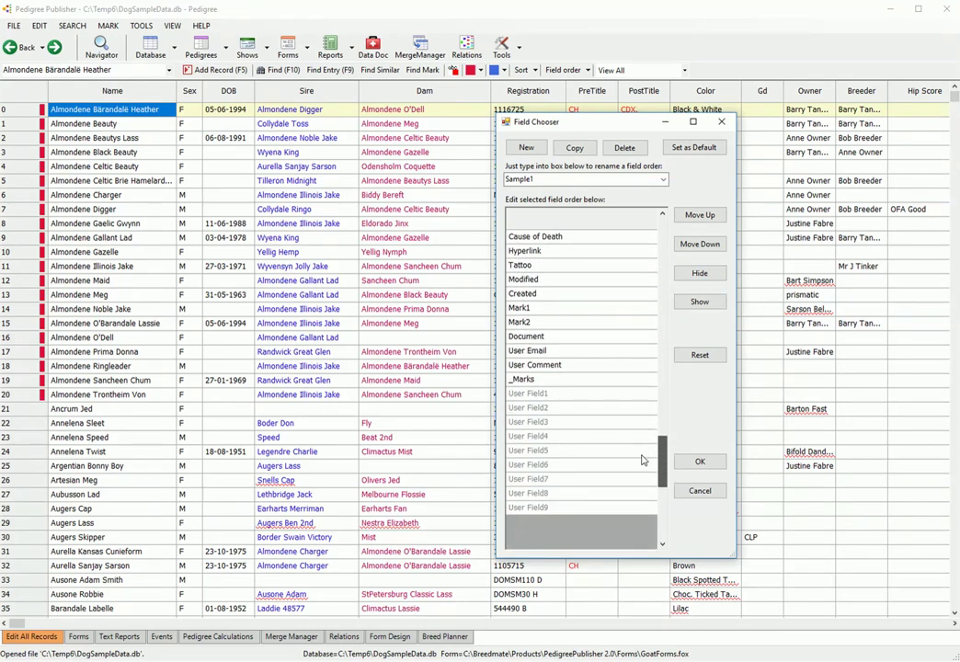
shift+click(574, 377)
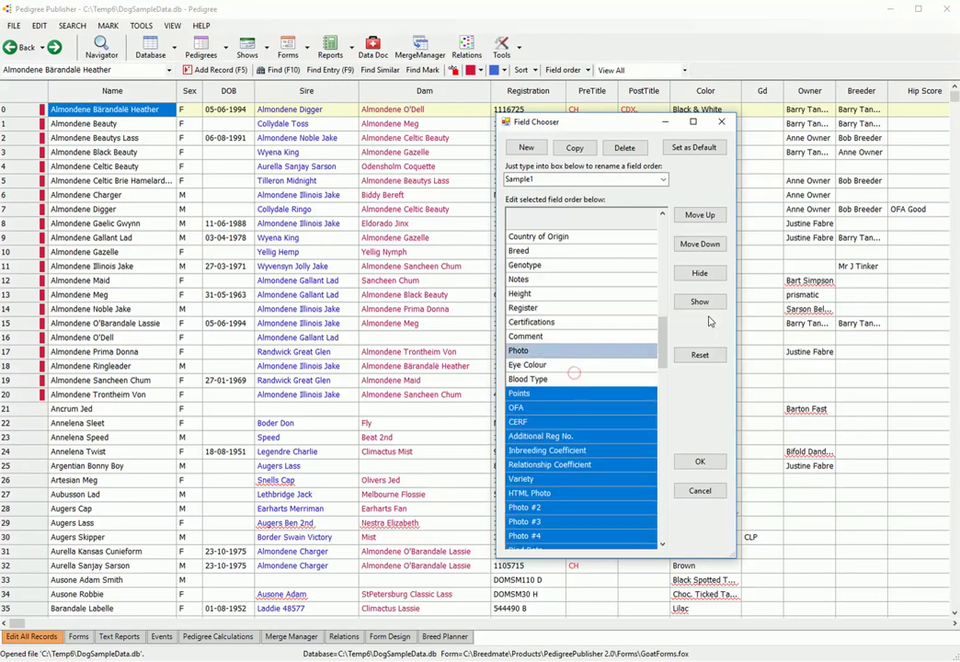
click(700, 273)
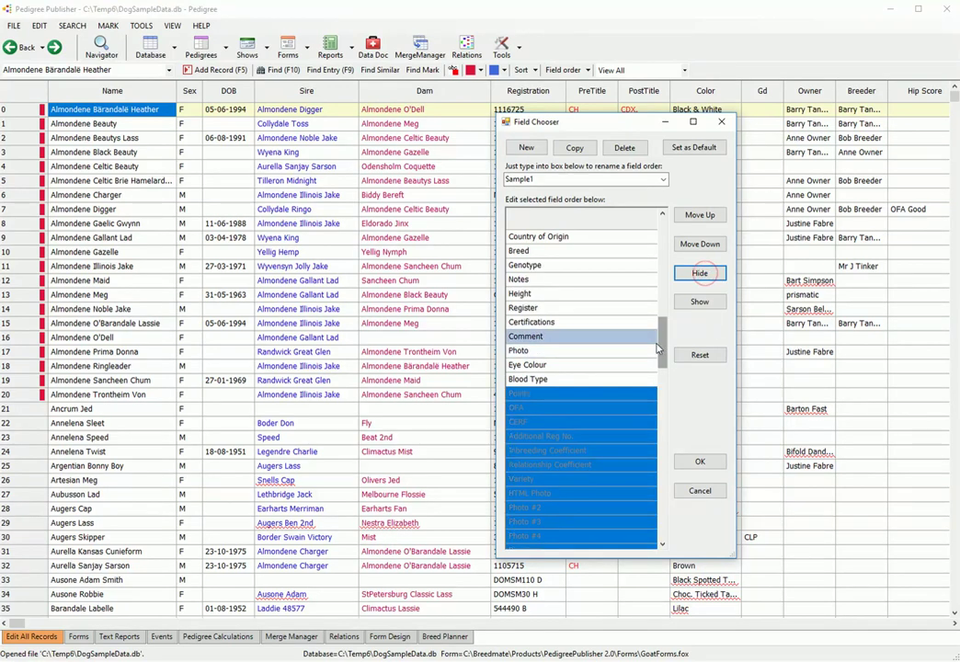
click(621, 351)
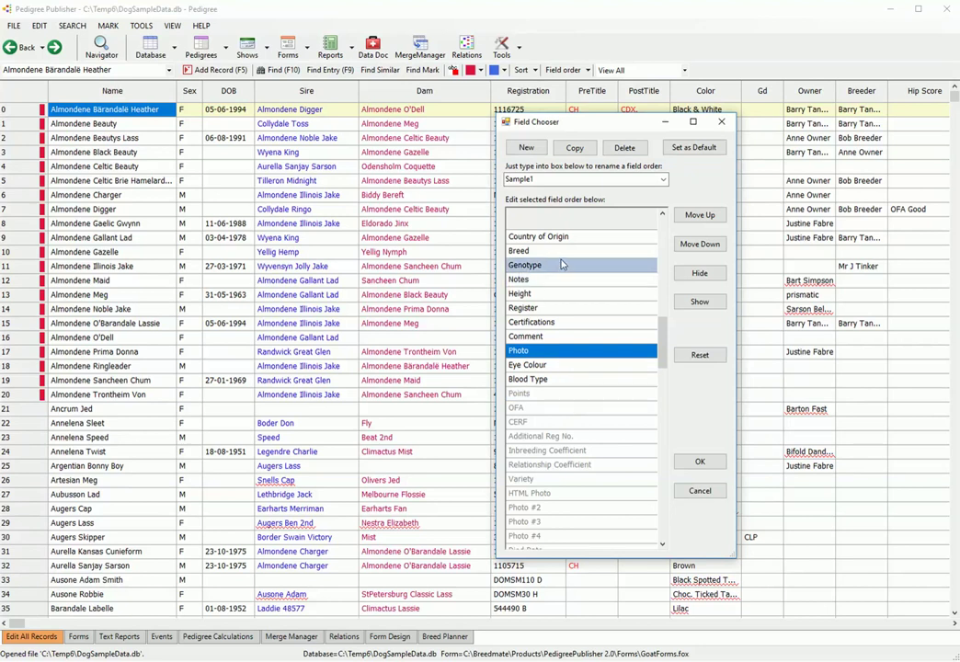
Make OFA visible again, then review the Registration, CERF and Photo #3 fields.
click(539, 410)
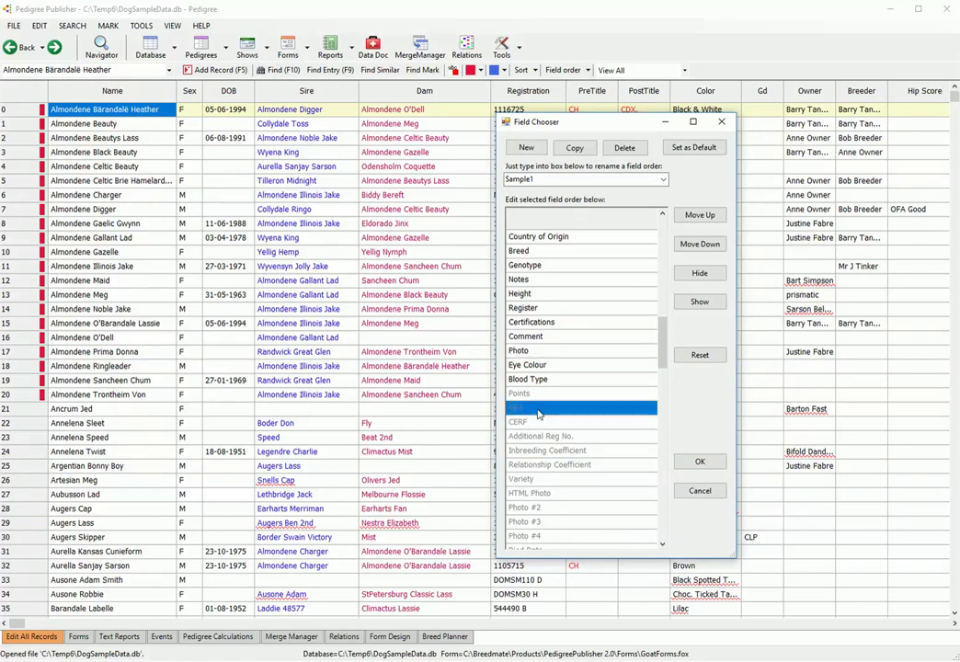
click(705, 304)
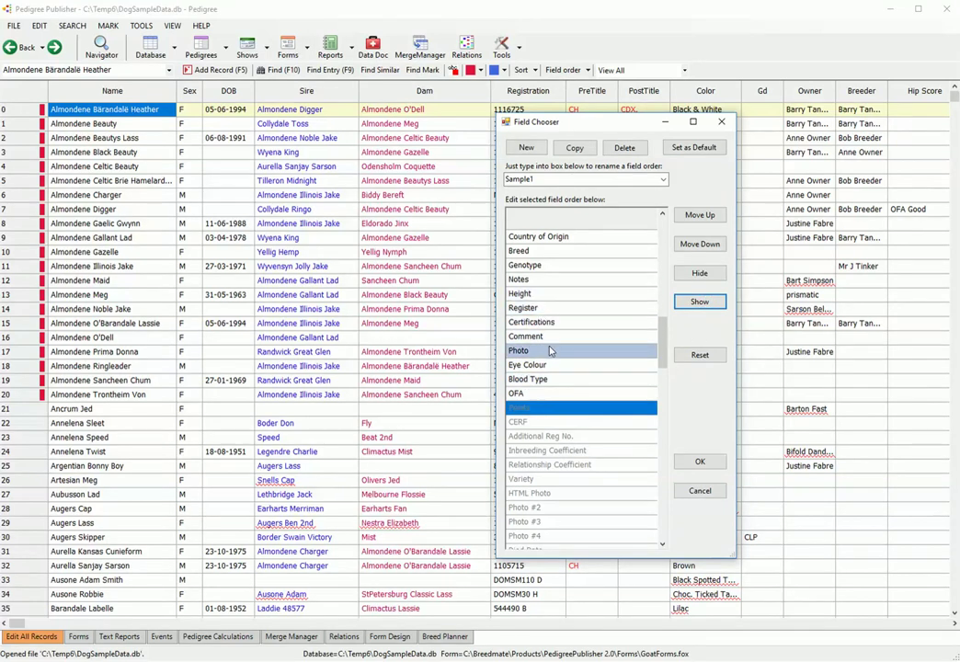
drag(663, 335, 660, 370)
click(552, 251)
click(560, 324)
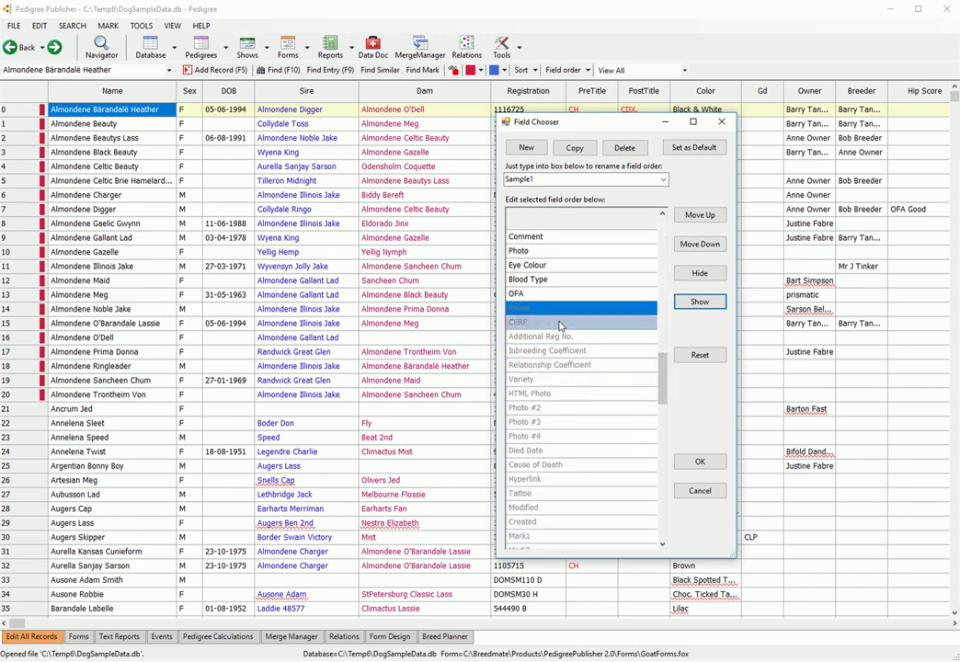
click(546, 423)
drag(659, 371, 660, 228)
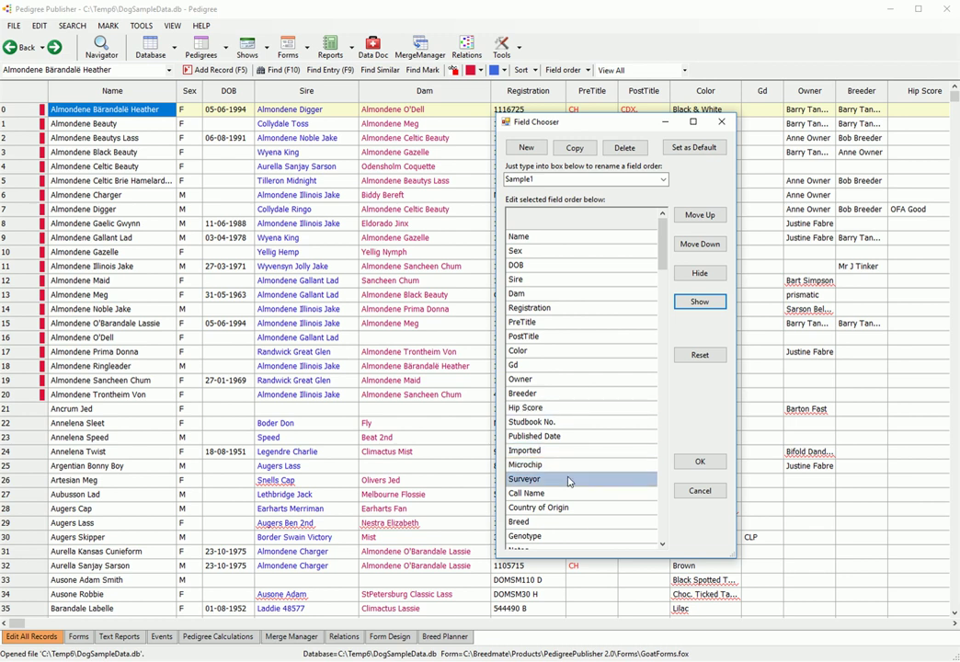
Move Comment up past Hip Score and Color to just above PreTitle, then apply Sample1.
scroll(568, 481, down, 2)
scroll(569, 481, down, 2)
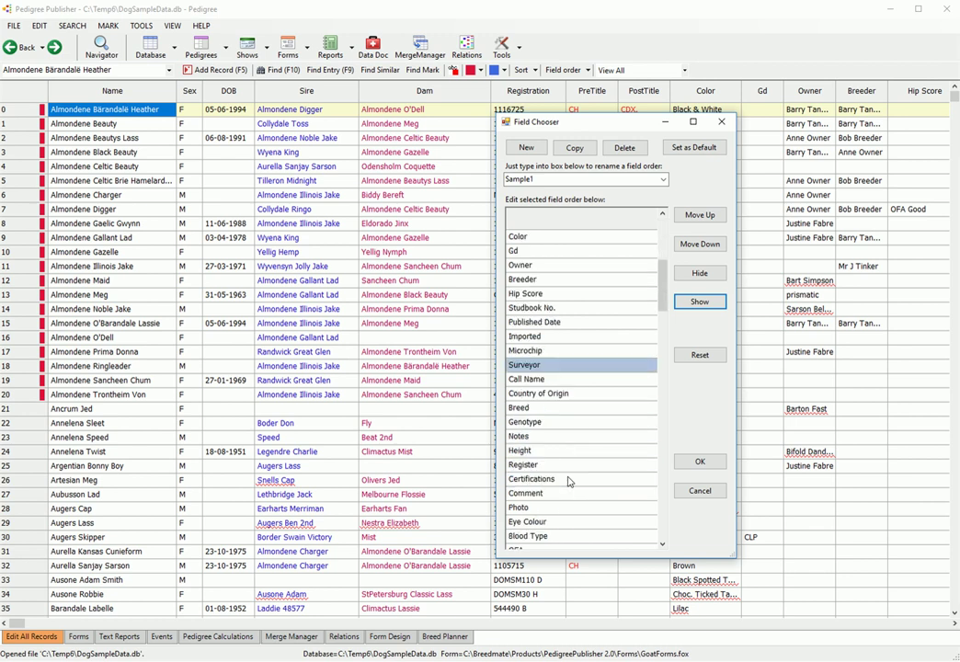
click(554, 493)
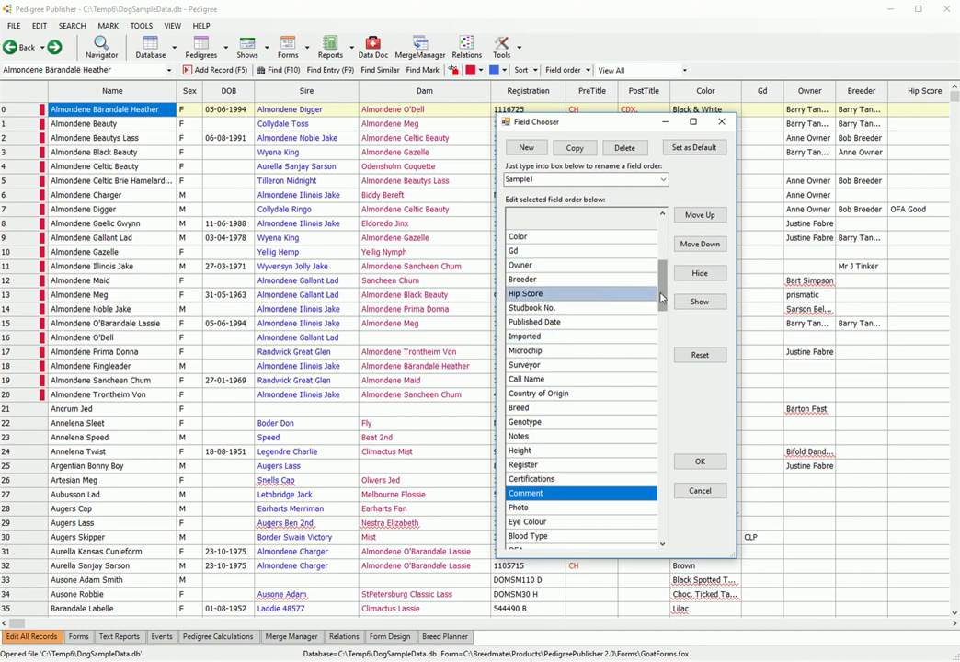
click(699, 215)
click(699, 214)
click(700, 214)
double_click(700, 214)
triple_click(699, 214)
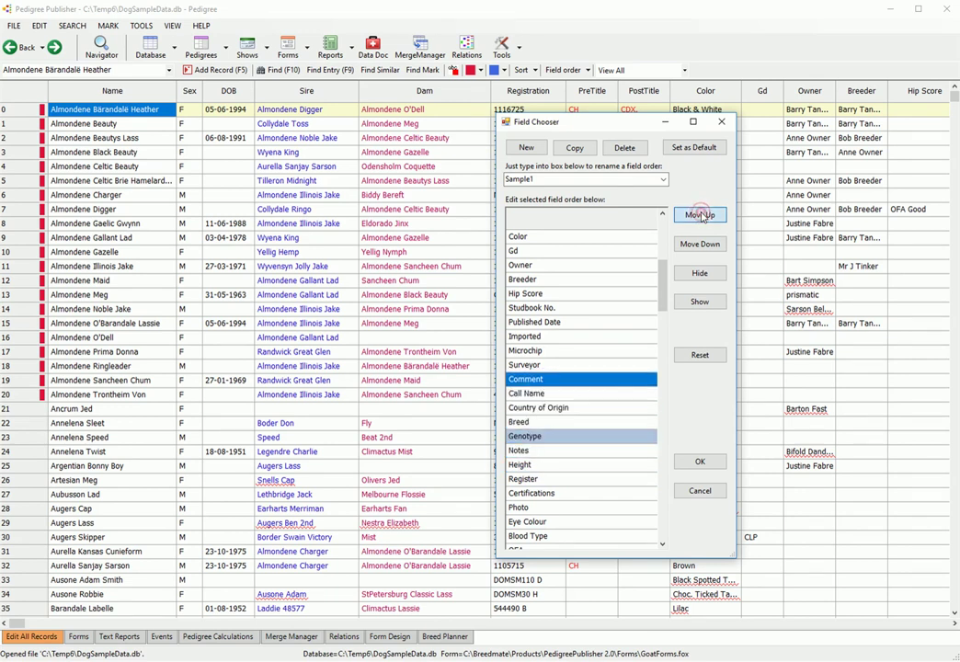
triple_click(700, 214)
double_click(700, 214)
double_click(699, 214)
double_click(700, 214)
double_click(700, 214)
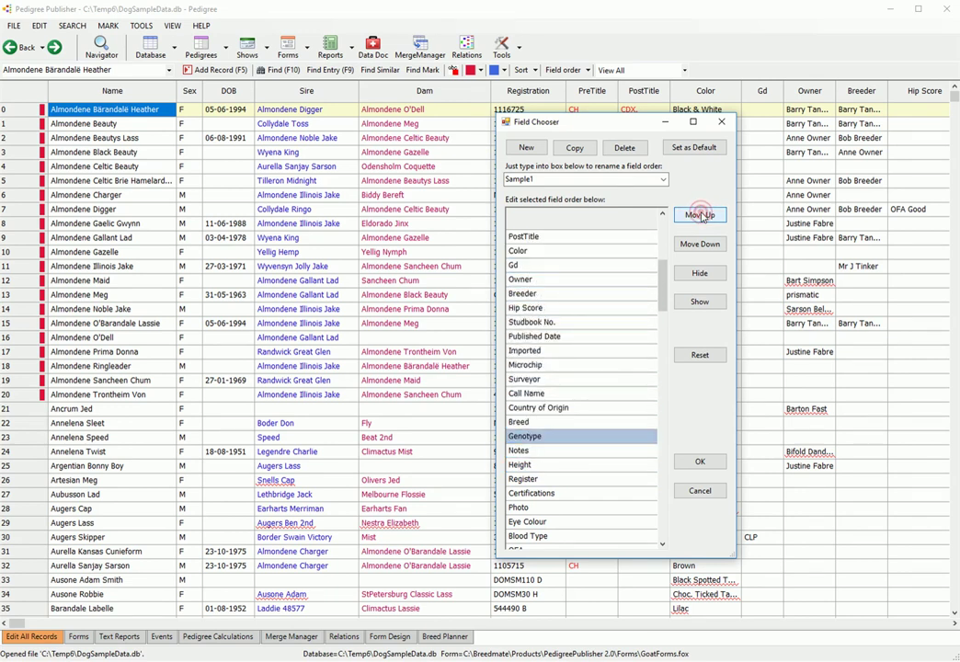
drag(665, 277, 666, 252)
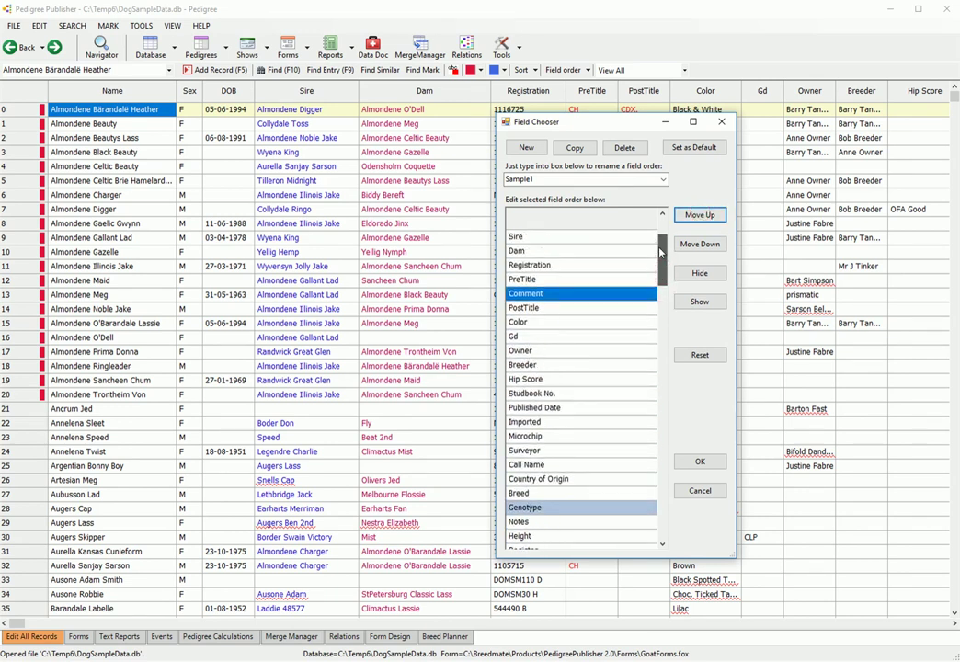
click(699, 216)
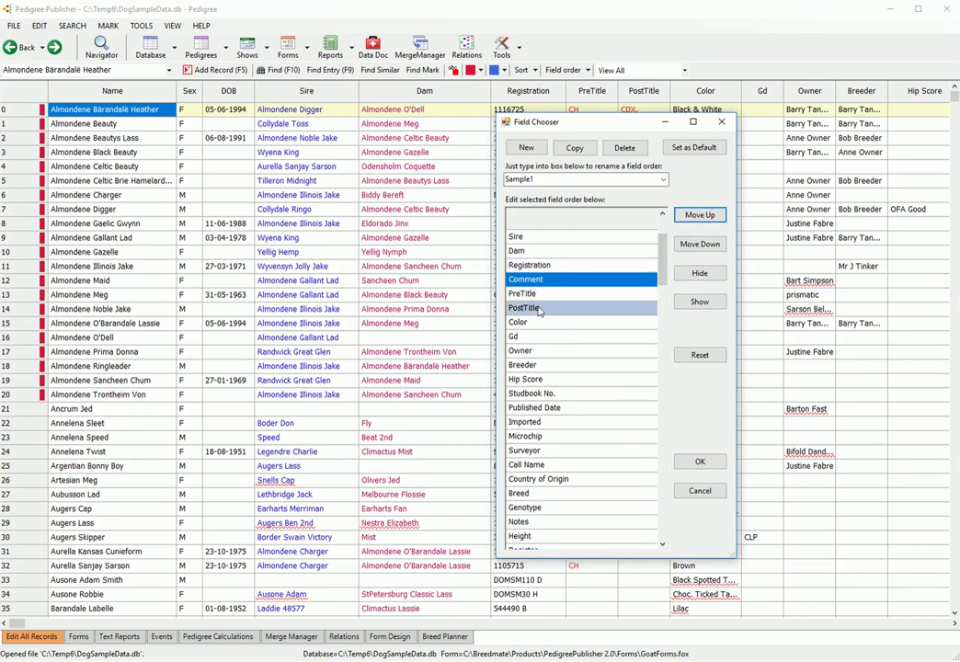
click(698, 461)
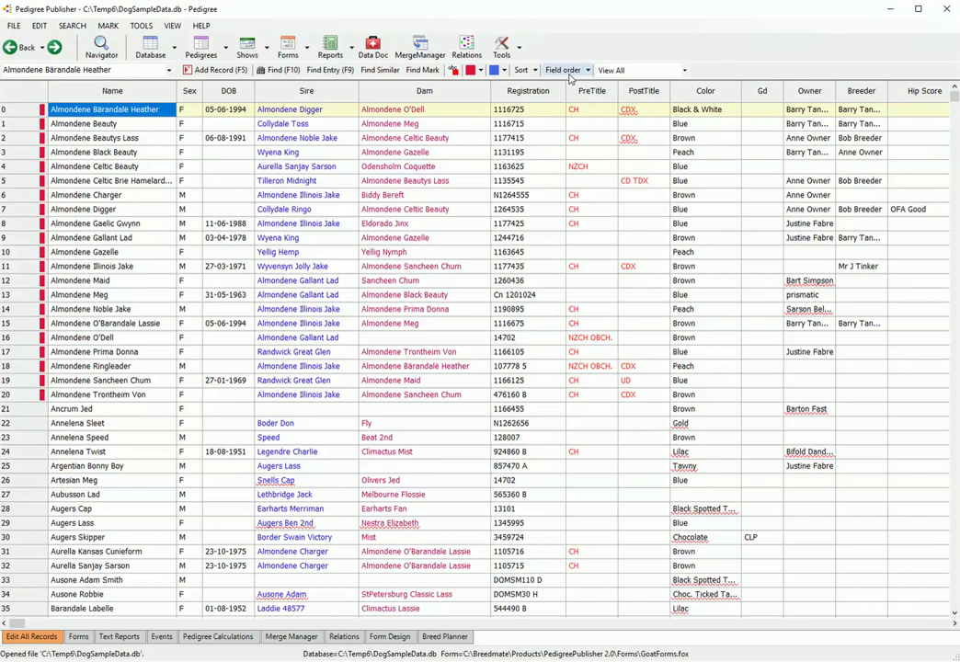
click(588, 71)
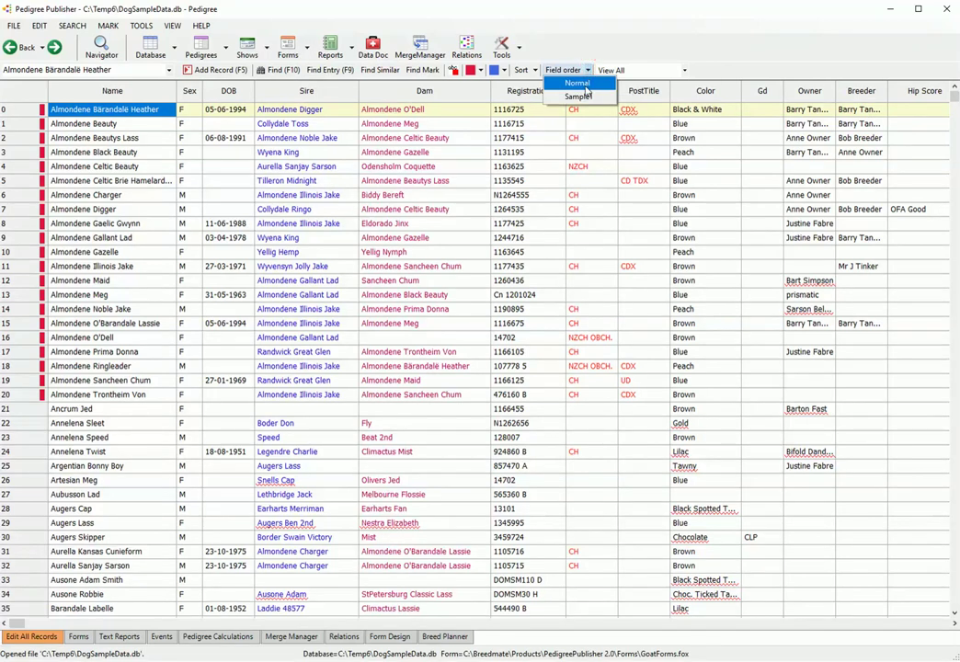
click(587, 98)
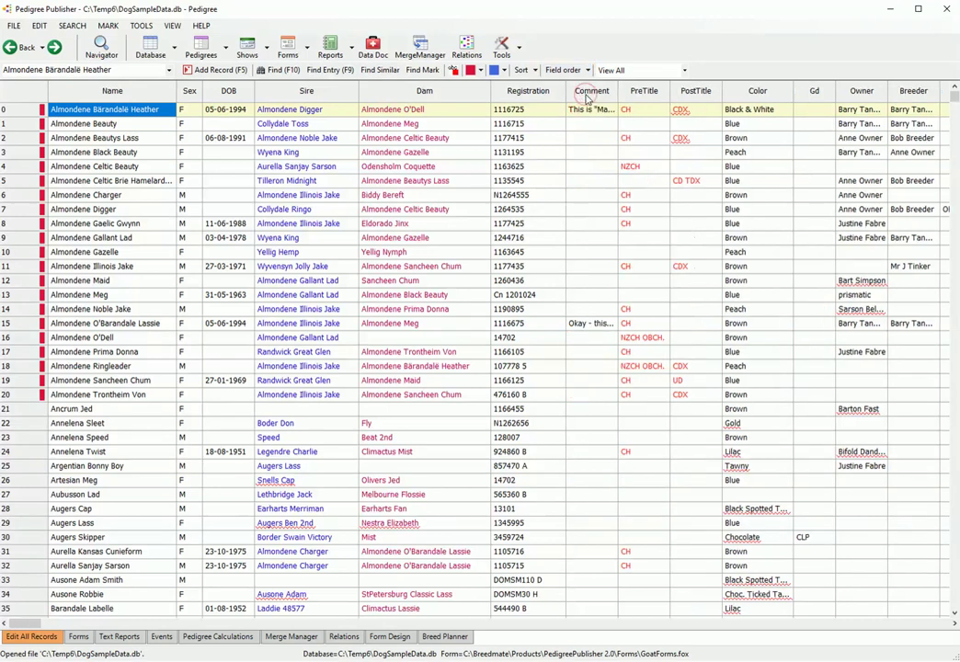
click(589, 92)
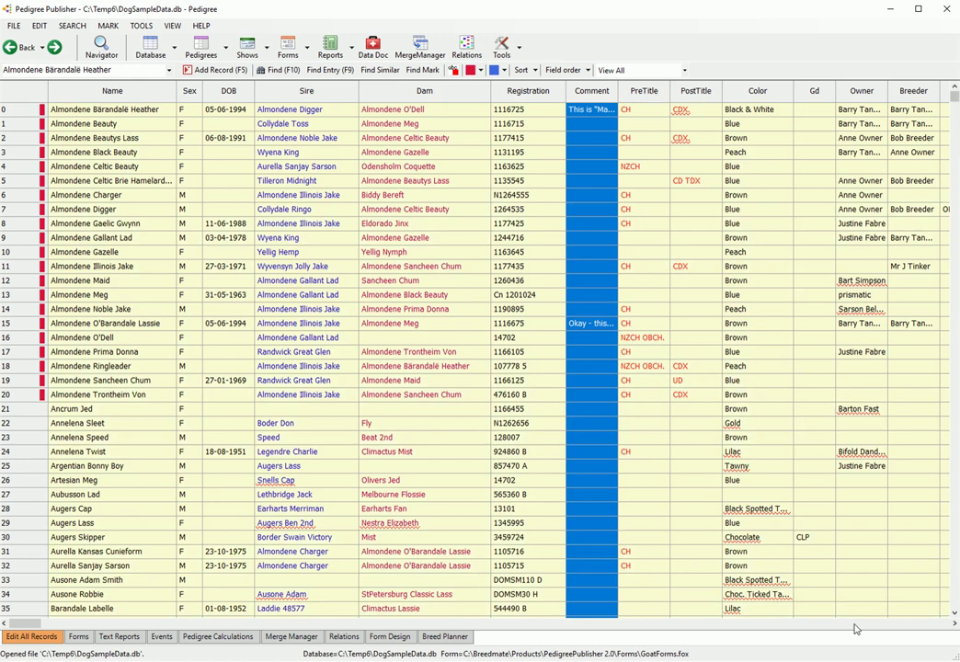
click(916, 624)
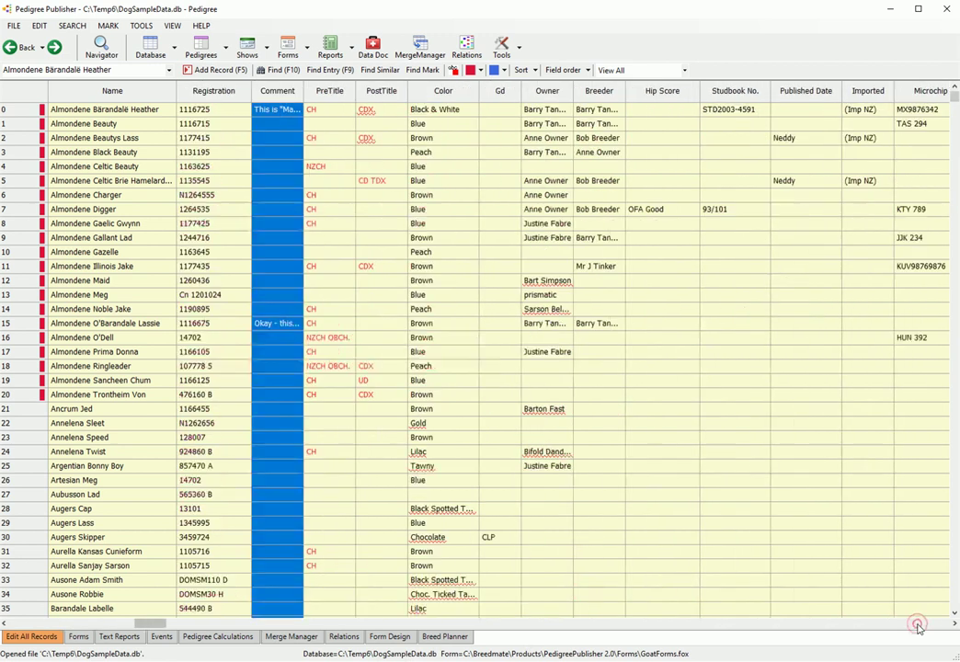
drag(917, 624, 922, 628)
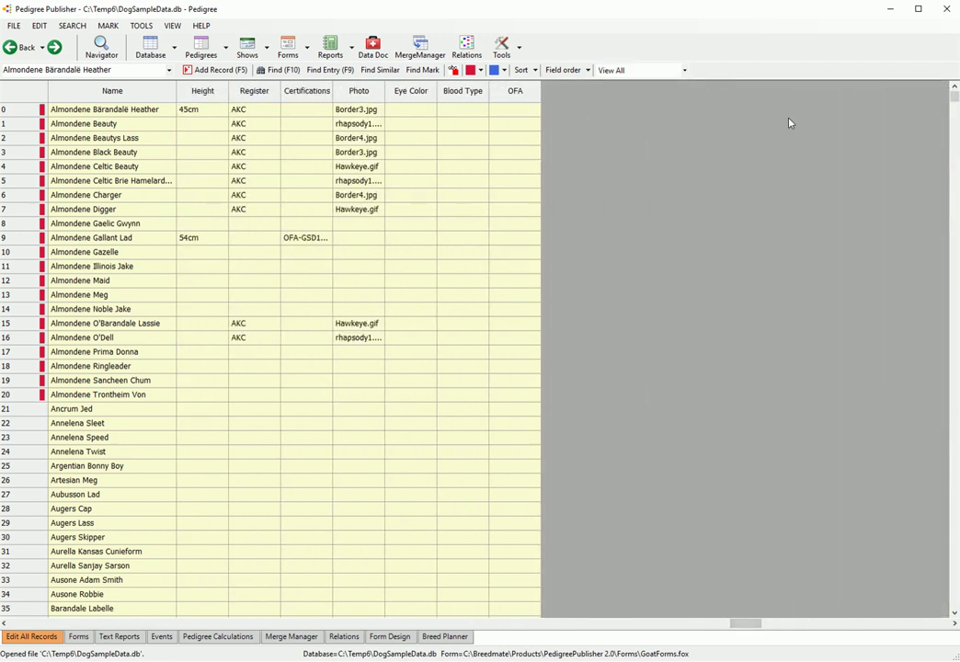
drag(746, 624, 585, 623)
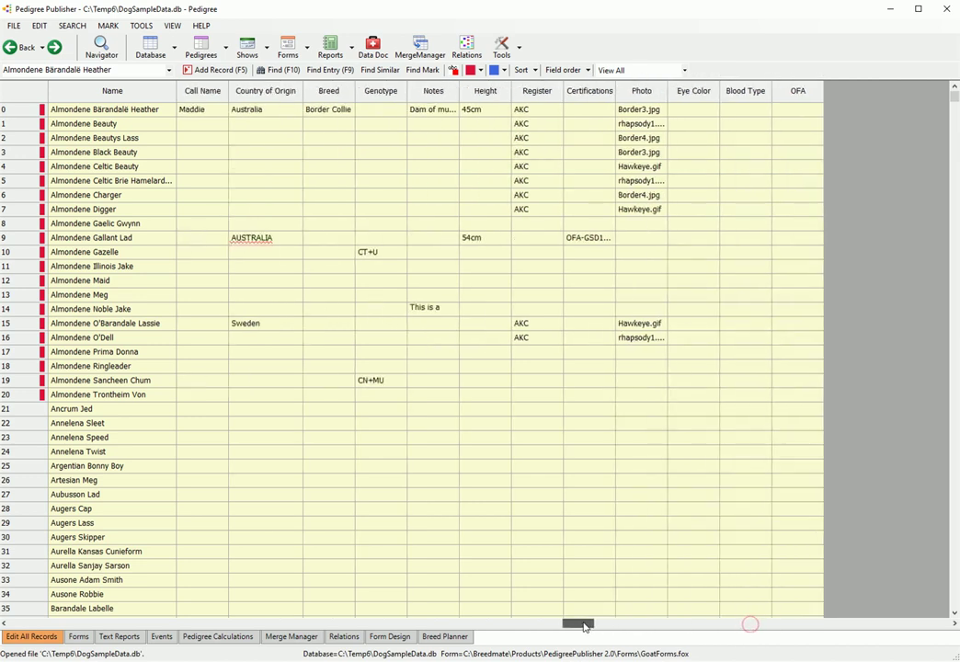
click(590, 74)
click(583, 83)
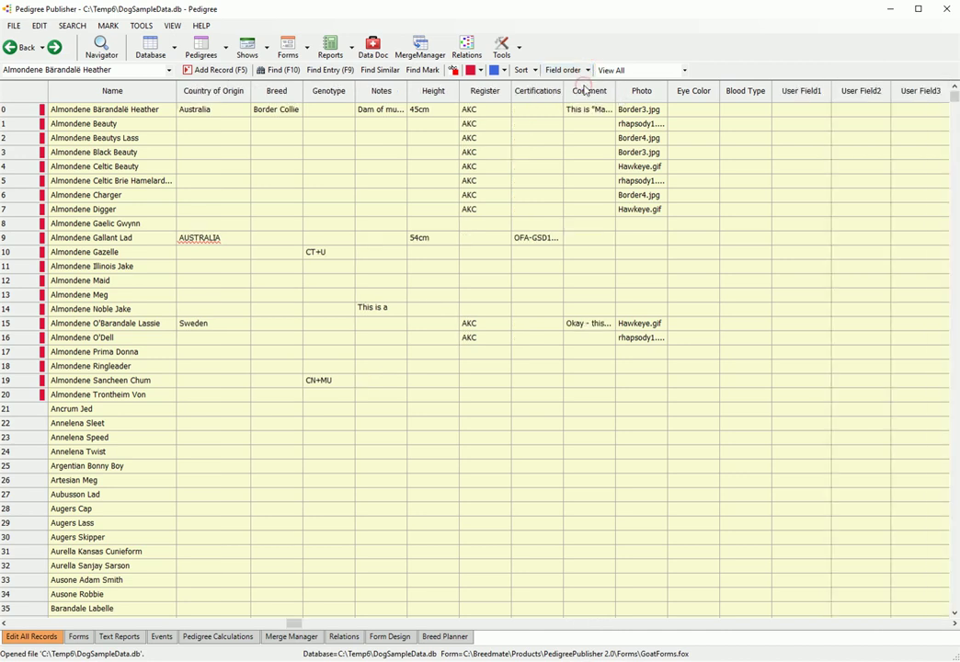
click(928, 624)
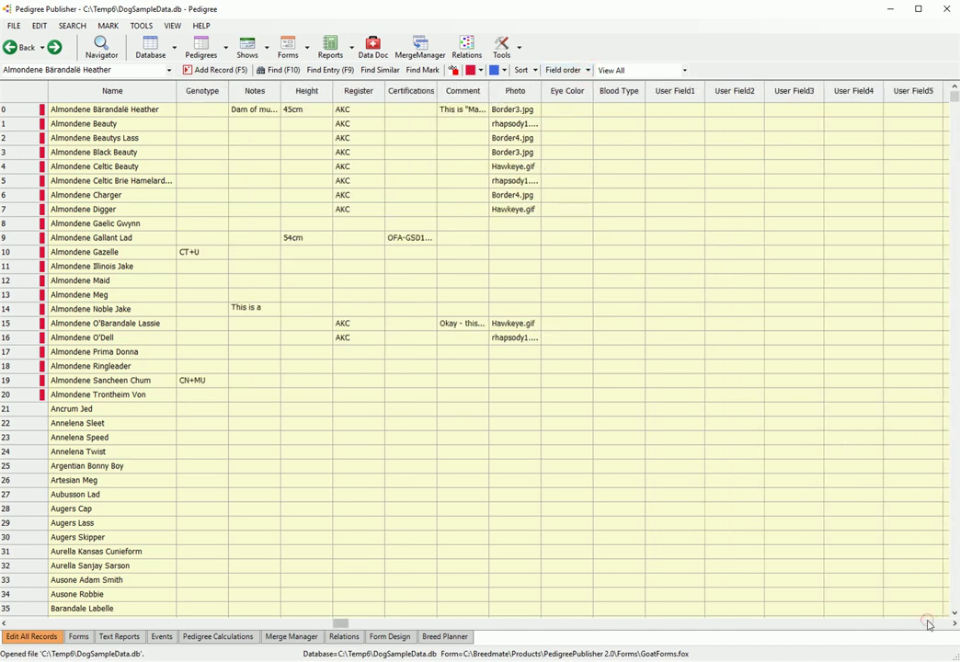
click(928, 623)
click(928, 623)
click(928, 624)
click(927, 624)
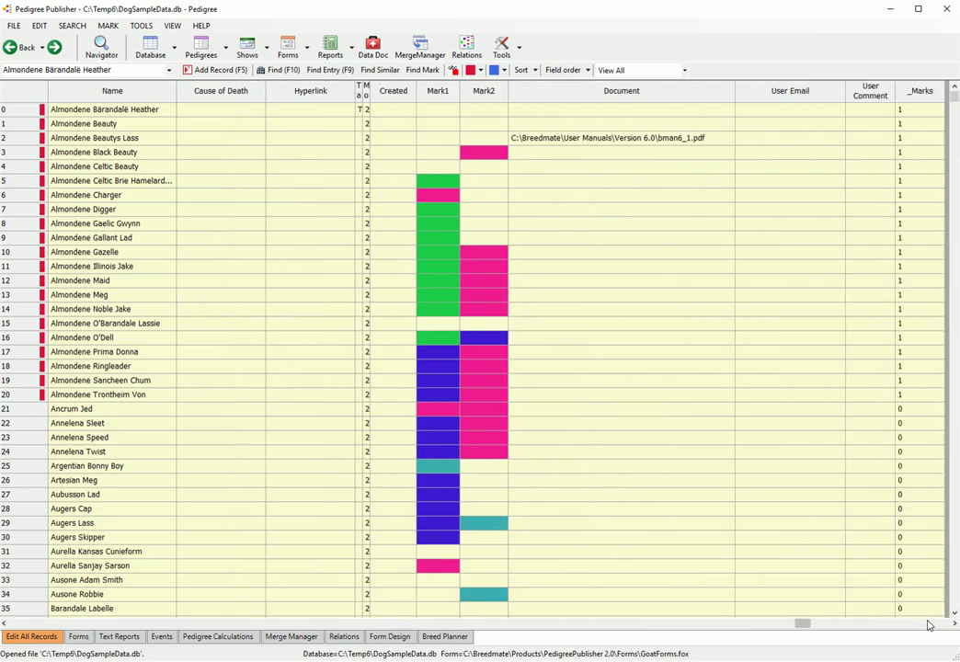
click(928, 624)
drag(858, 624, 138, 623)
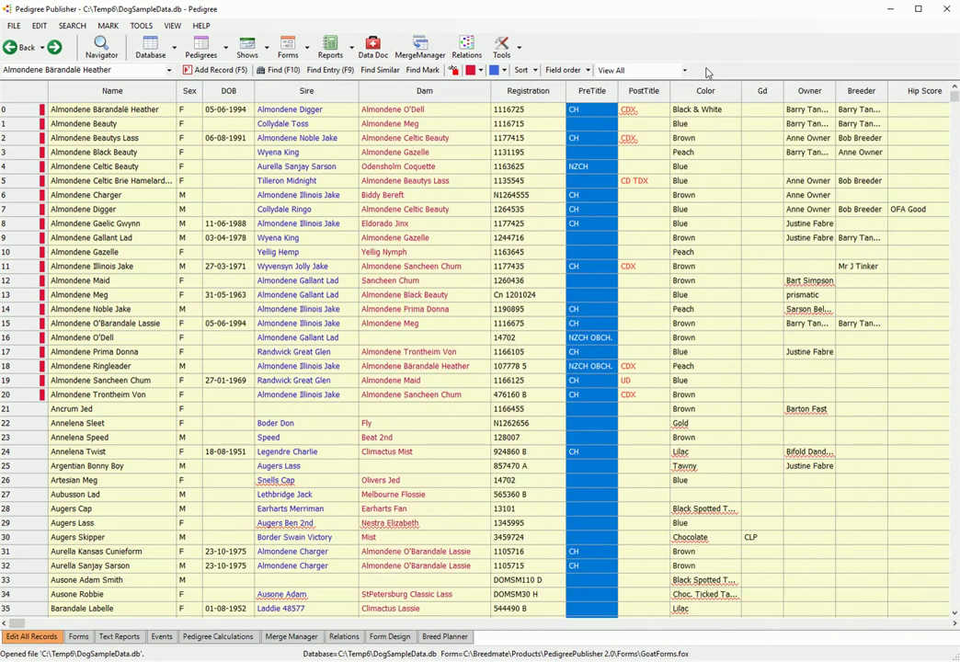
click(565, 71)
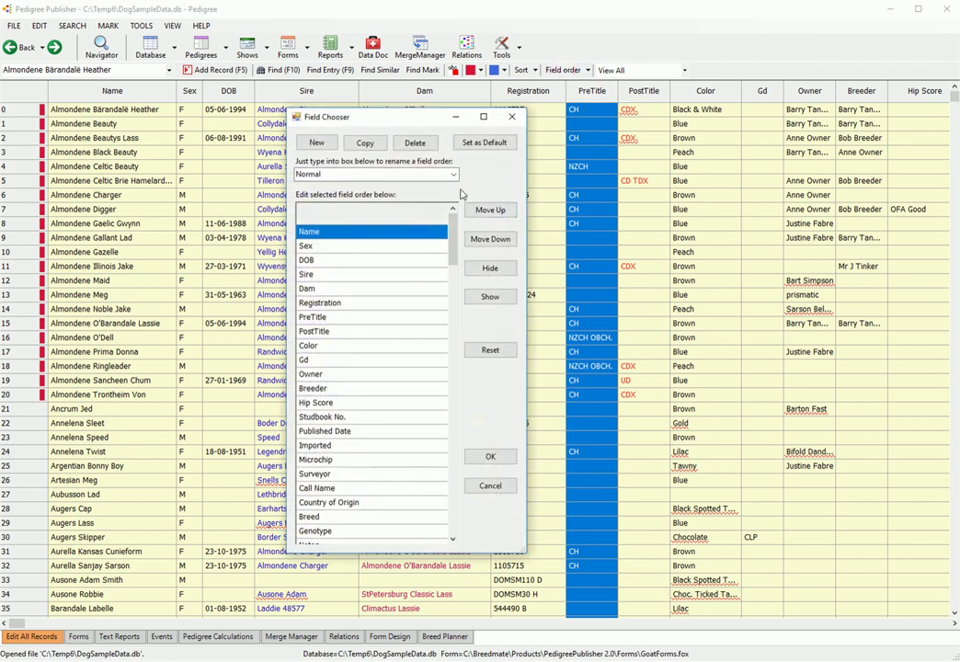
Start a new field order named Sample2.
click(446, 173)
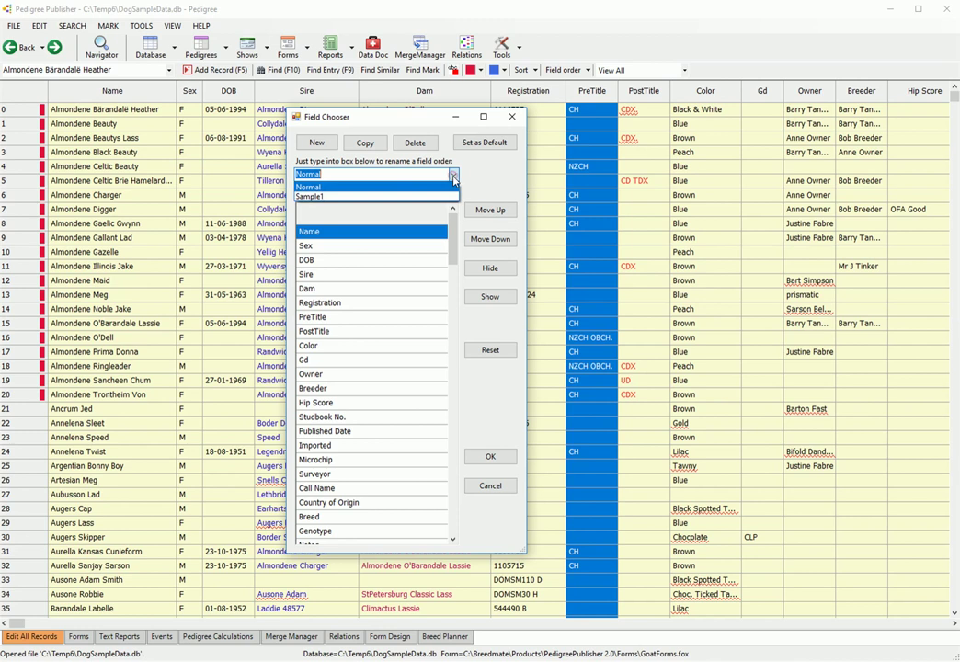
click(349, 186)
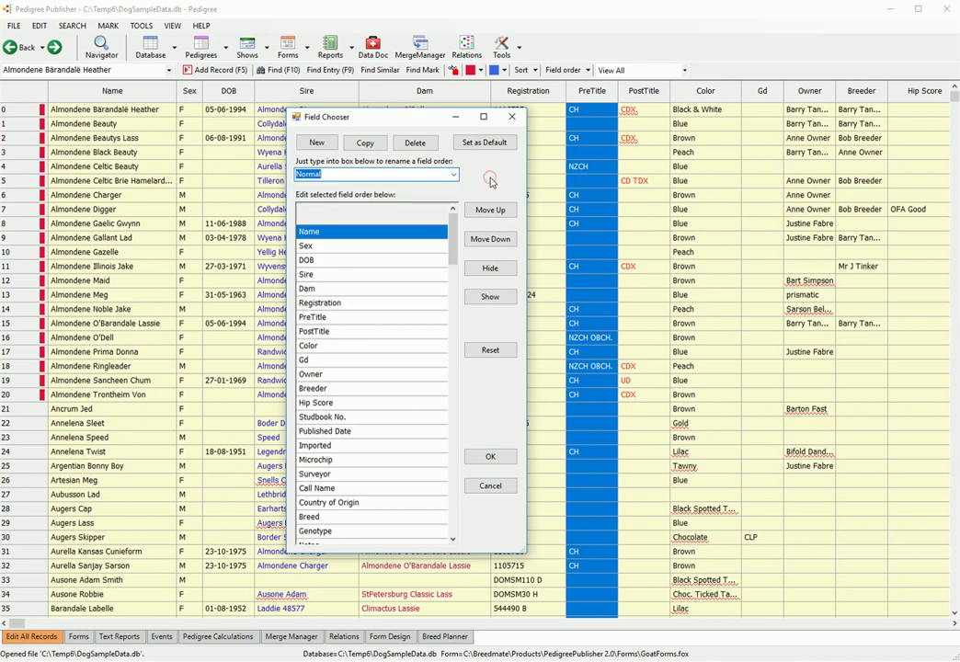
click(317, 142)
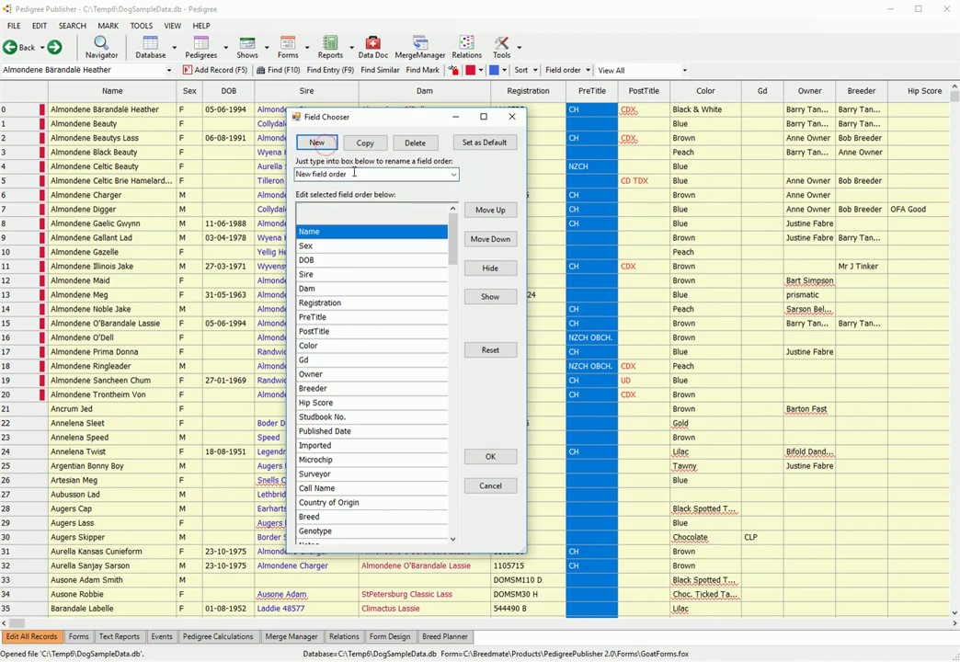
text(S)
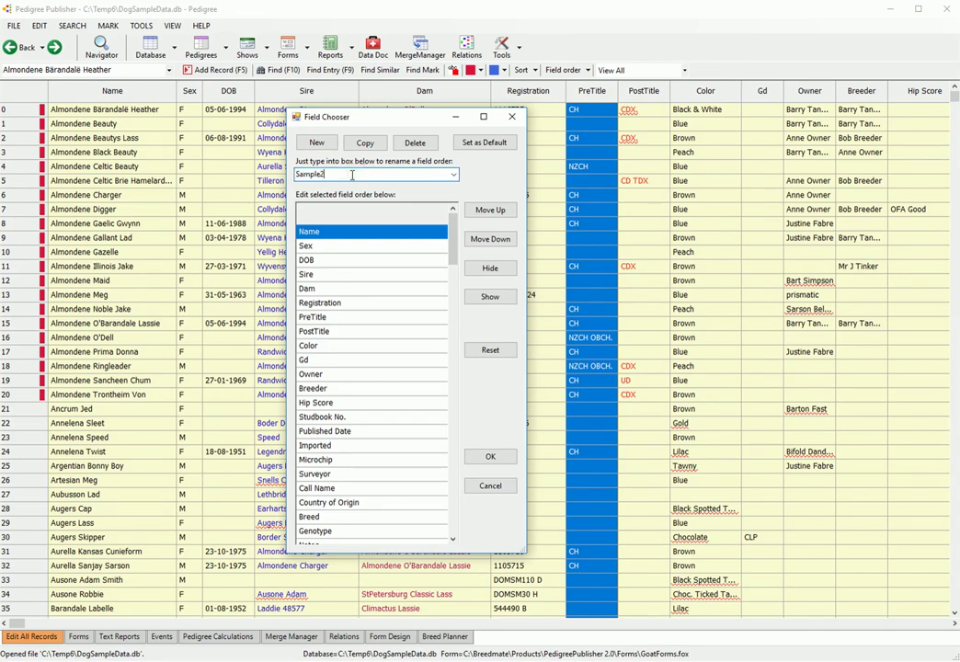
text(ample2)
Hide the fields from Published Date through _Marks.
click(359, 433)
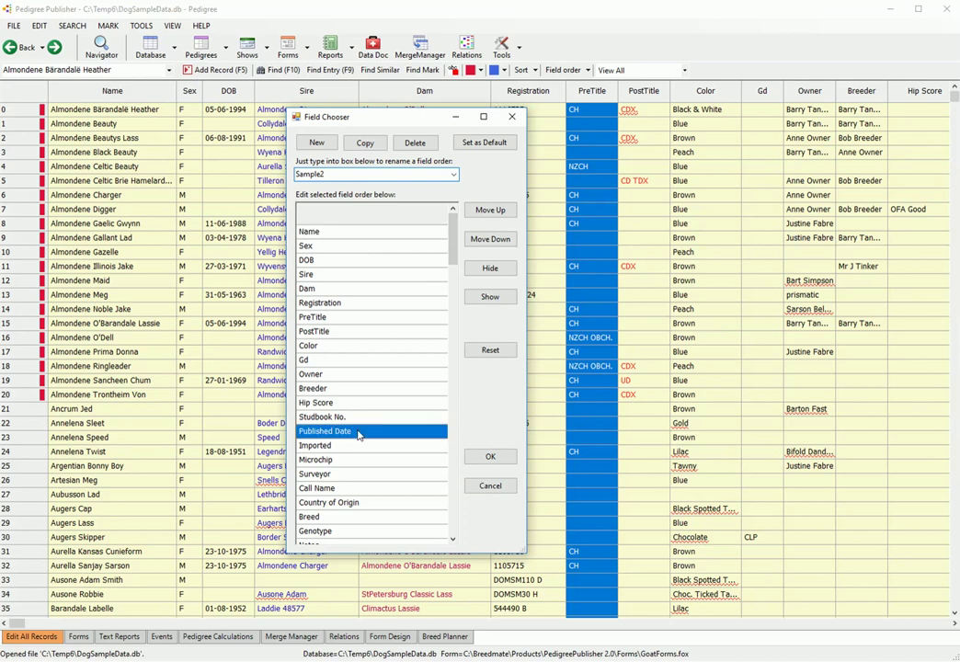
drag(452, 228, 461, 485)
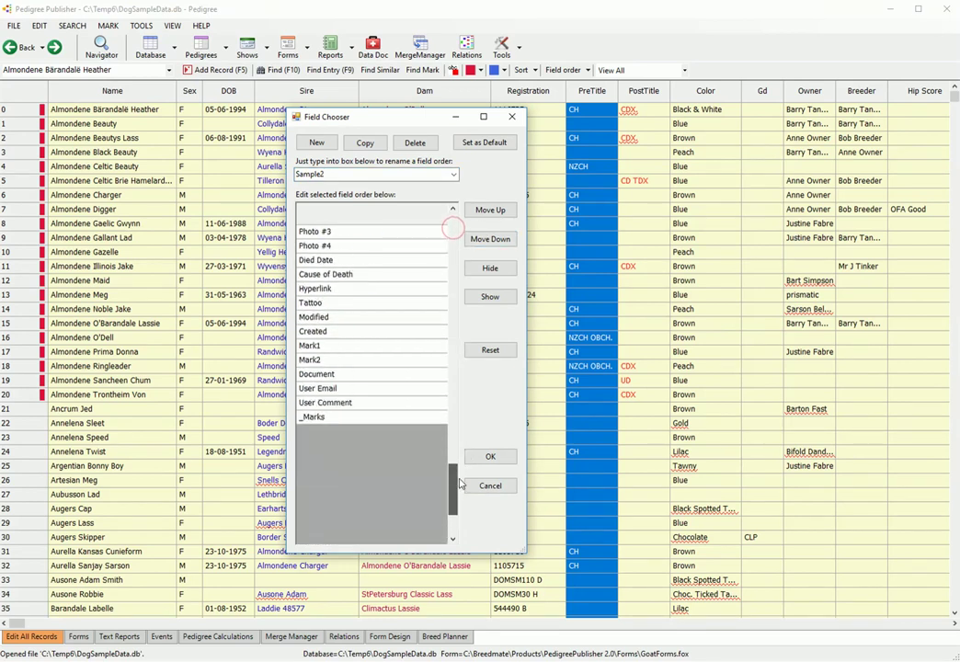
shift+click(416, 417)
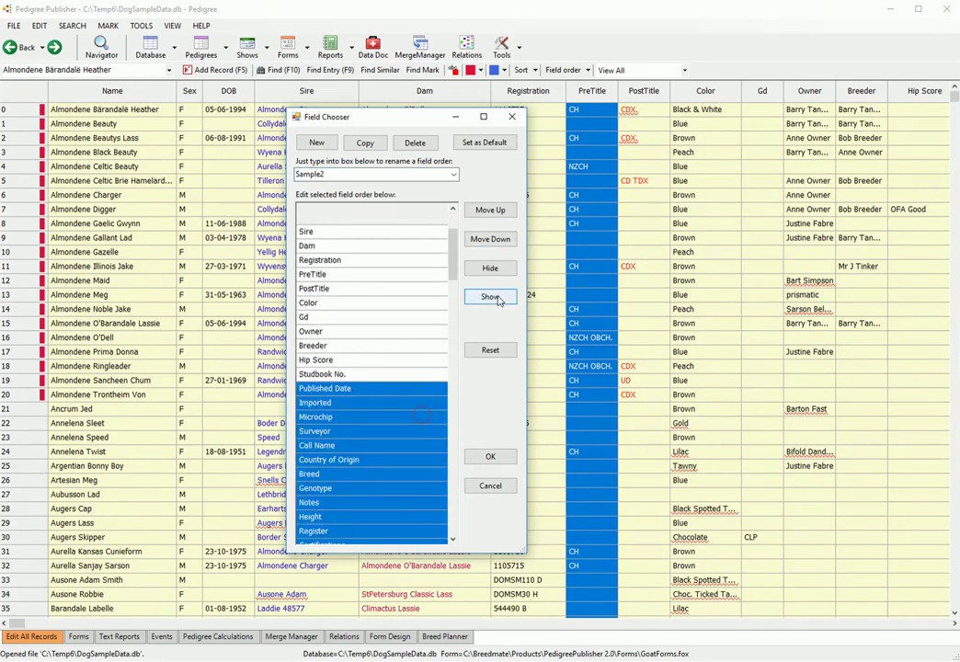
click(490, 268)
click(368, 303)
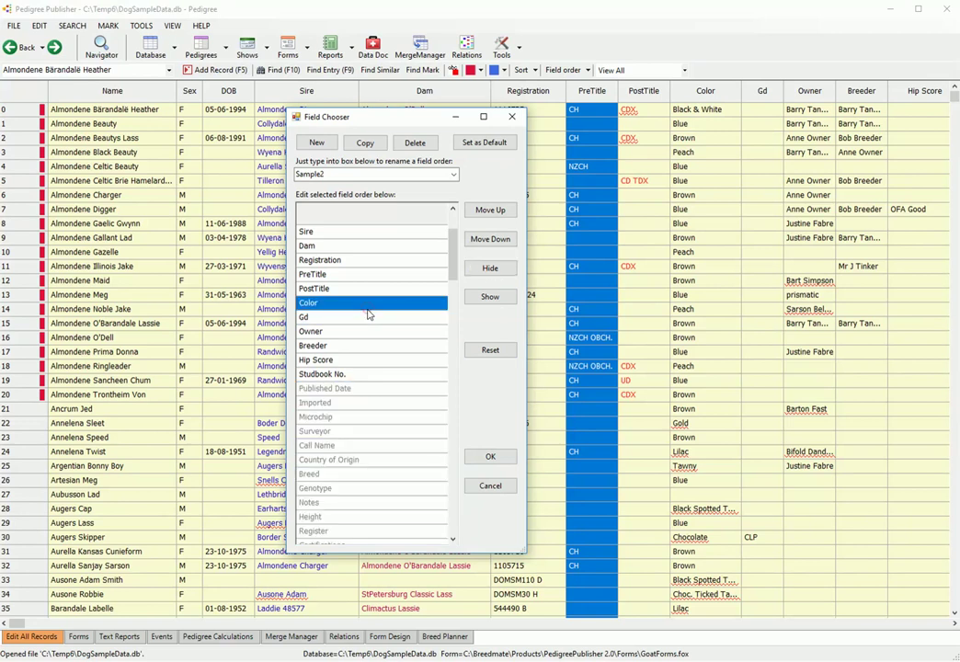
click(359, 374)
ctrl+click(359, 360)
scroll(361, 369, up, 1)
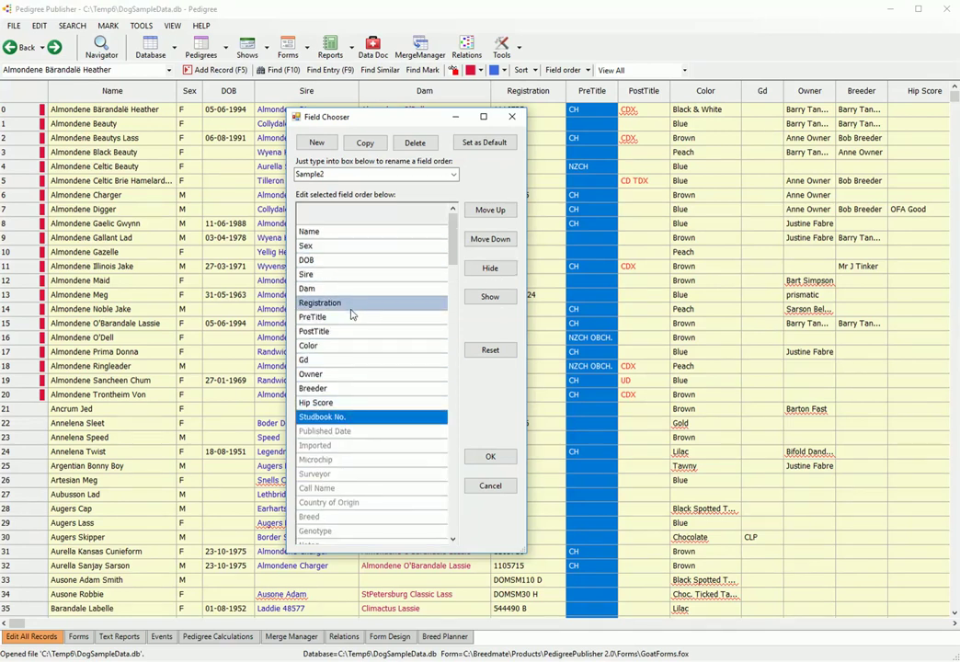
Move Owner and Breeder up to just below Name and save Sample2.
click(358, 375)
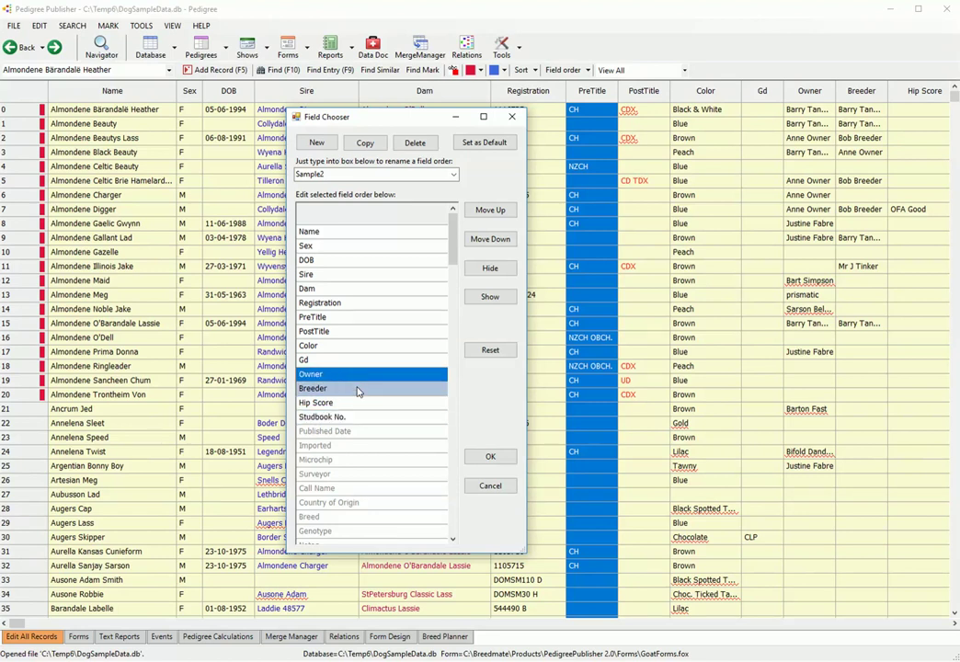
shift+click(359, 389)
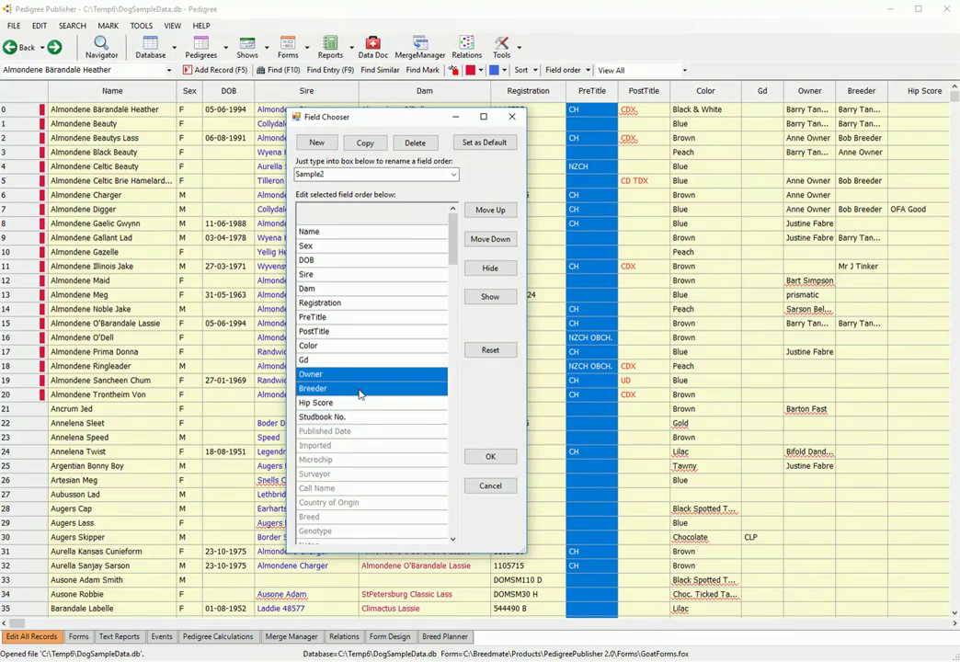
click(496, 213)
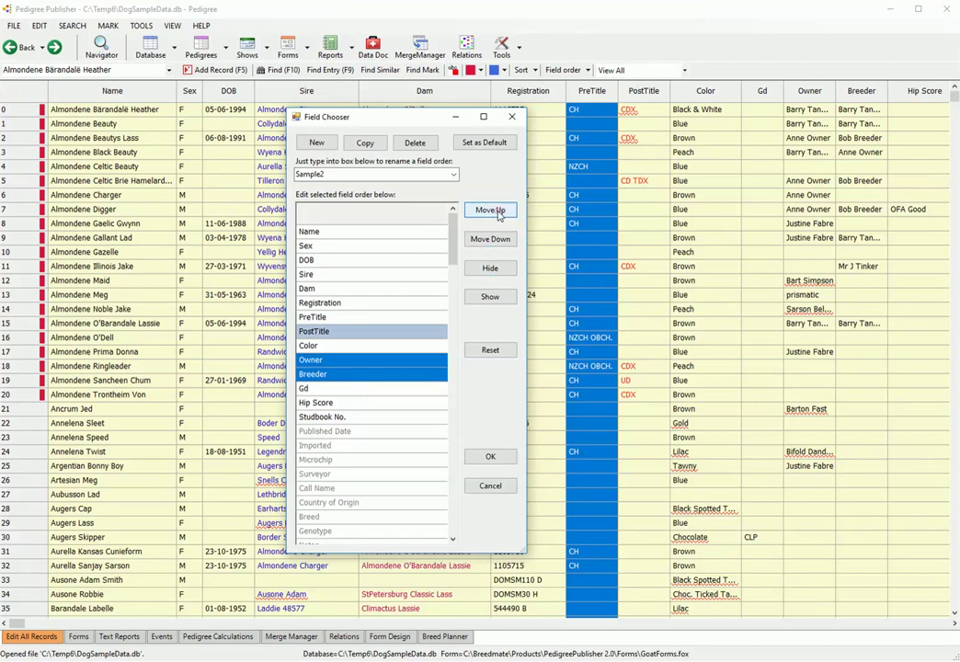
click(496, 213)
click(496, 213)
click(496, 214)
click(497, 214)
click(496, 214)
click(496, 213)
click(497, 215)
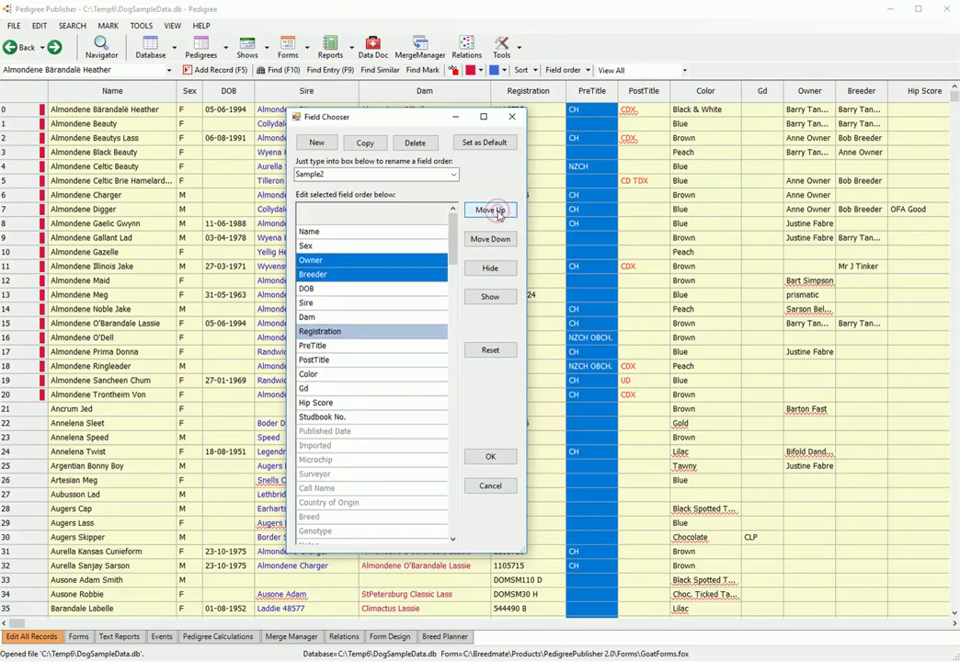
click(498, 214)
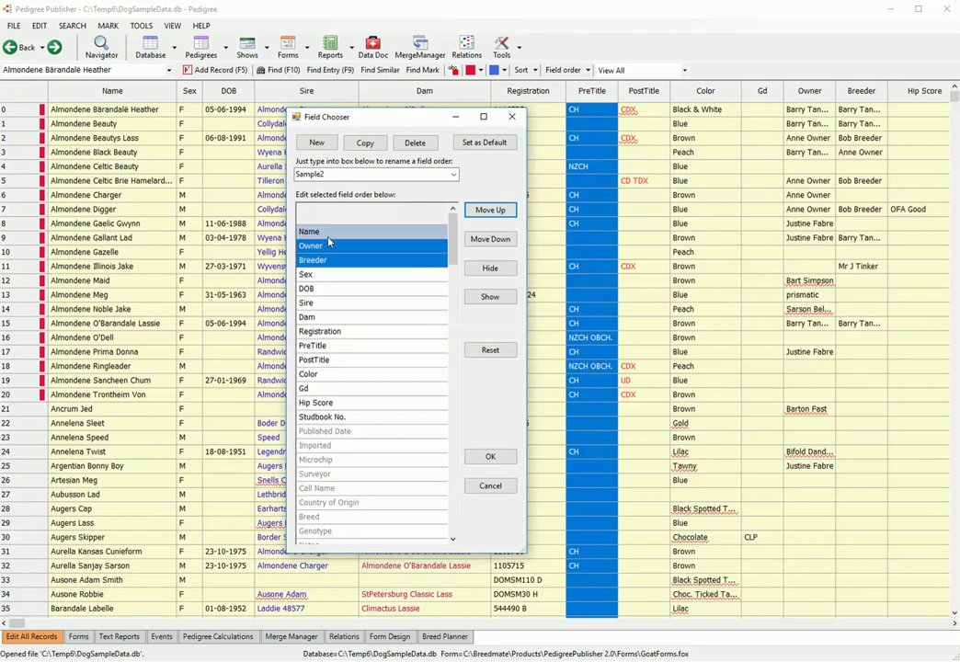
click(491, 457)
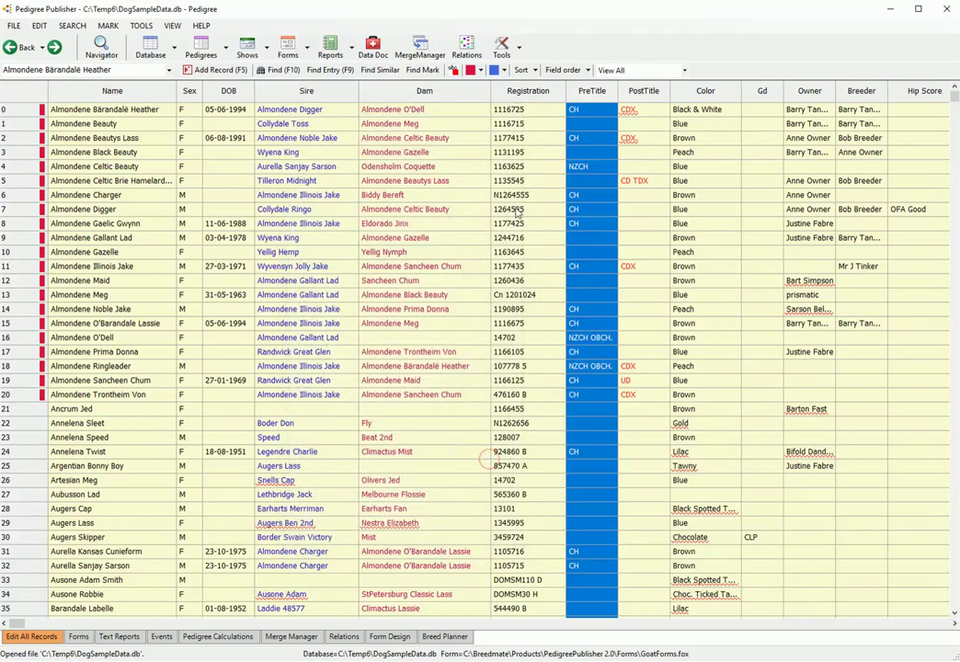
click(587, 70)
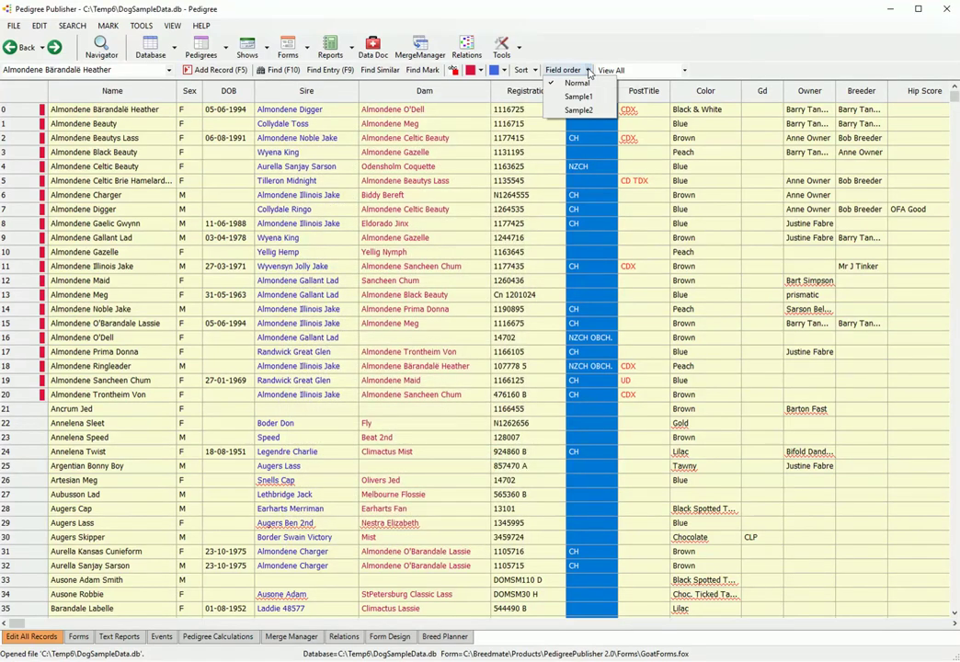
click(593, 111)
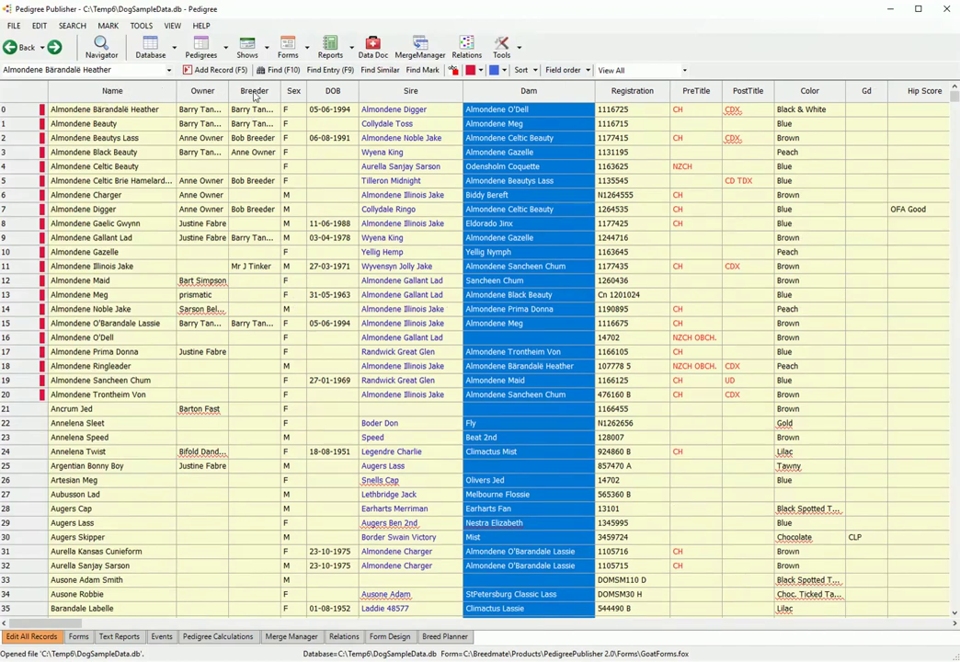
click(365, 224)
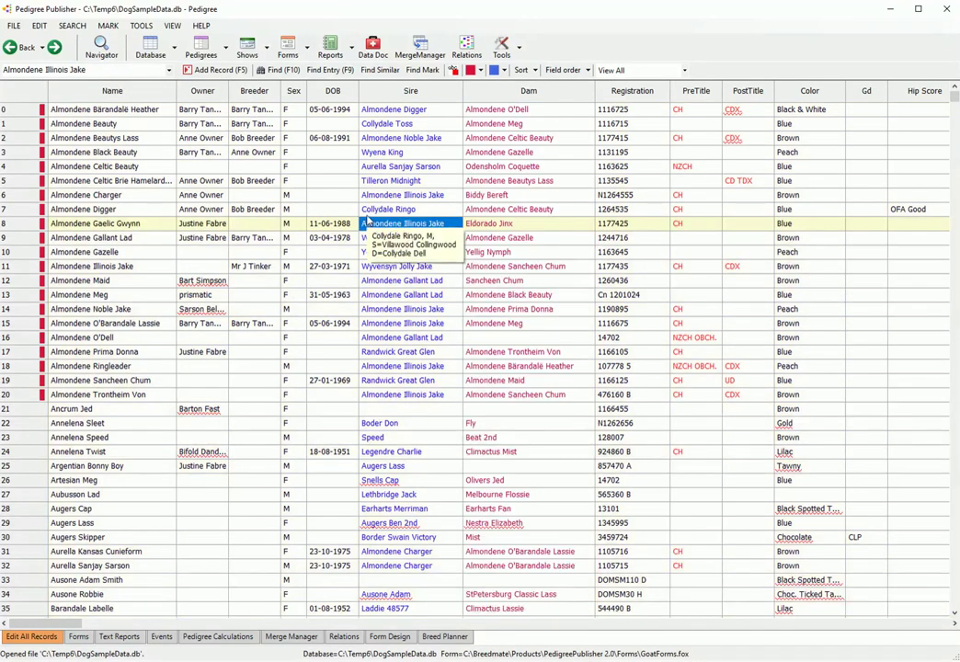
click(589, 71)
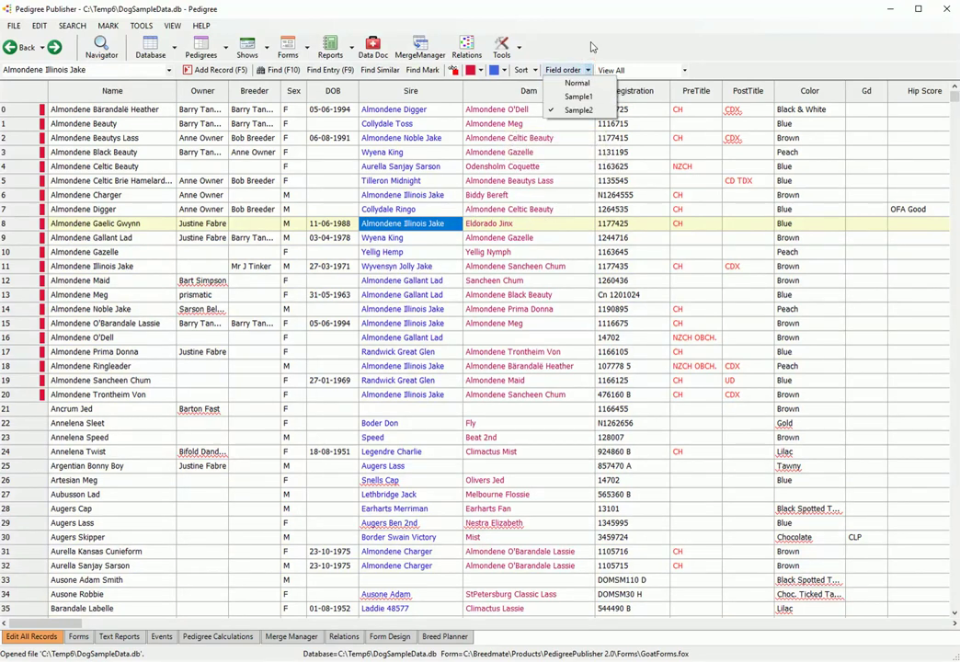
click(589, 53)
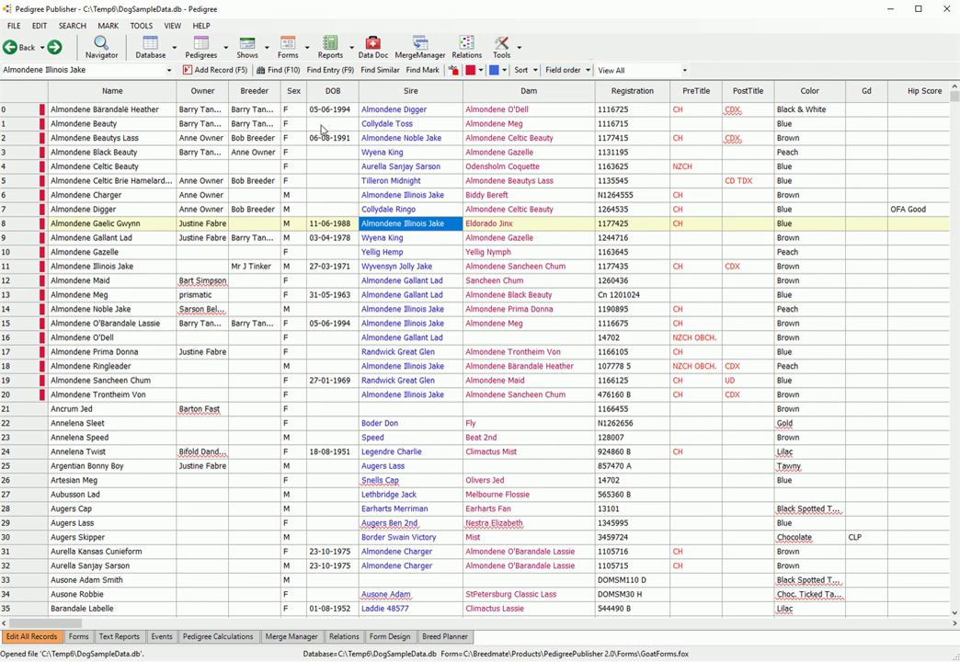
mouse_move(366, 210)
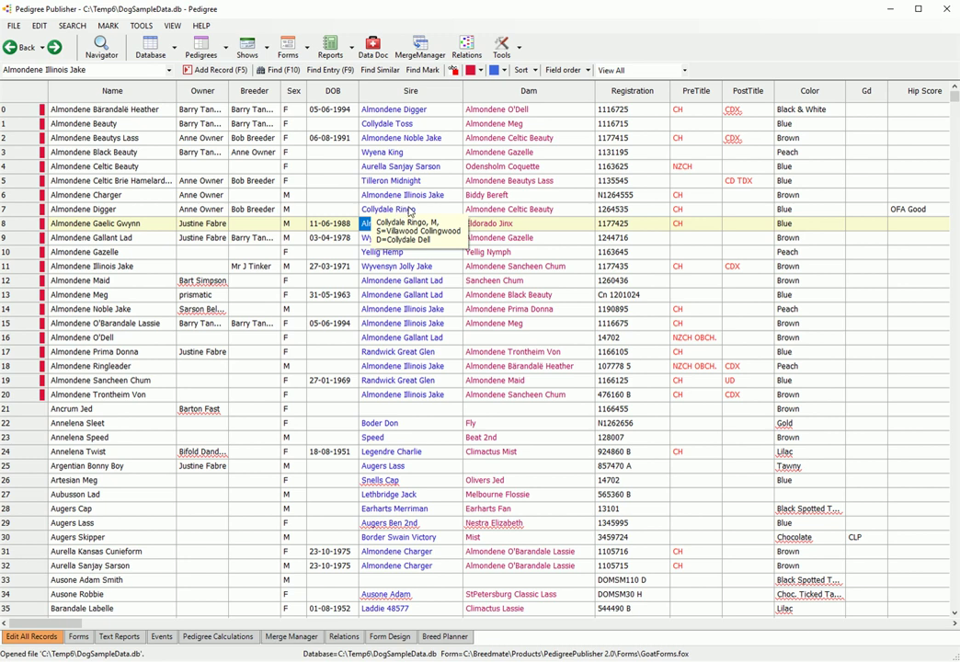
click(410, 209)
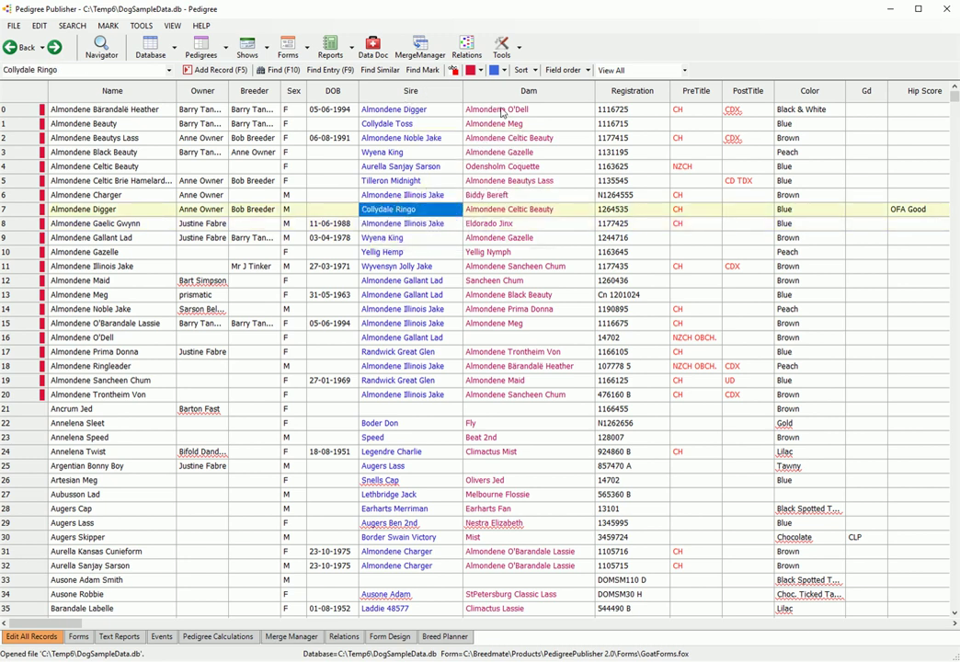
Open Tools > Alter Table for the Pedigree table and check DOB's type, leaving it Date.
mouse_move(501, 113)
click(143, 27)
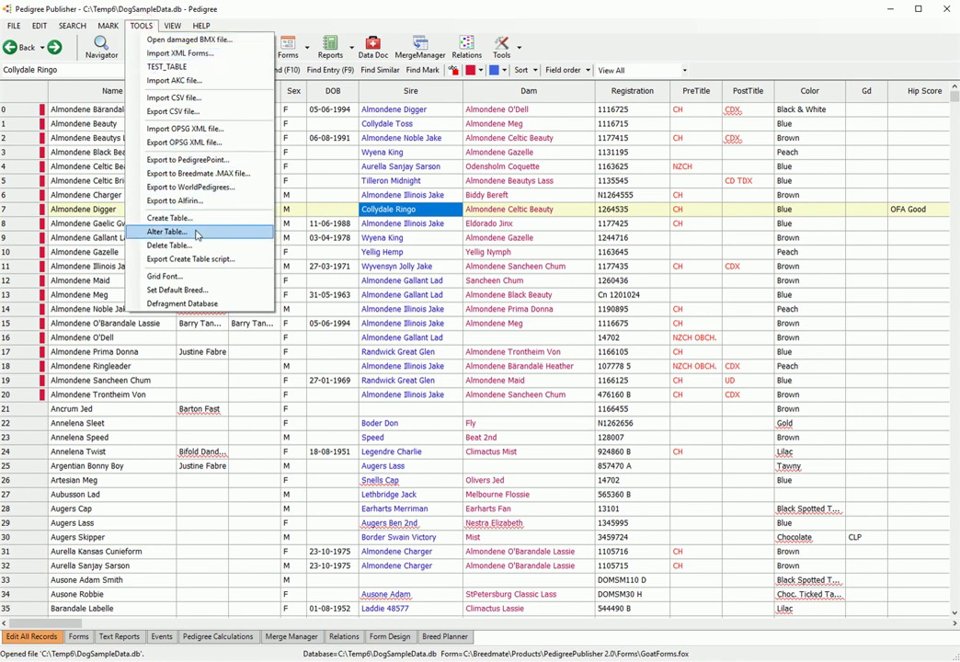
click(189, 232)
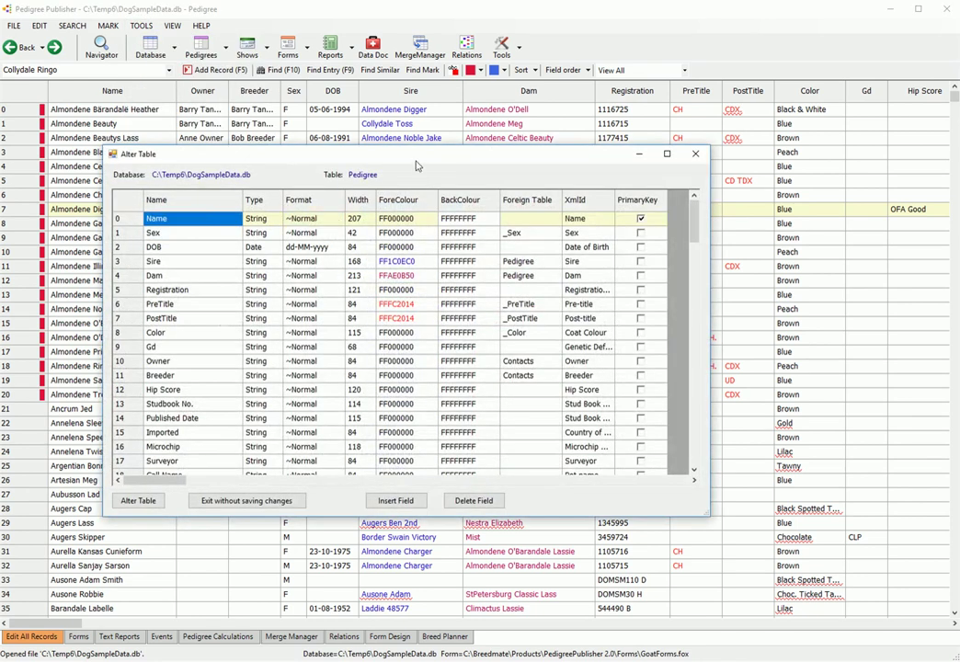
drag(416, 164, 493, 45)
drag(740, 124, 741, 170)
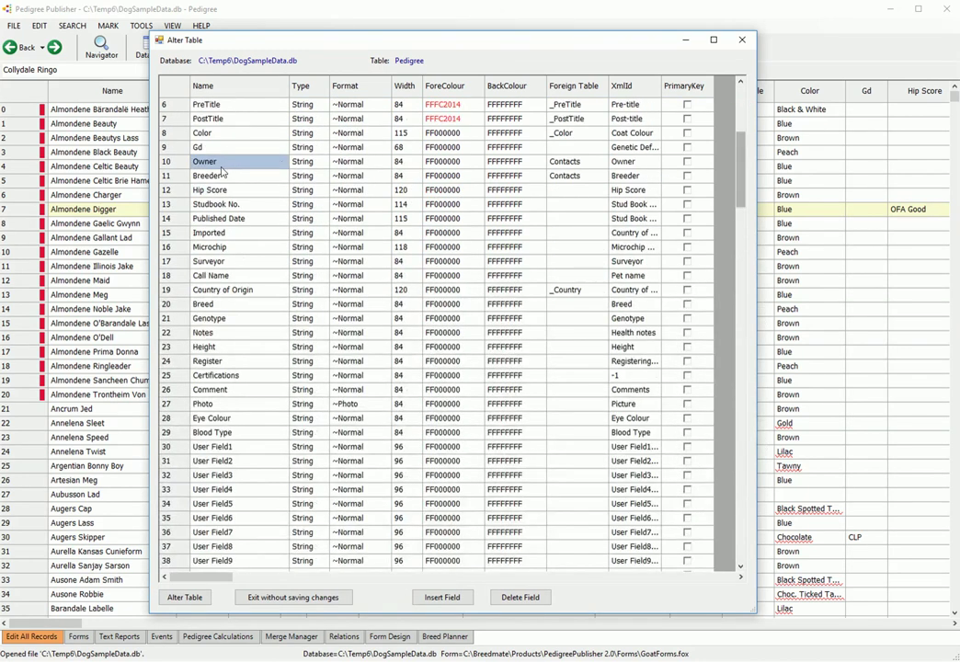
click(606, 151)
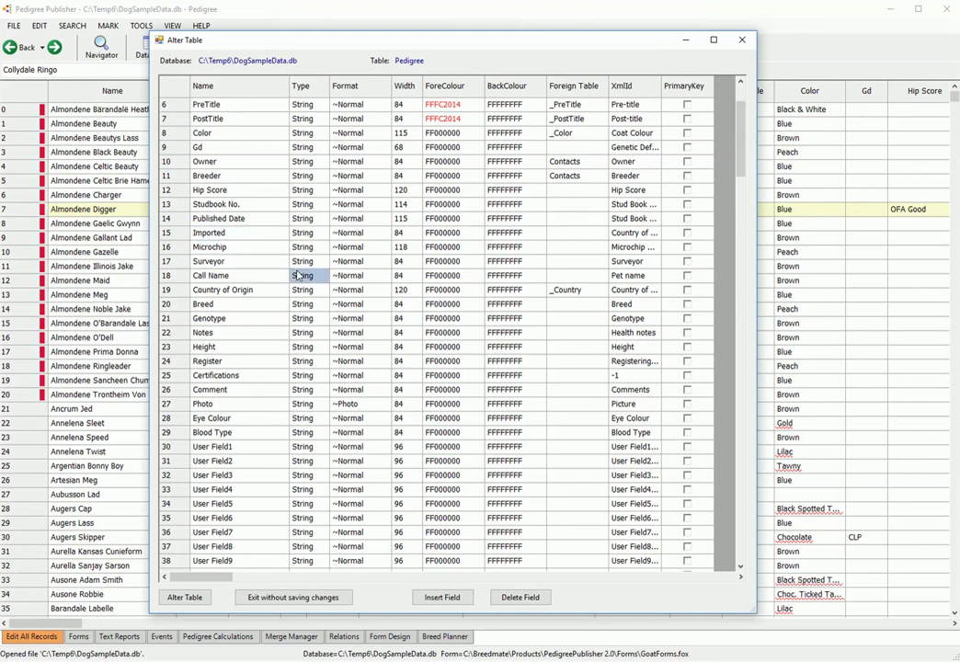
scroll(299, 274, up, 2)
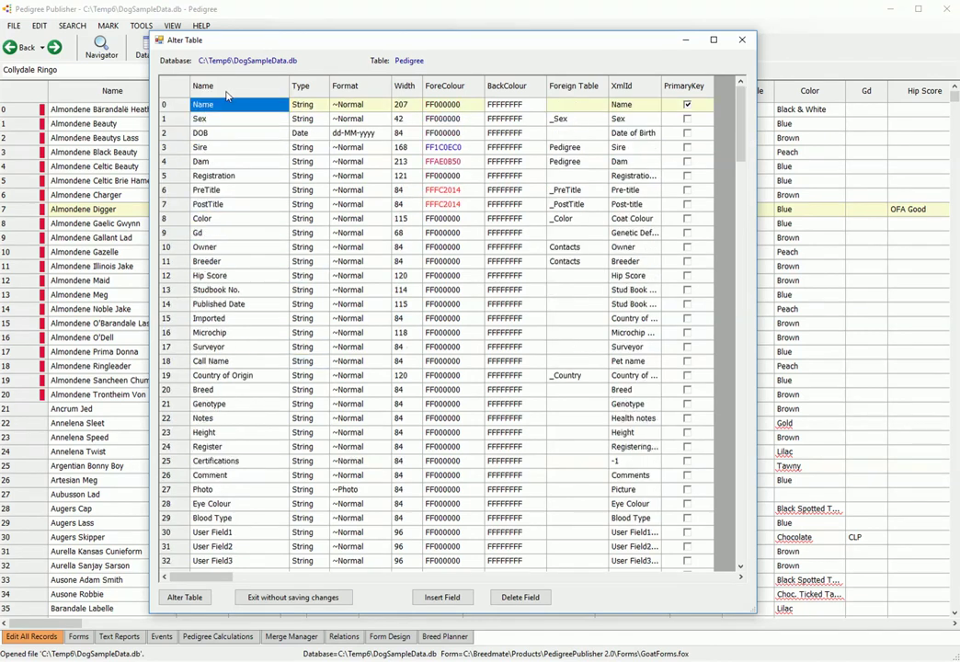
click(313, 133)
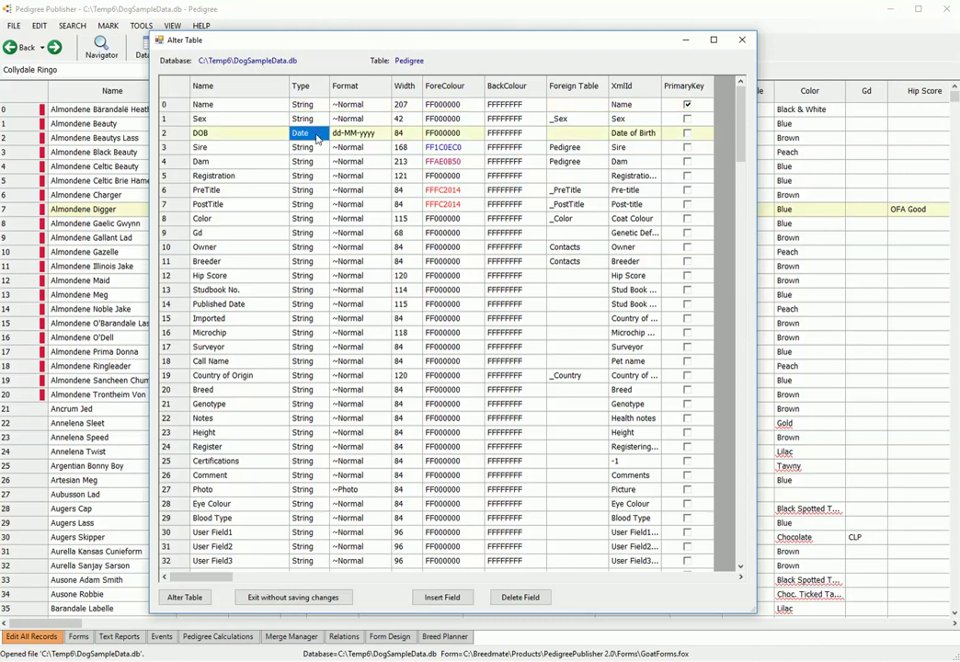
click(315, 133)
click(323, 133)
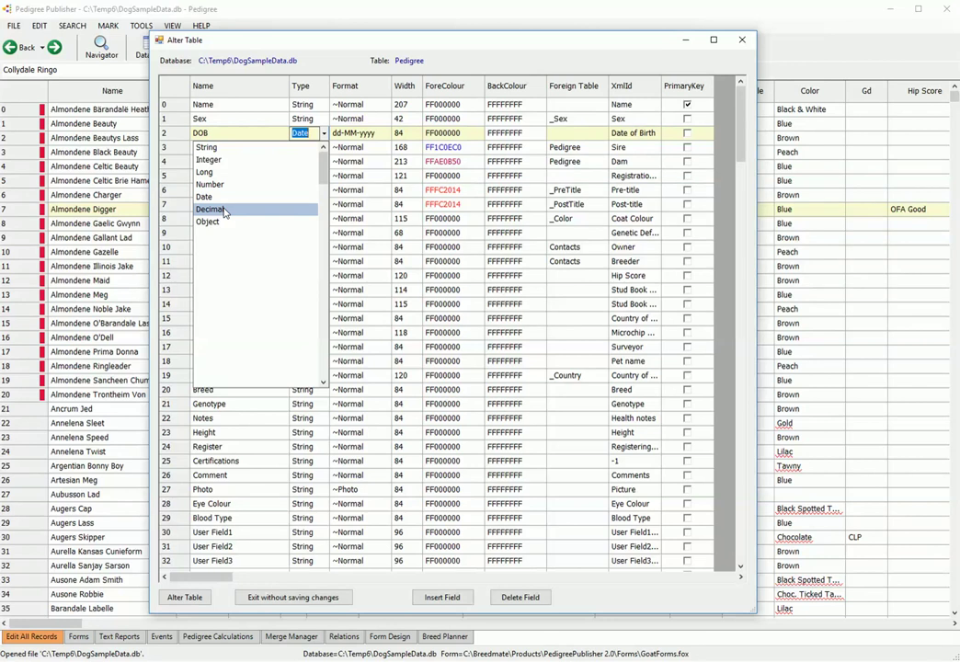
click(382, 138)
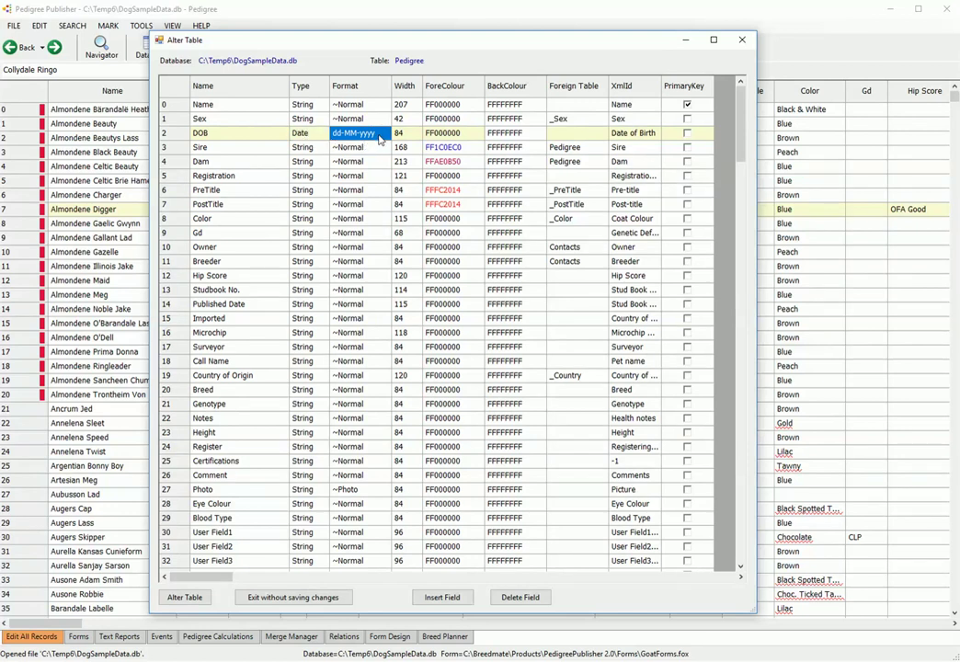
click(382, 136)
click(385, 133)
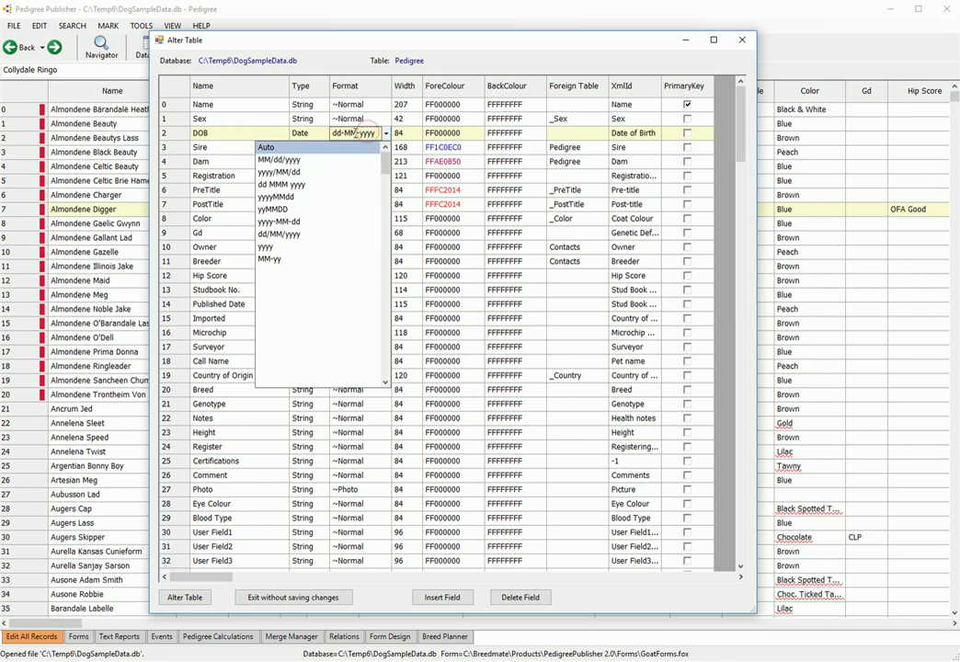
click(334, 134)
drag(334, 134, 376, 133)
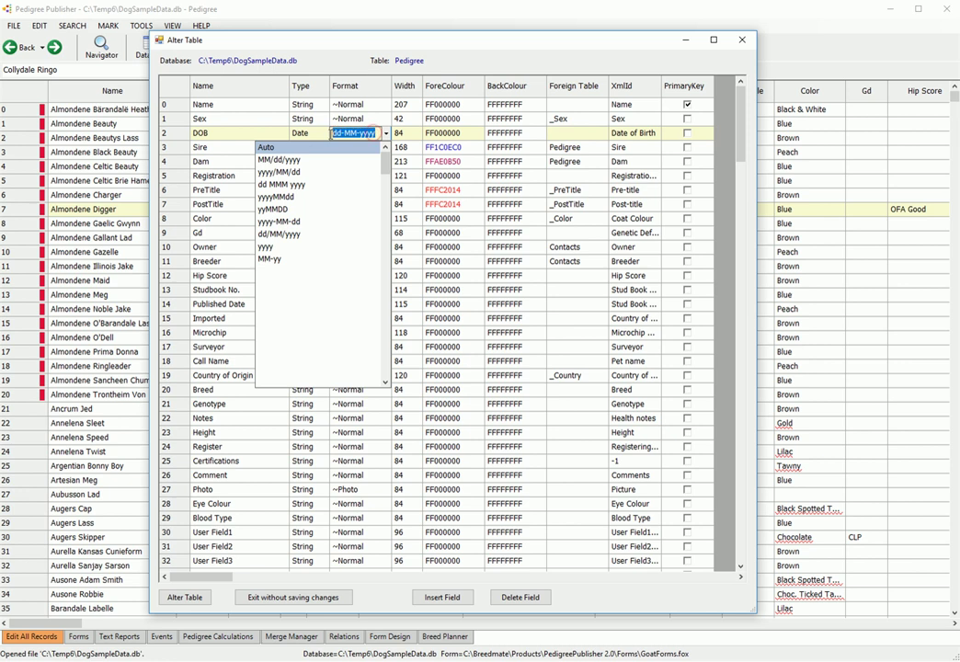
click(408, 138)
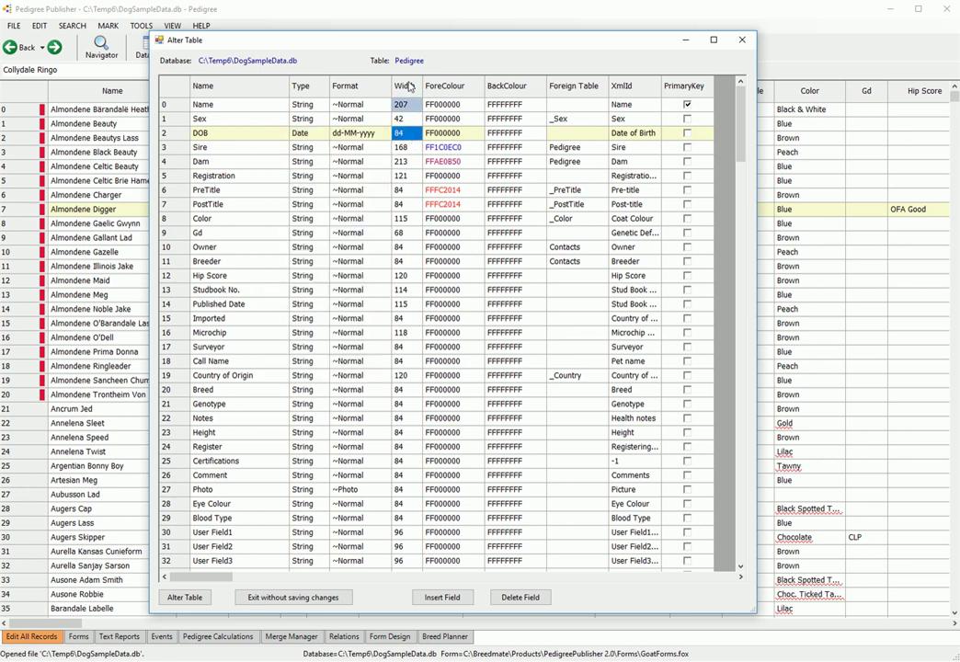
click(445, 138)
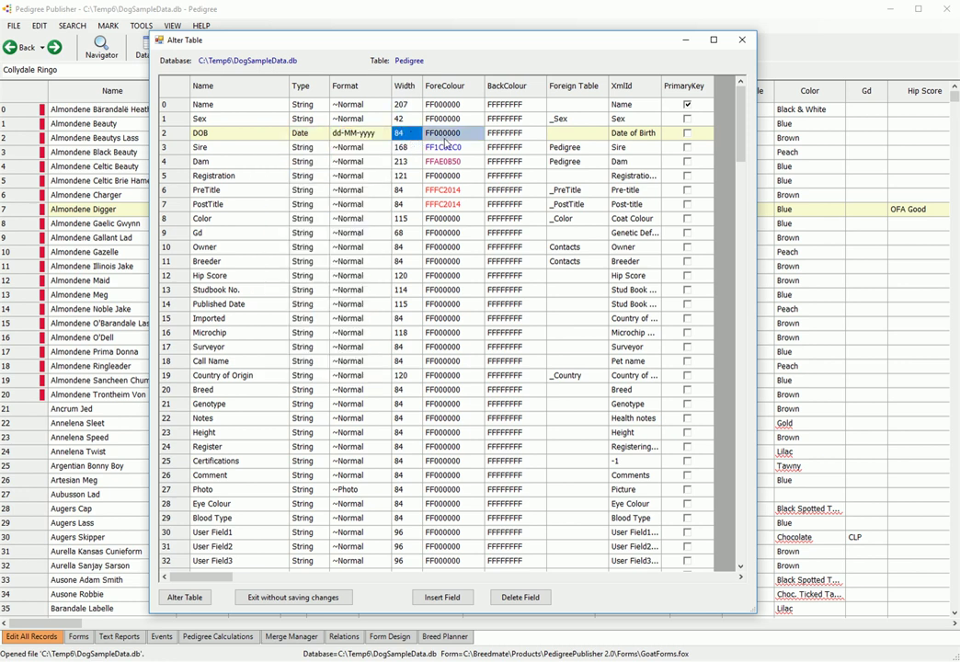
Widen the XmlId column and move the Alter Table dialog left to reveal the grid.
click(221, 155)
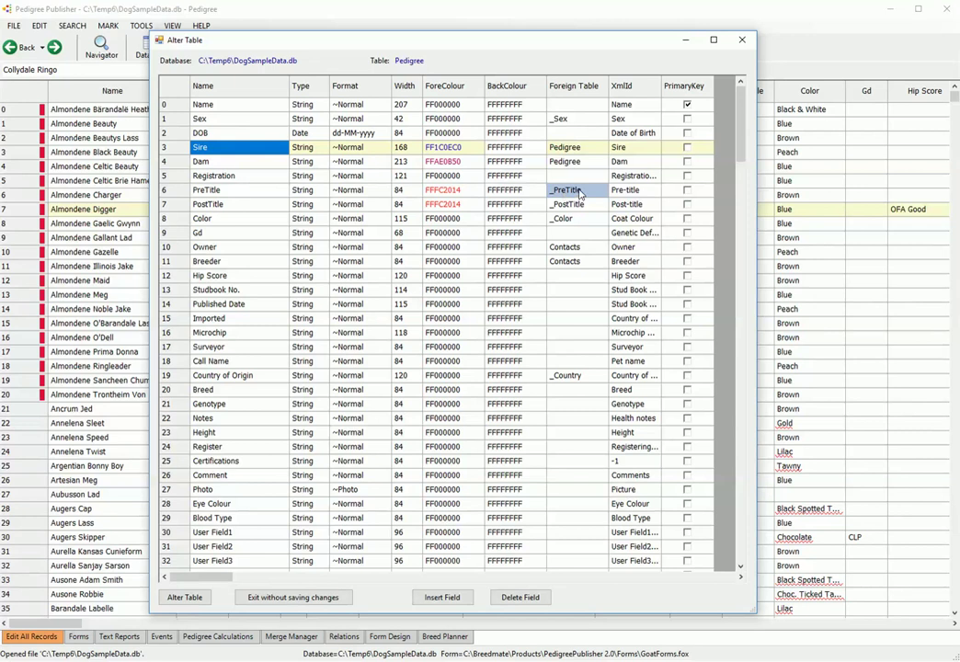
click(633, 191)
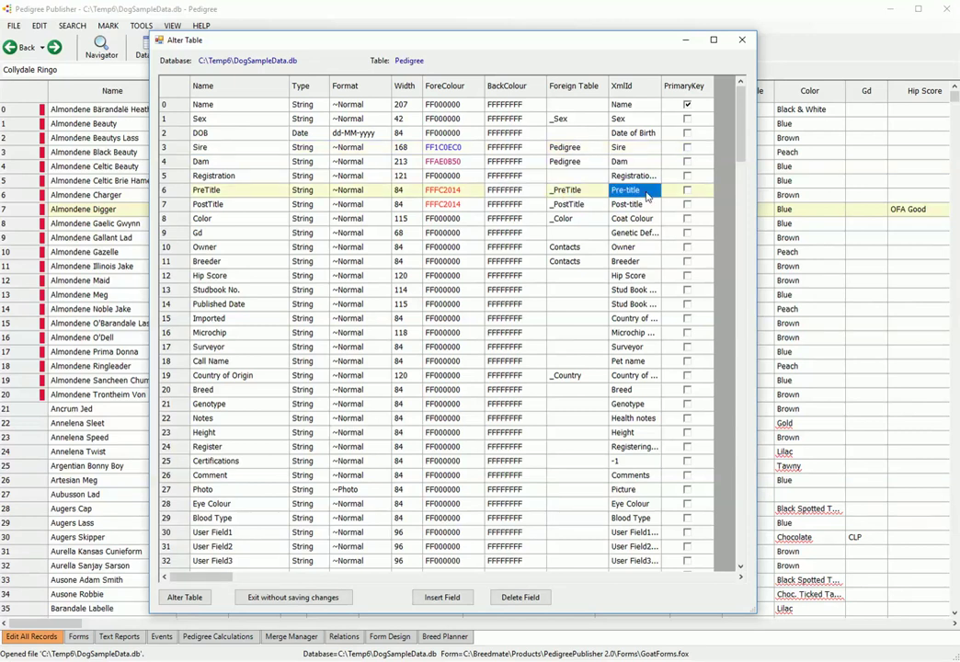
drag(660, 86, 670, 86)
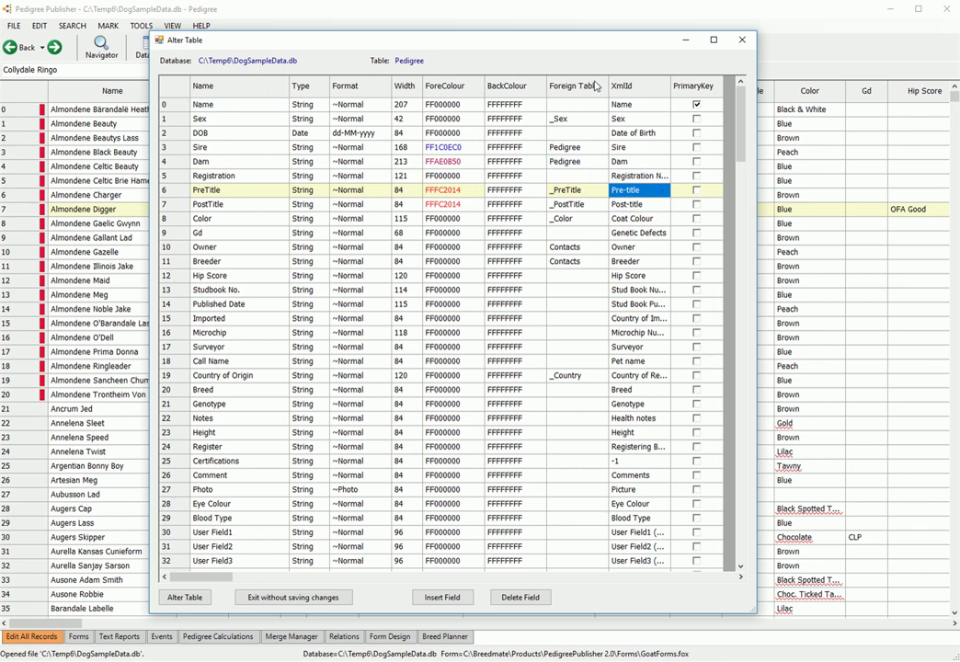
drag(608, 43, 535, 47)
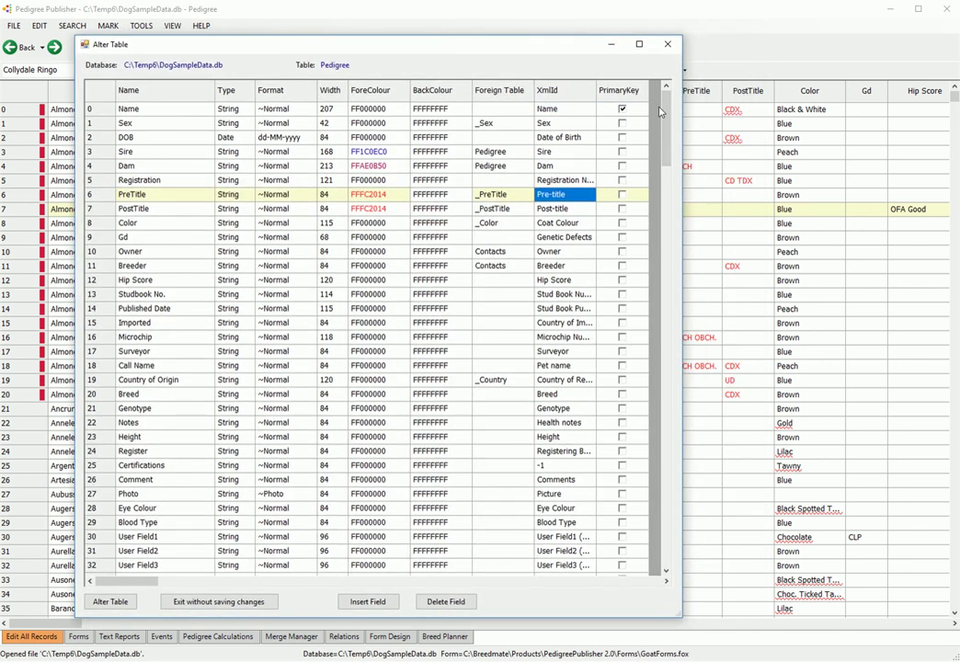
mouse_move(664, 97)
mouse_down()
mouse_move(697, 467)
mouse_move(680, 368)
mouse_move(669, 99)
mouse_up()
Look over the Name field's settings, then exit Alter Table without saving changes.
click(626, 108)
click(324, 109)
click(173, 114)
mouse_move(667, 126)
mouse_down()
mouse_move(694, 261)
mouse_move(676, 375)
mouse_move(681, 119)
mouse_up()
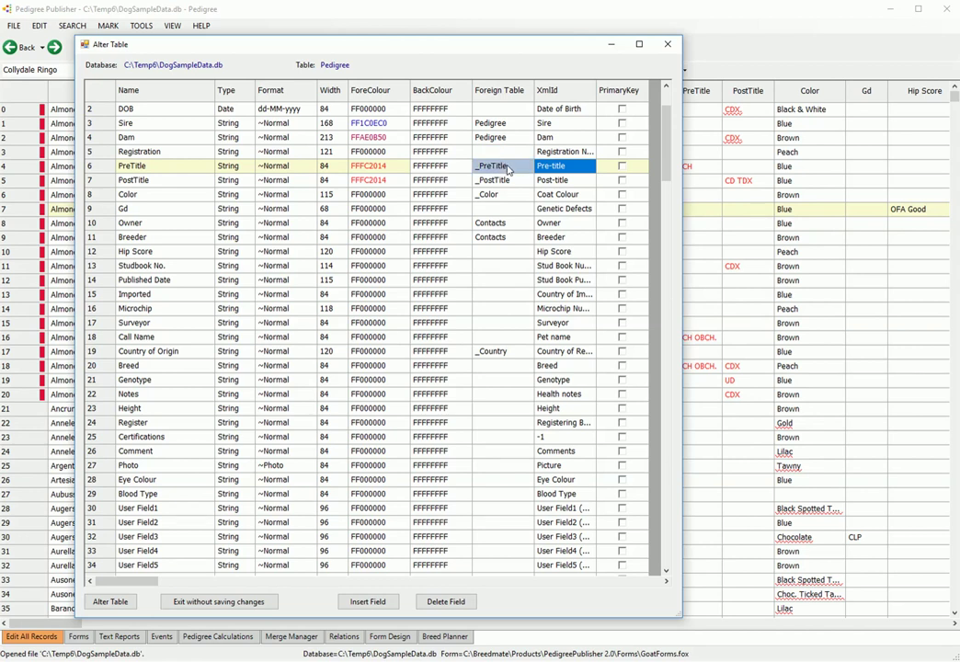
click(254, 607)
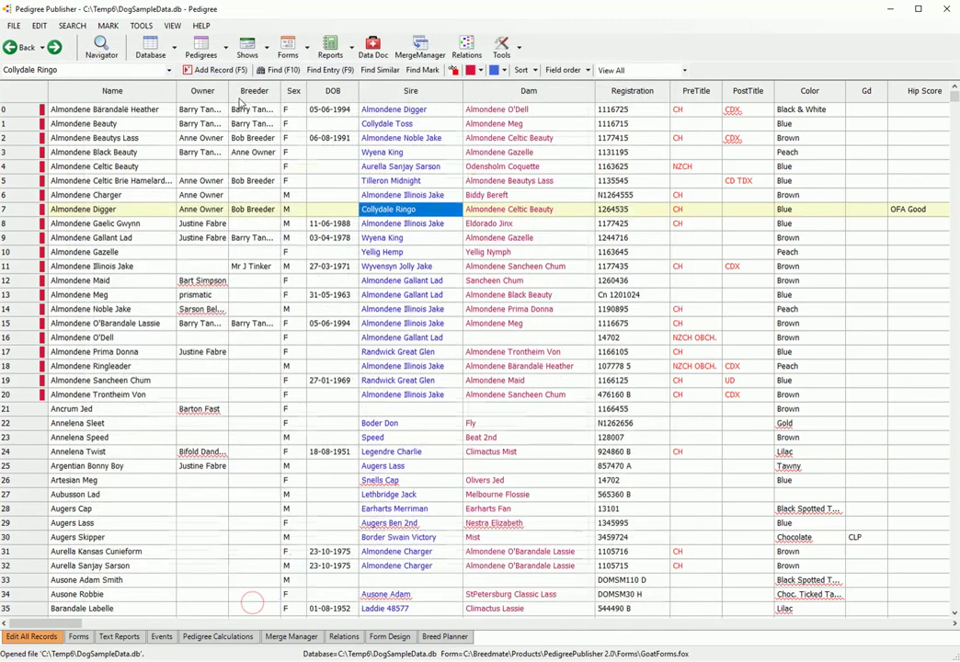
click(176, 51)
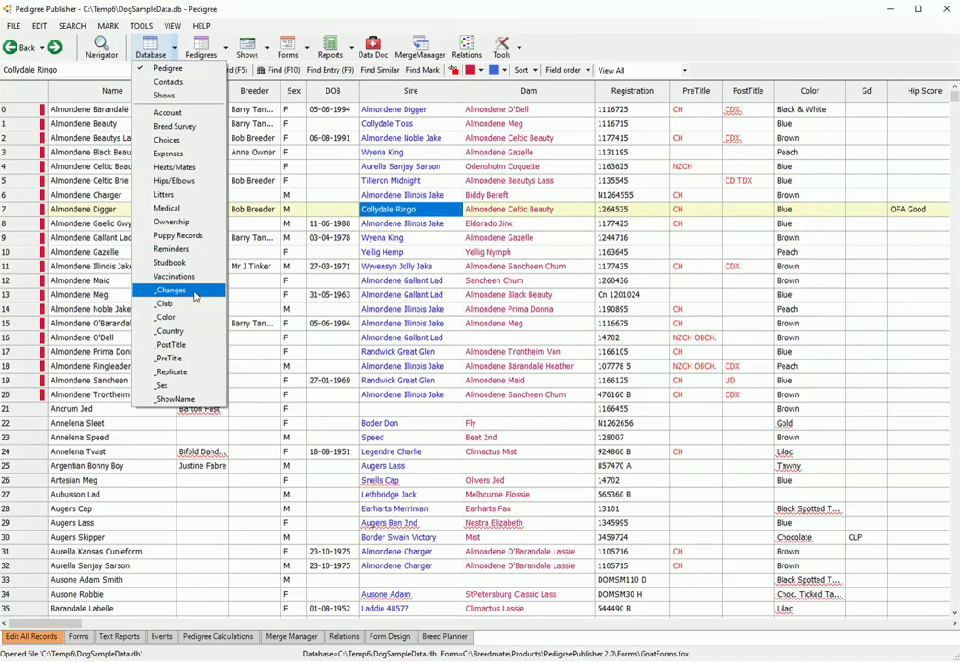
click(439, 228)
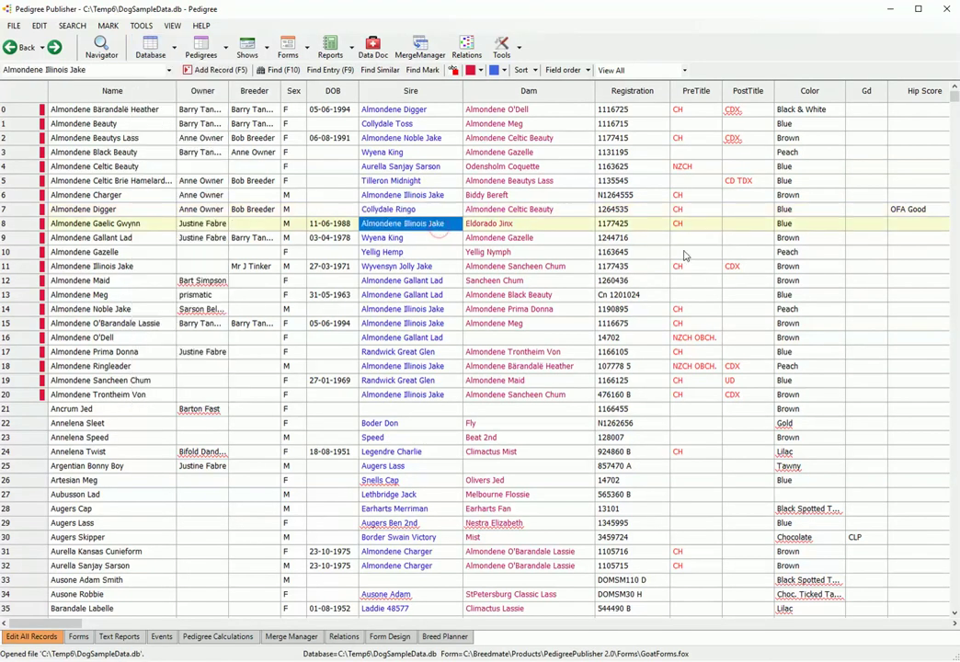
click(693, 110)
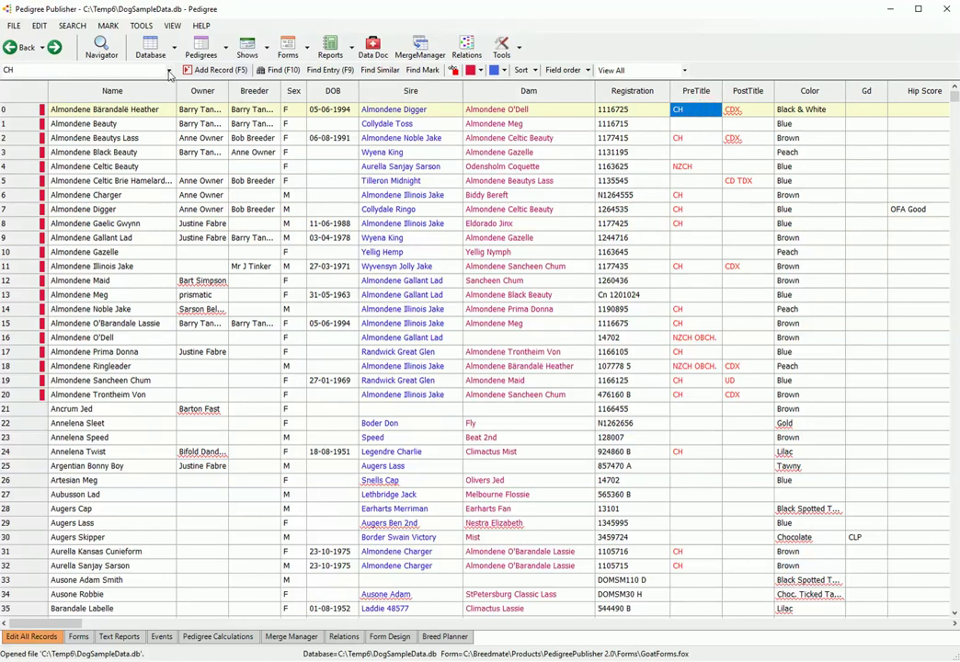
Give Almondene Beauty the pre-title Double GC from the title list.
click(696, 123)
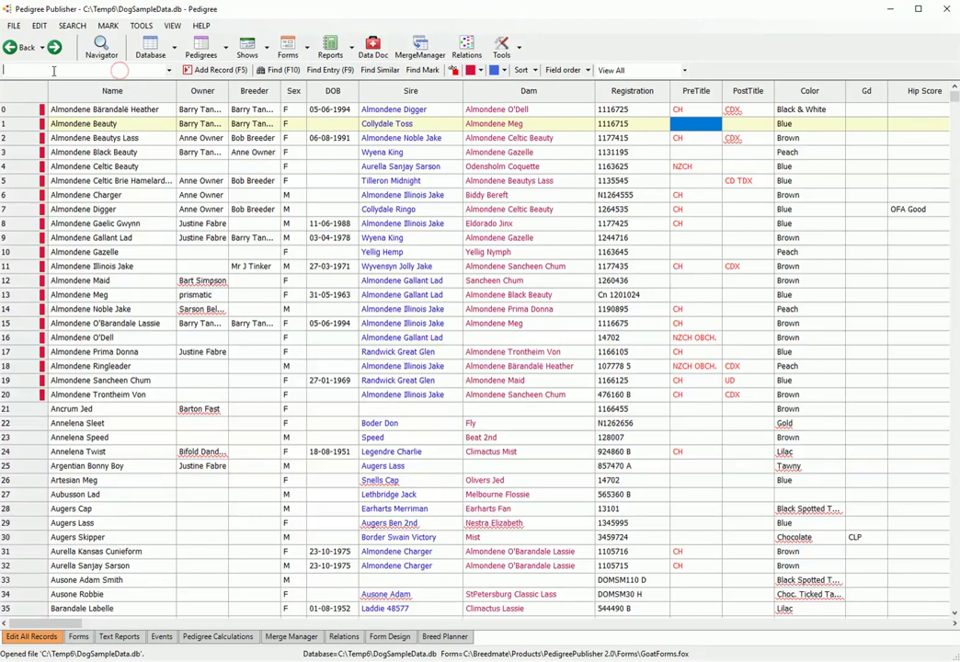
click(170, 71)
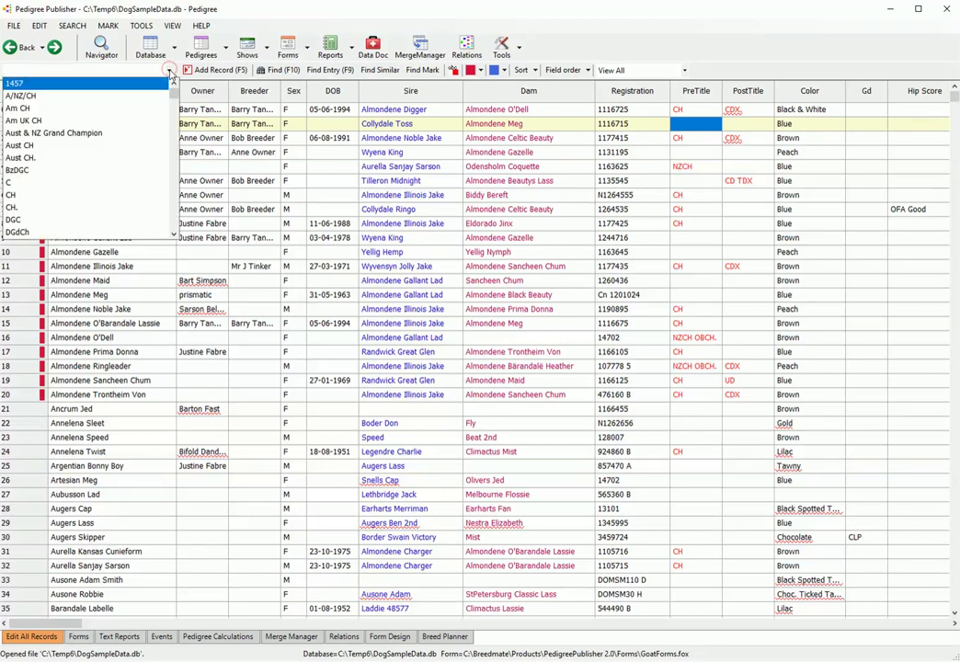
scroll(105, 102, down, 4)
scroll(105, 102, up, 3)
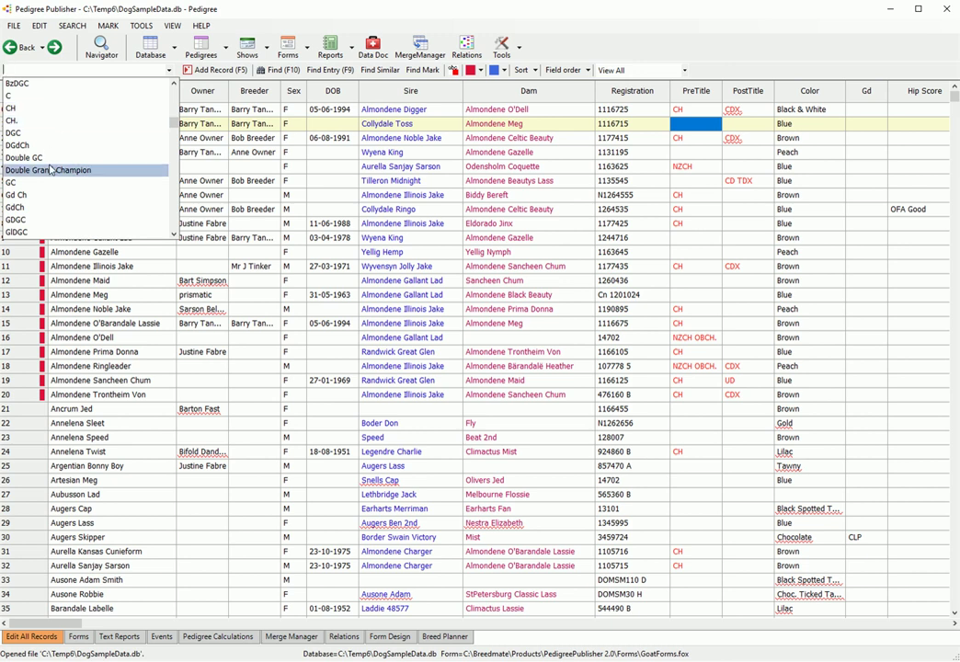
click(53, 157)
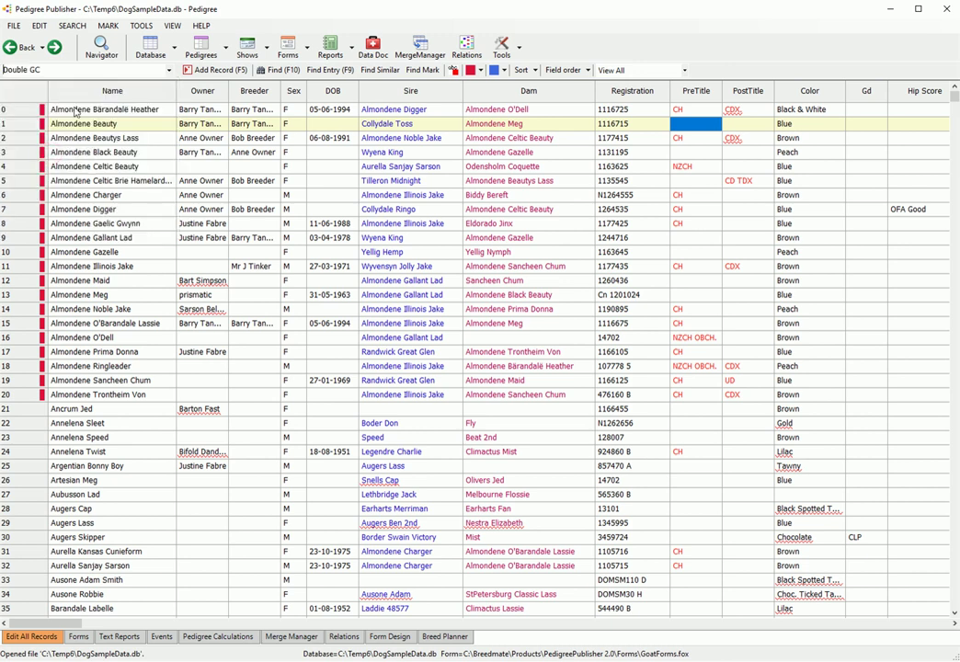
drag(84, 70, 696, 125)
Widen the PreTitle column and enter the unlisted title 'ghsdfhgdf' for Almondene Black Beauty.
drag(723, 91, 739, 92)
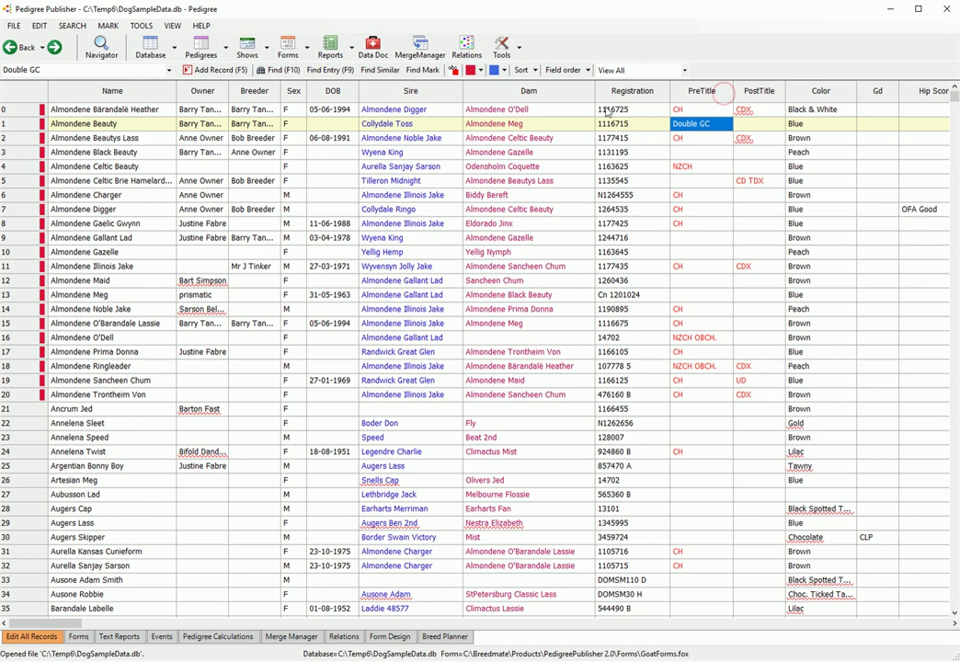
click(694, 155)
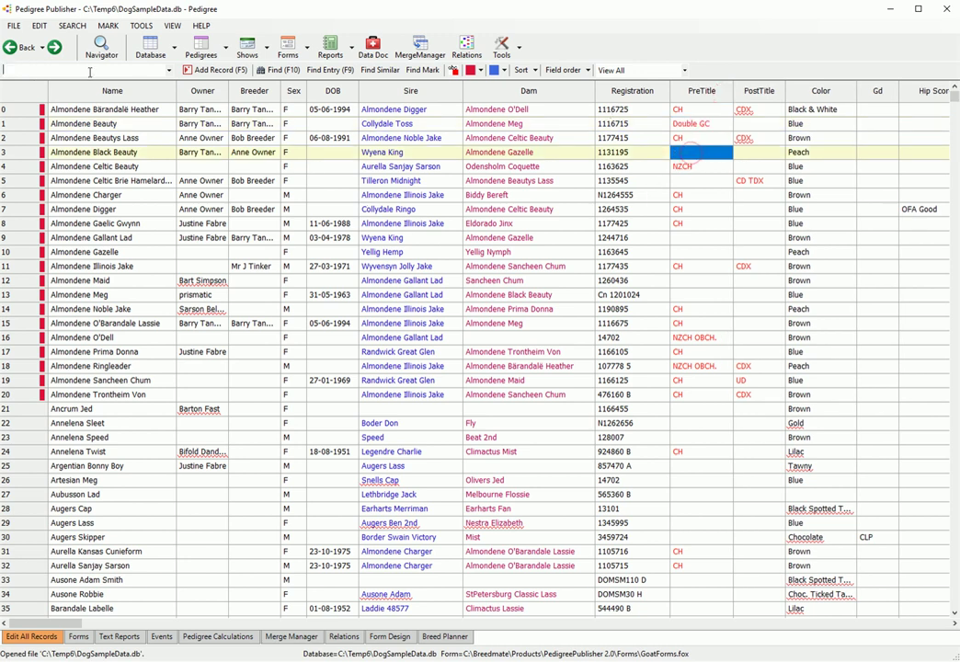
text(ghsdfhgdf)
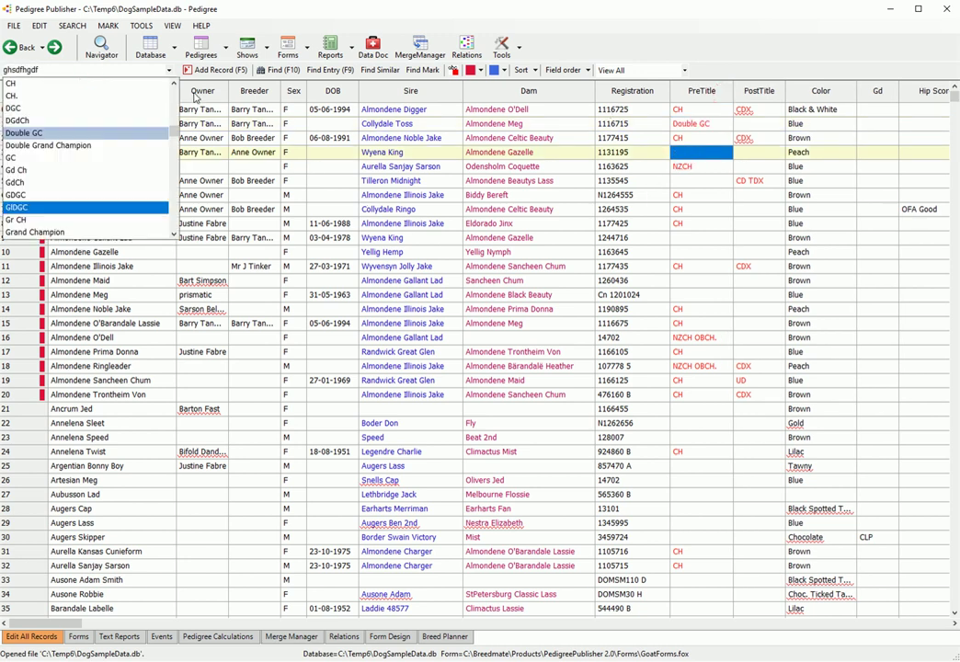
key(Return)
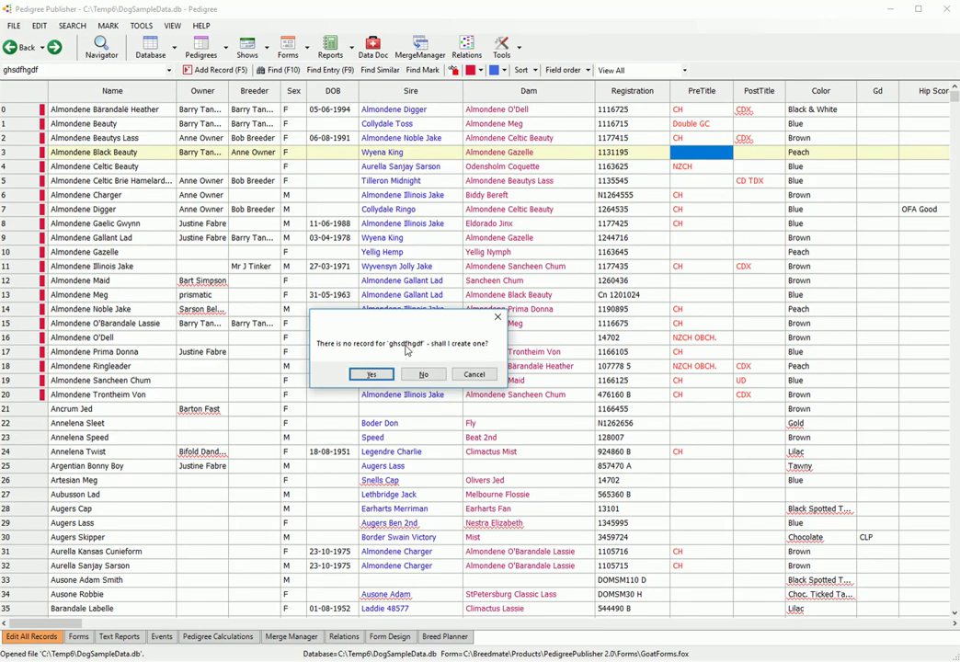
click(376, 377)
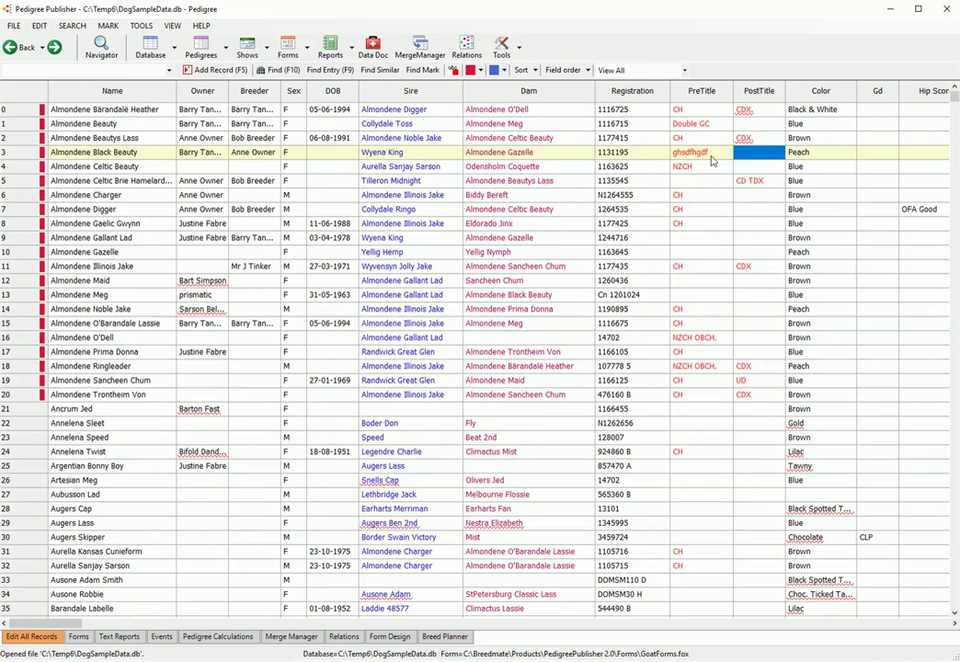
click(708, 183)
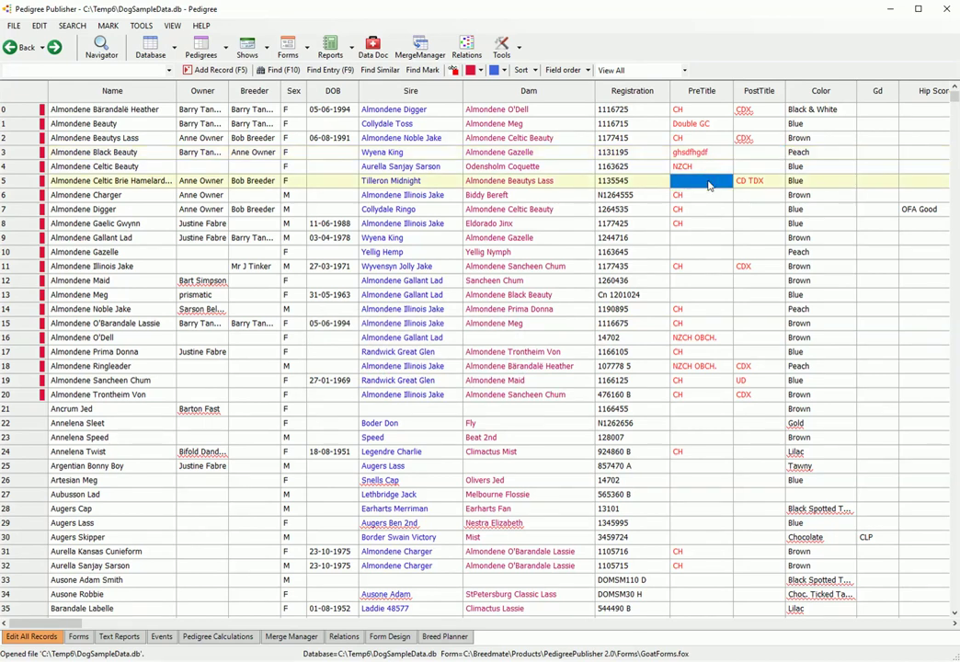
click(169, 70)
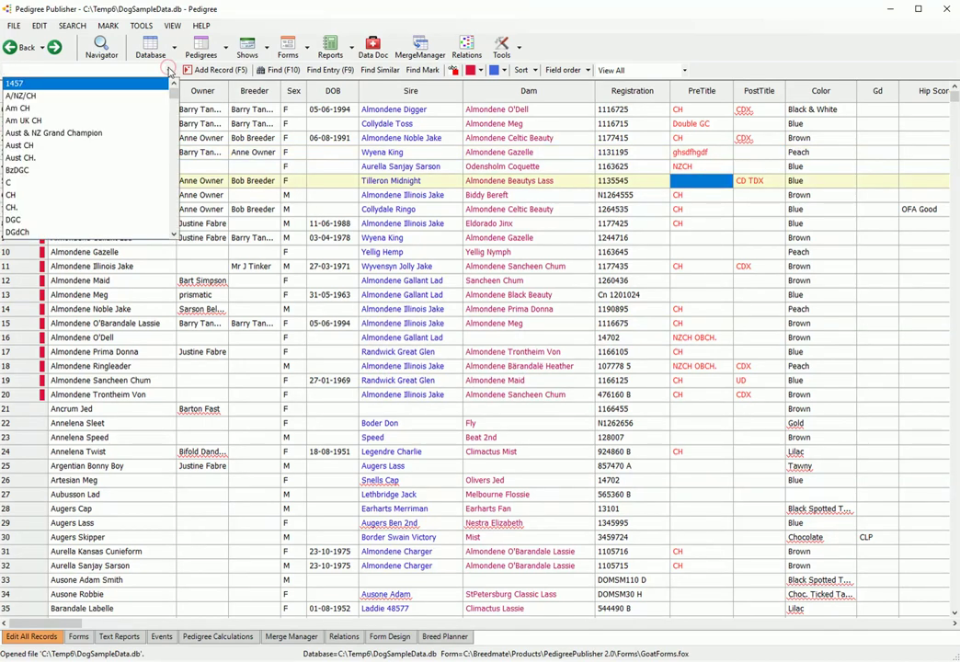
scroll(136, 157, down, 4)
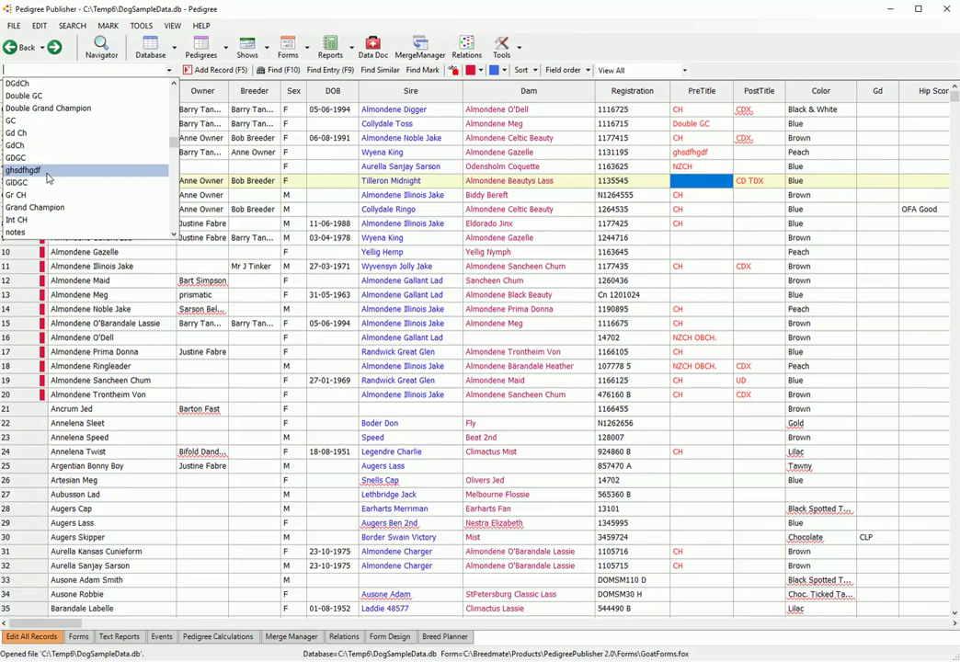
click(700, 197)
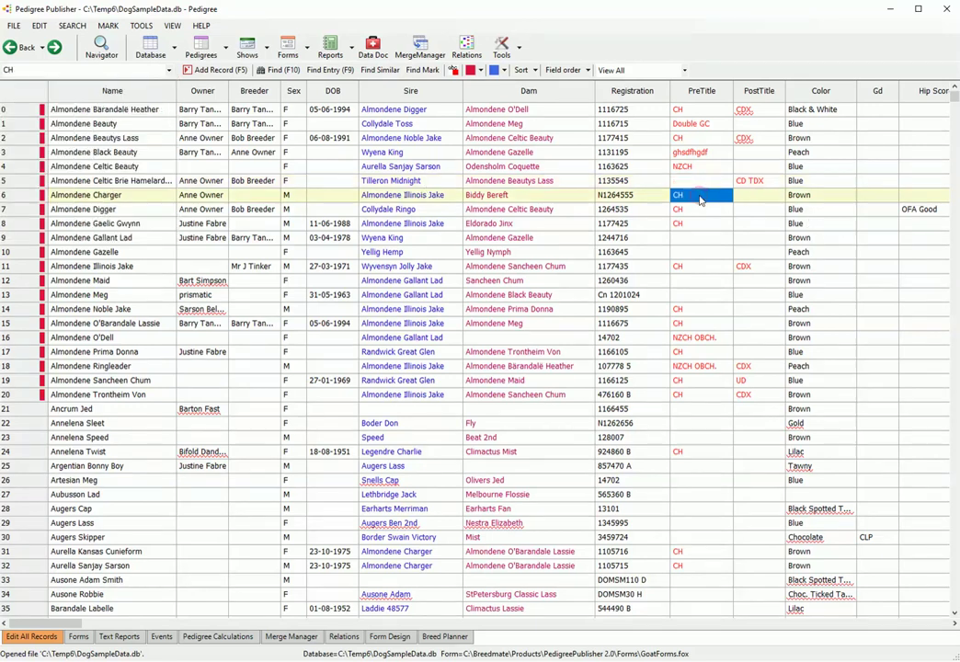
right_click(705, 156)
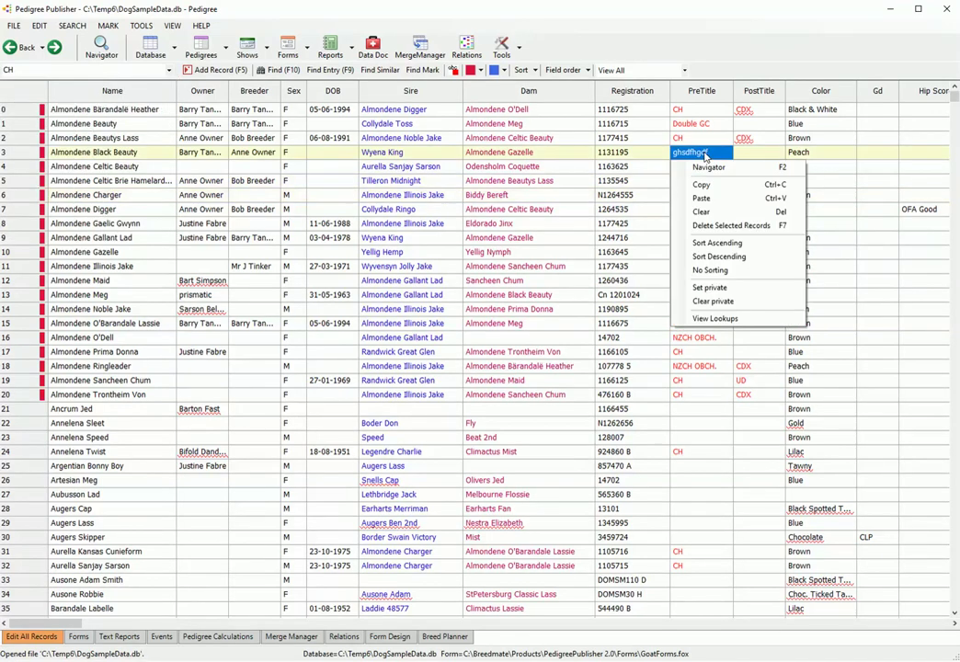
Switch to the _PreTitle lookup table showing the ghsdfhgdf entry.
click(723, 320)
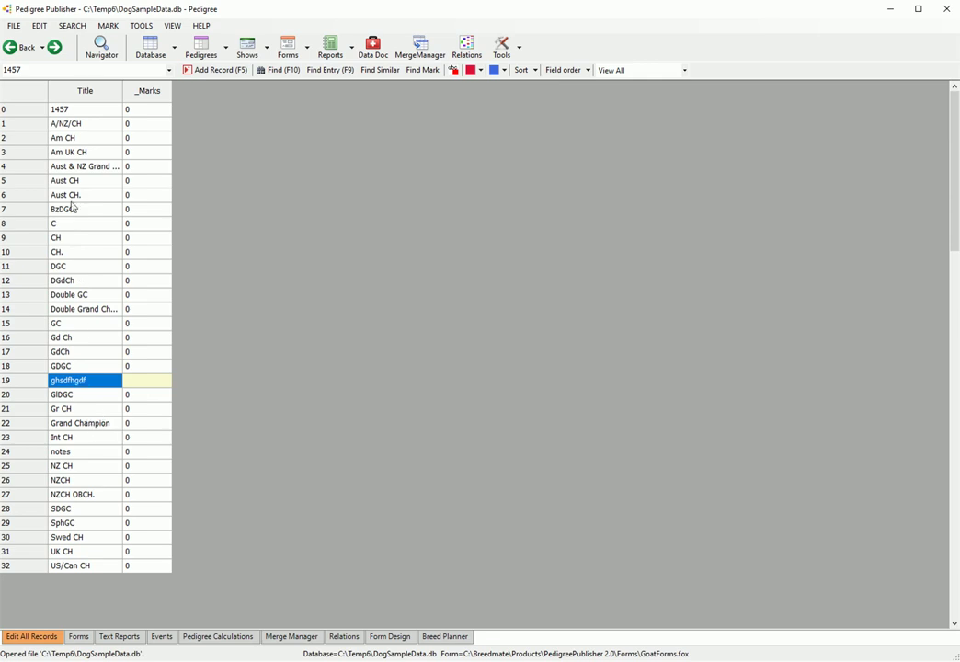
click(174, 47)
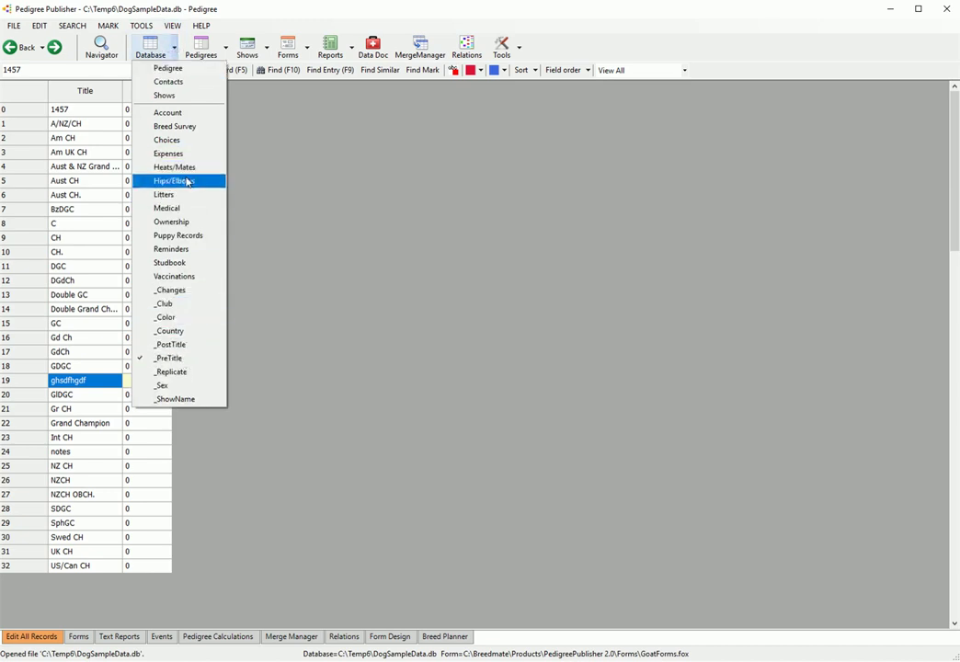
click(193, 69)
click(173, 47)
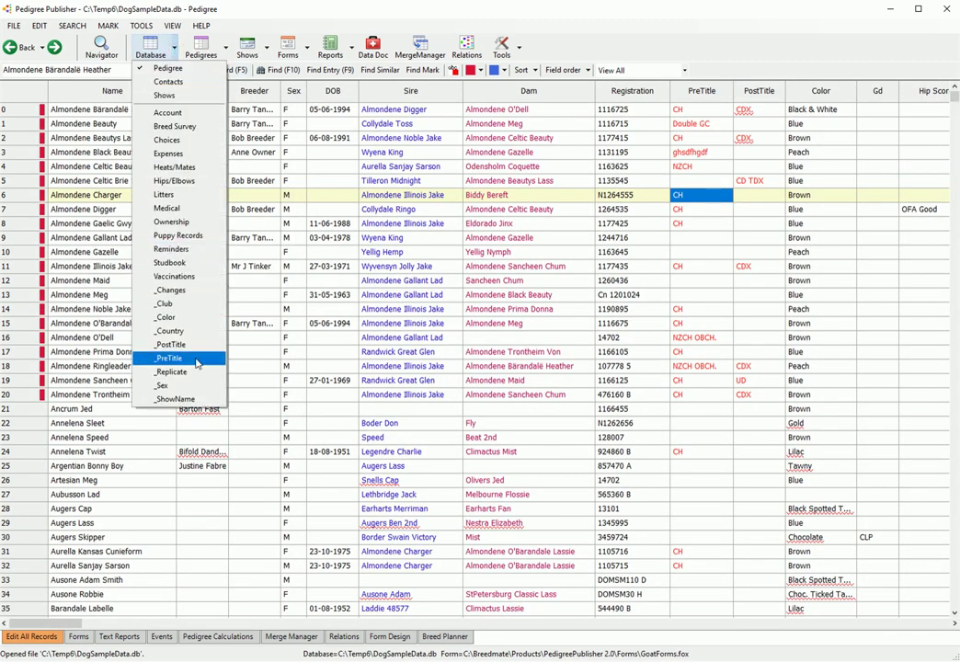
click(195, 362)
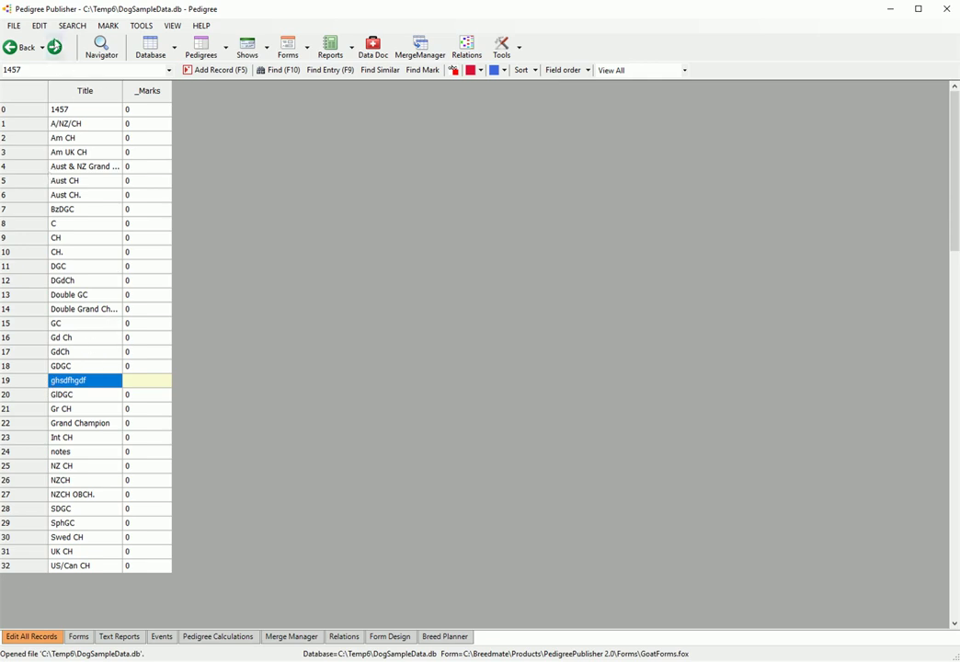
Delete the ghsdfhgdf title record and confirm the deletion.
click(39, 25)
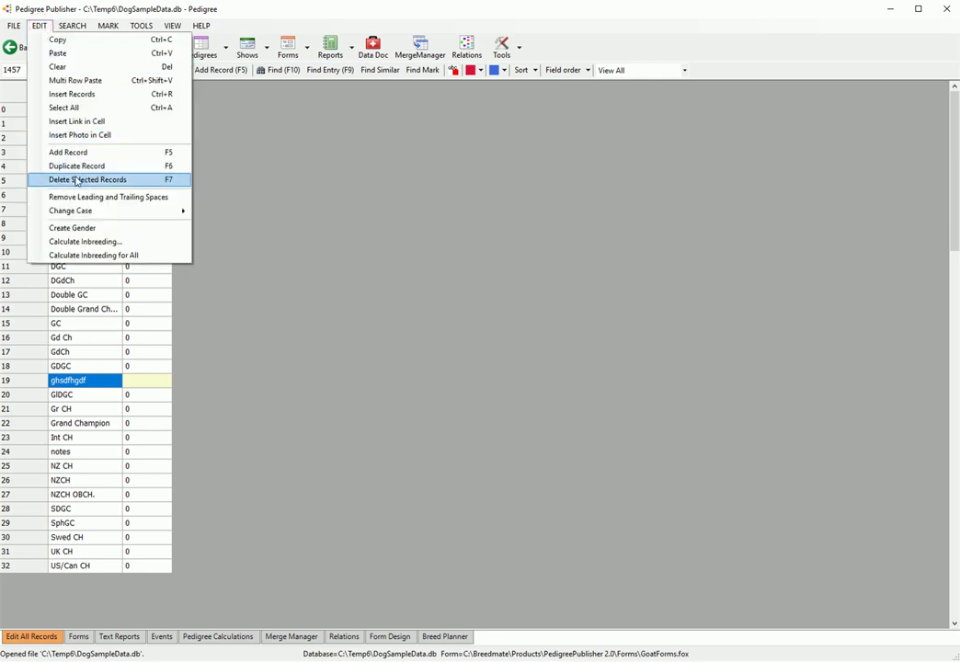
click(152, 181)
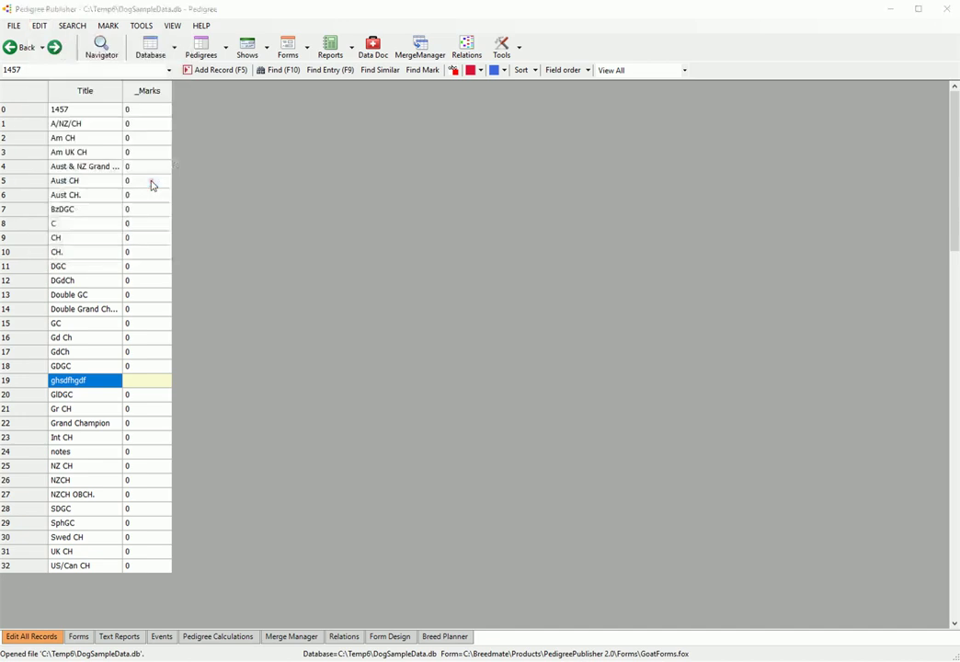
click(423, 374)
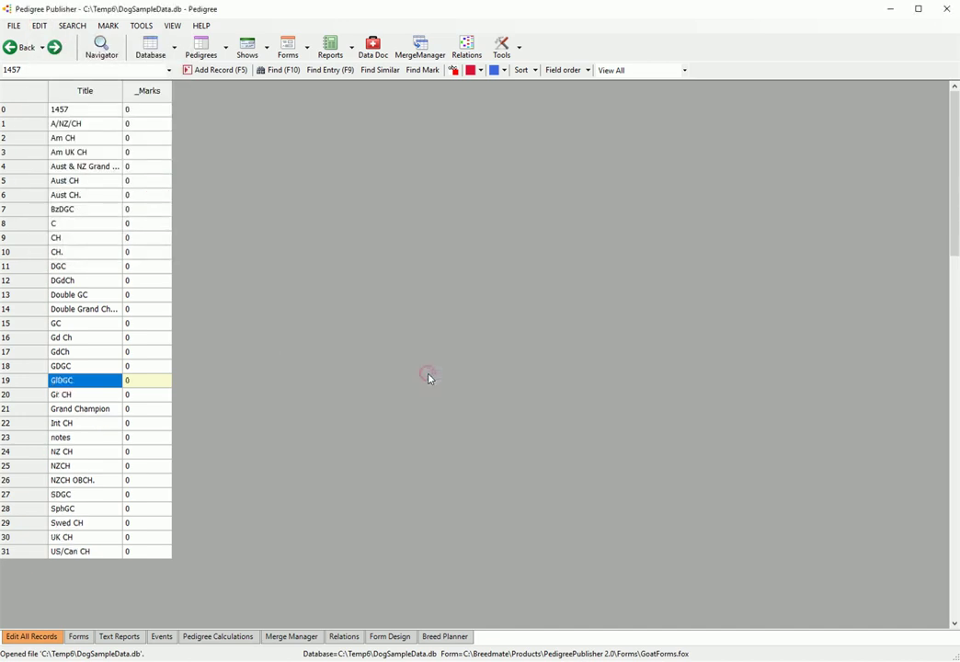
Back in the Pedigree table, clear Almondene Black Beauty's ghsdfhgdf pre-title, declining to recreate it.
click(173, 47)
click(174, 73)
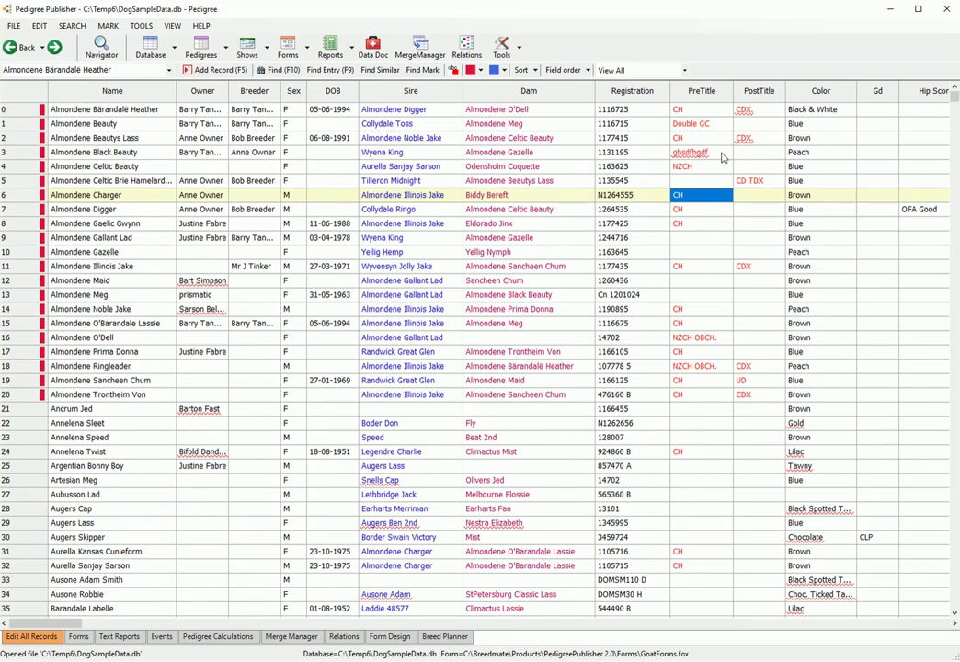
click(722, 158)
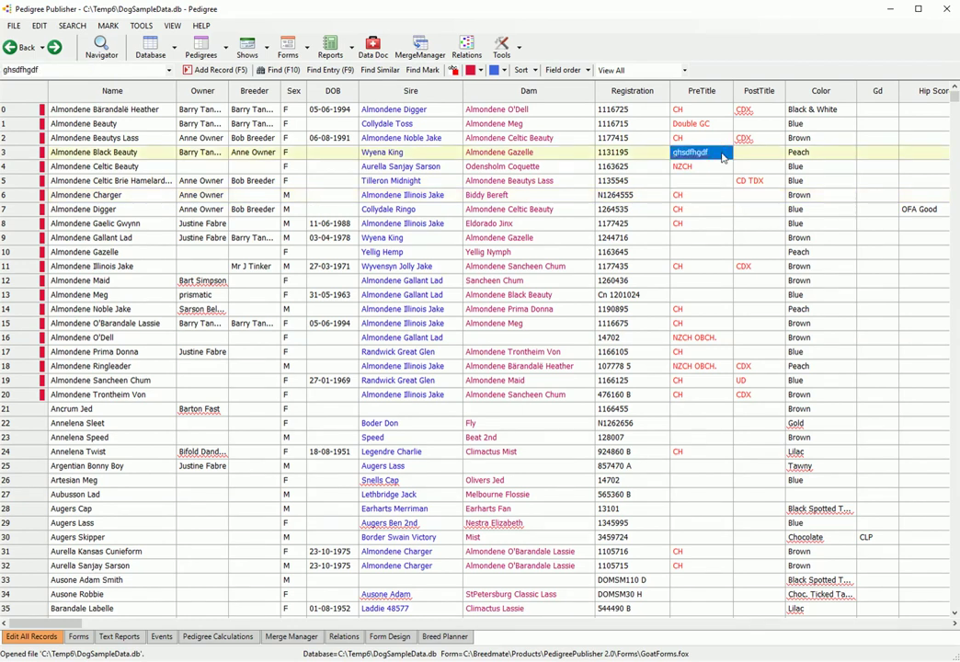
key(Return)
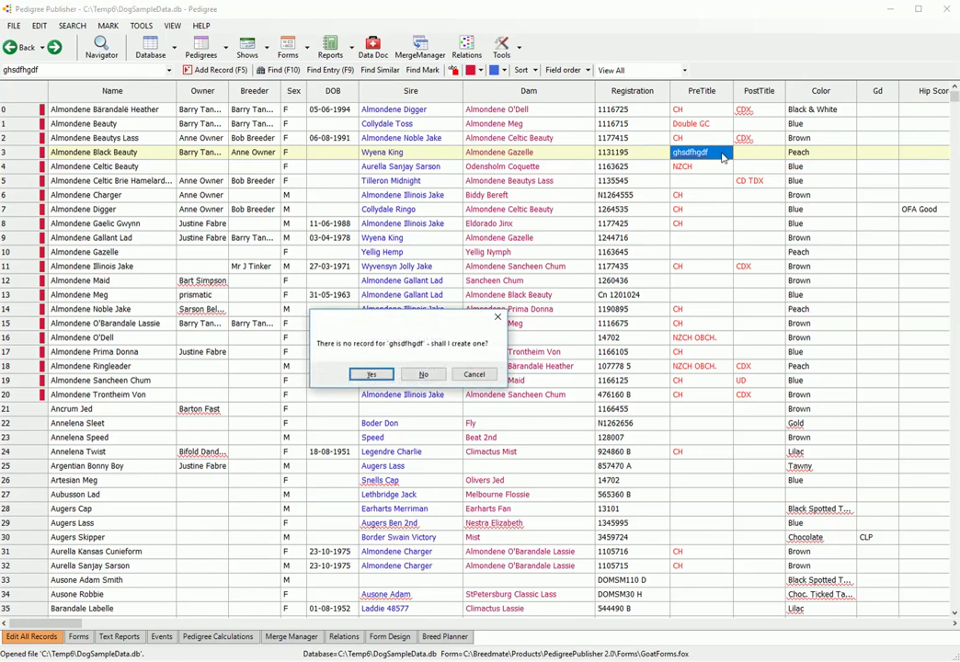
click(423, 374)
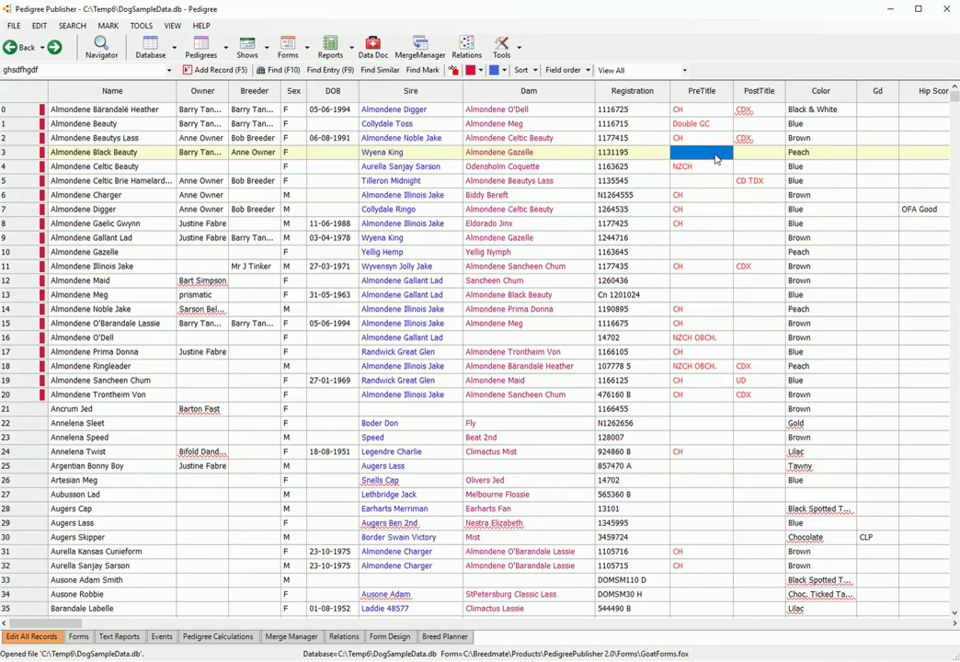
click(704, 182)
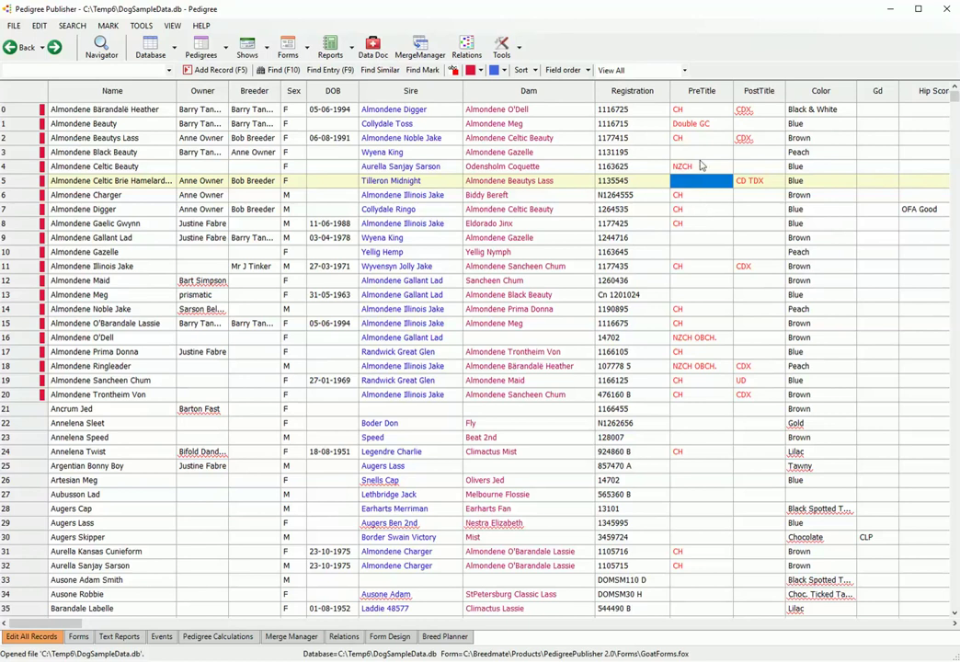
click(704, 159)
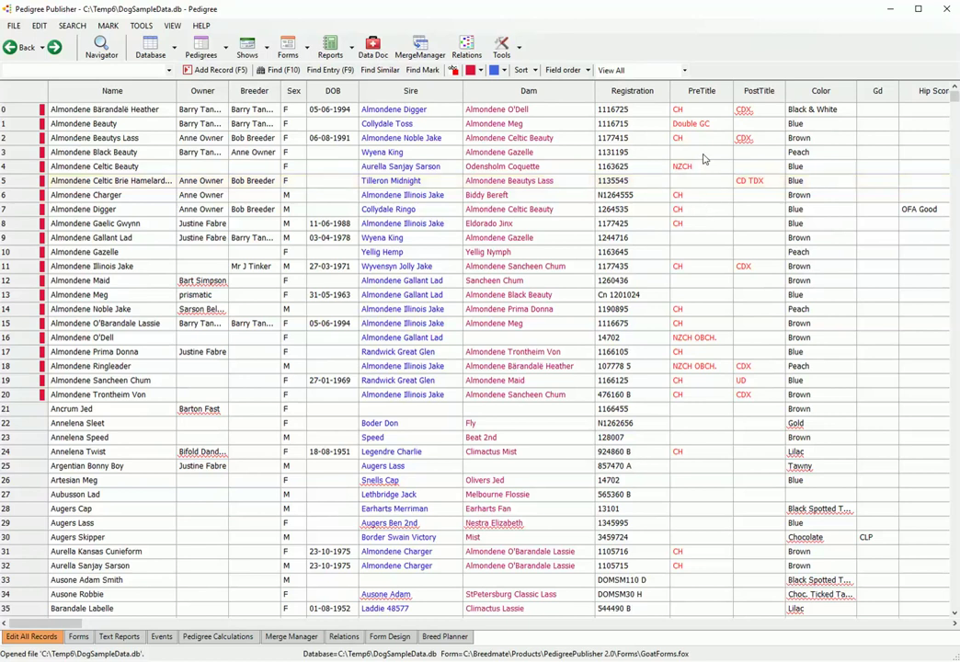
Test-search the pre-title list, then try copying the NZCH pre-title to other dogs' cells.
click(96, 68)
text(gsdfgsdf)
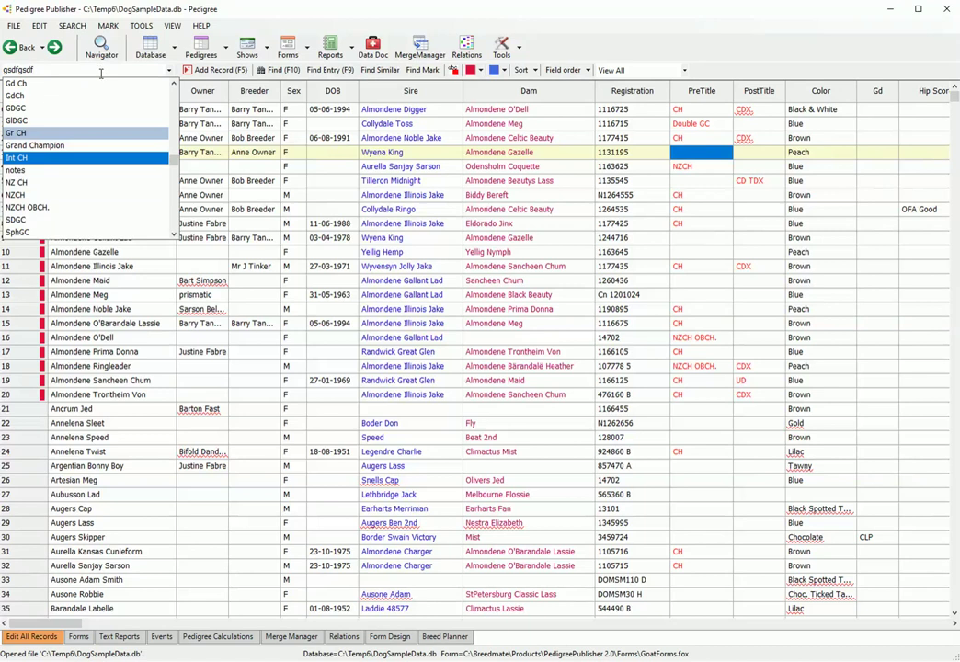
key(BackSpace)
key(BackSpace)
key(BackSpace)
key(BackSpace)
key(BackSpace)
key(BackSpace)
key(BackSpace)
key(BackSpace)
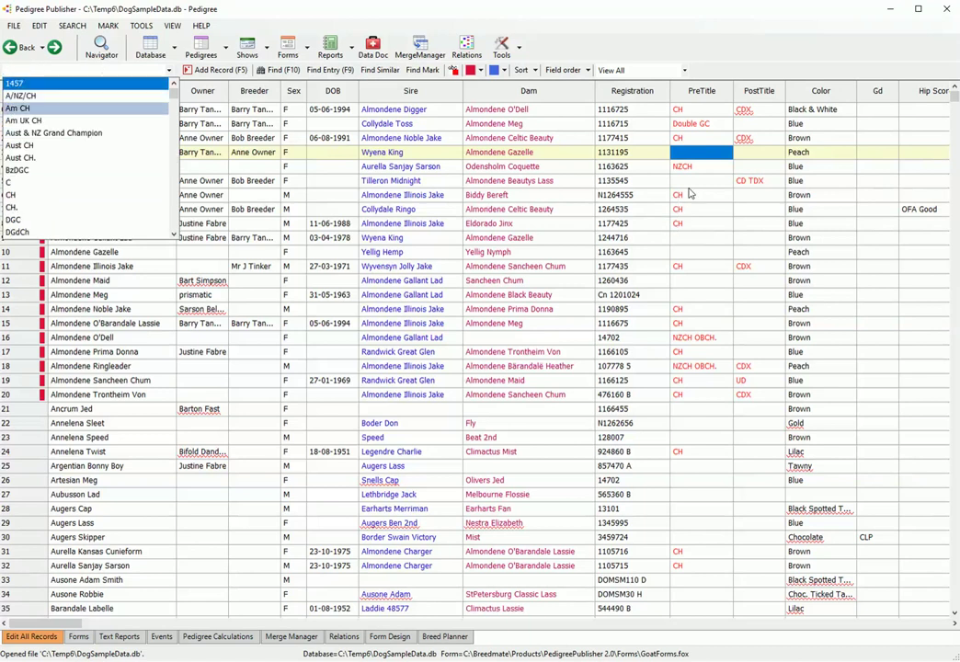
click(690, 188)
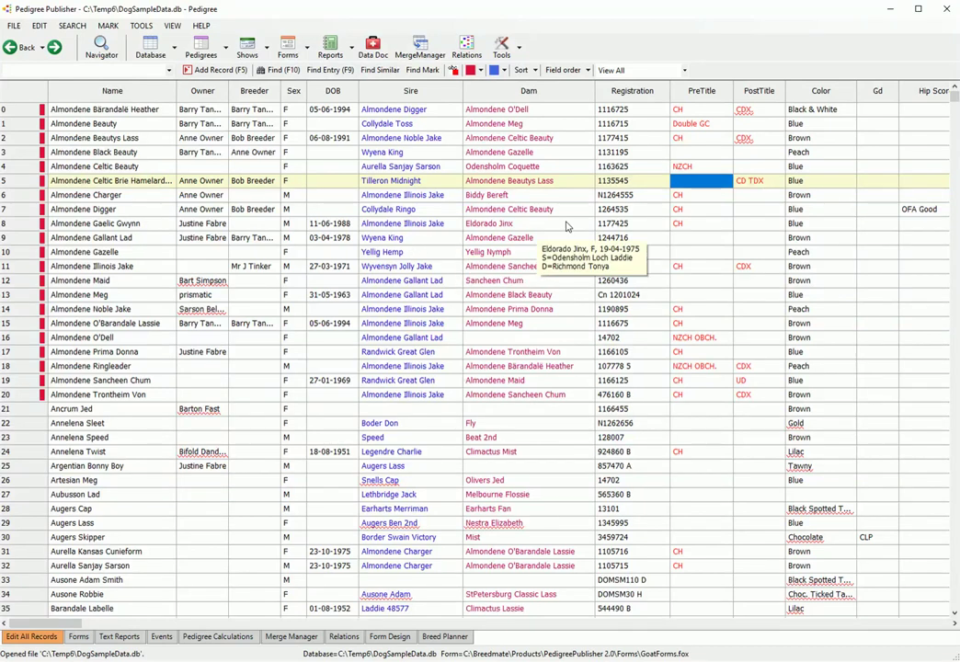
click(542, 241)
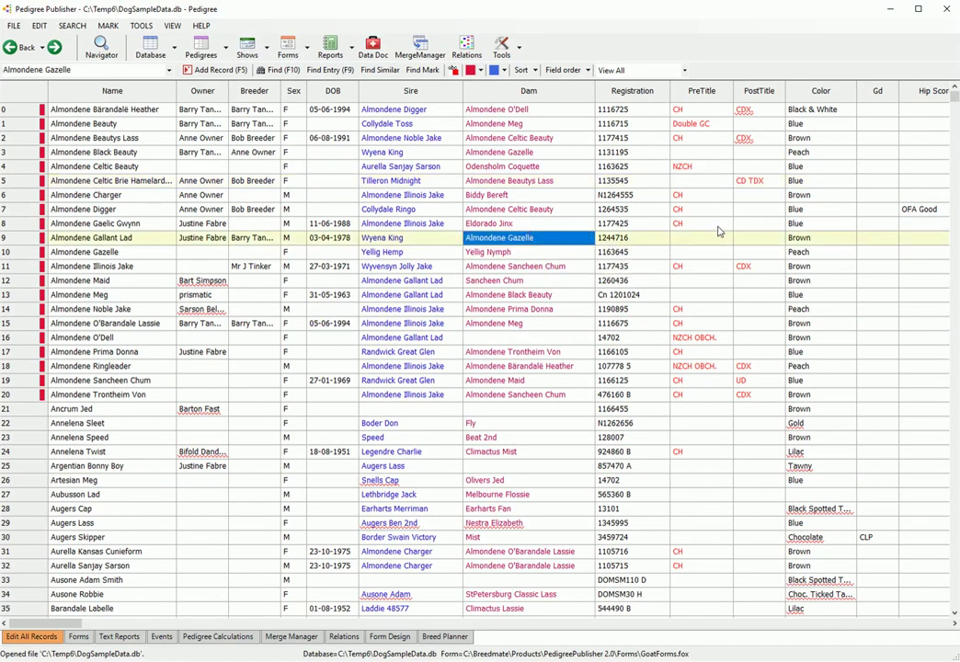
drag(696, 172, 703, 244)
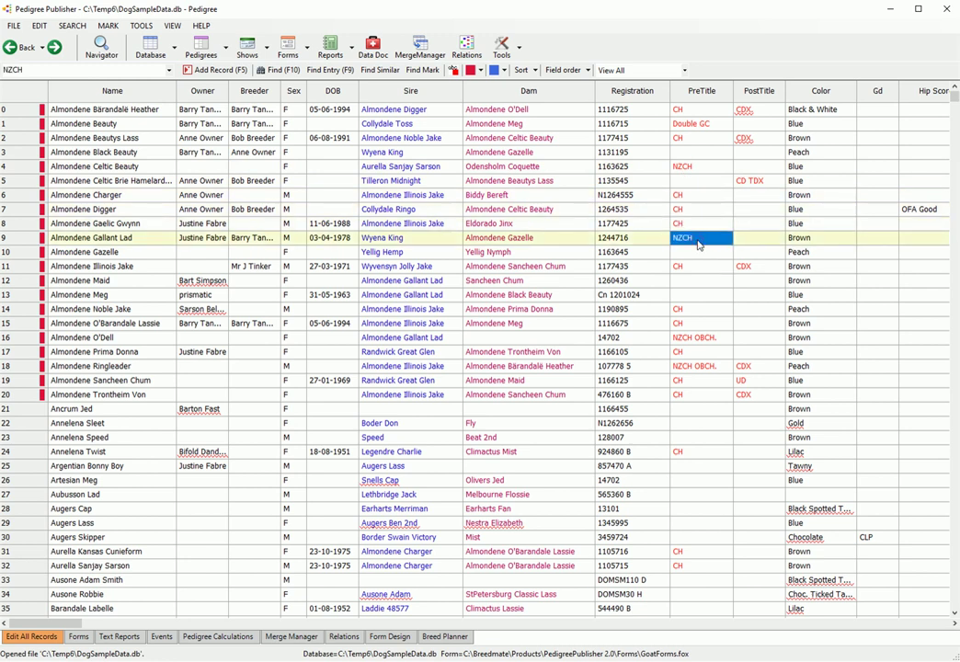
click(718, 284)
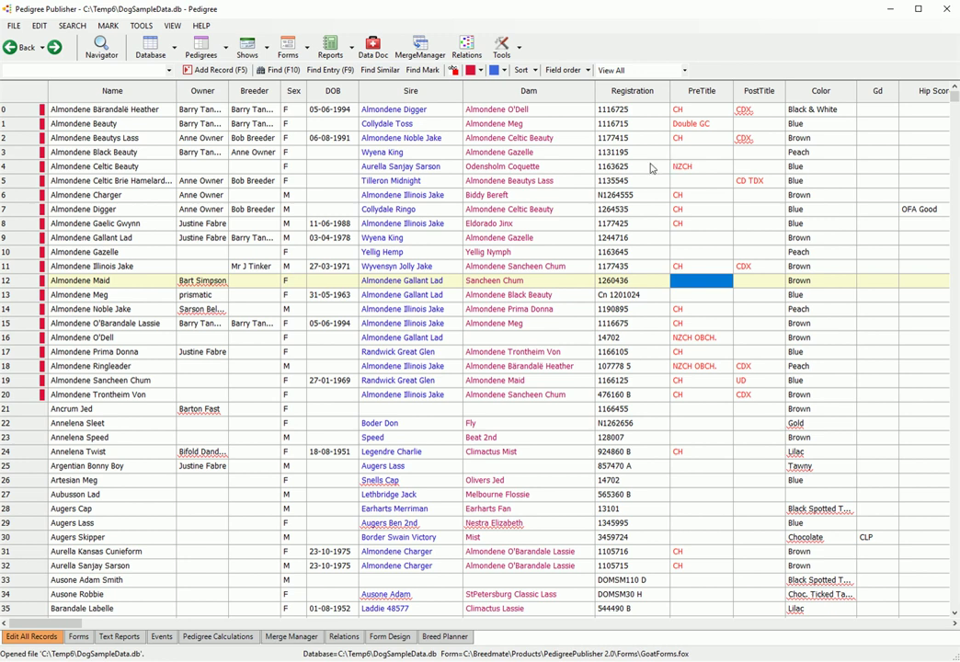
Open Tools > Alter Table for the Pedigree table, enlarge it, and select the Hip Score field.
click(139, 26)
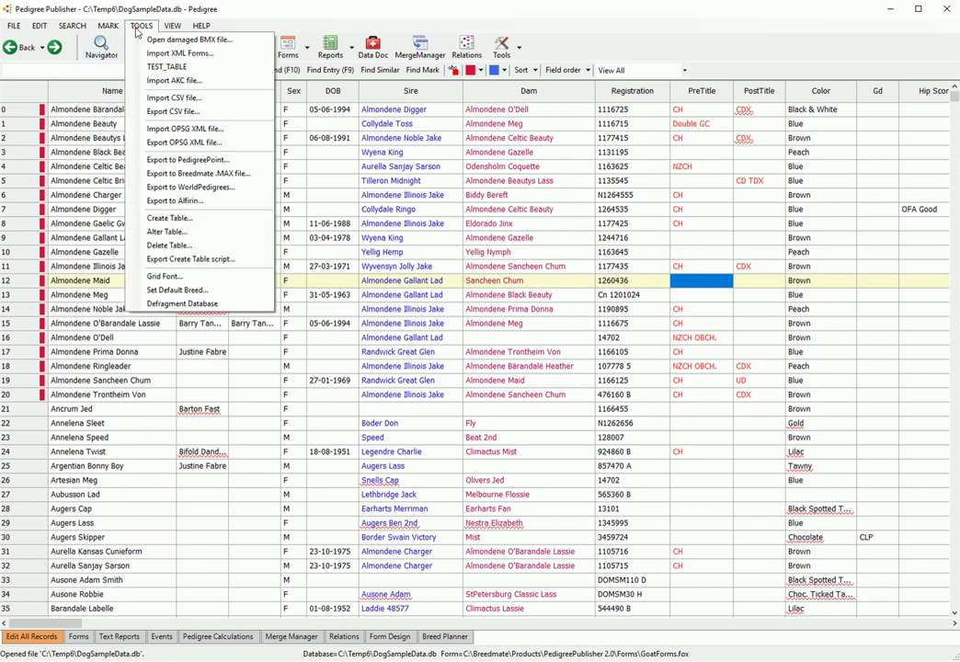
click(178, 232)
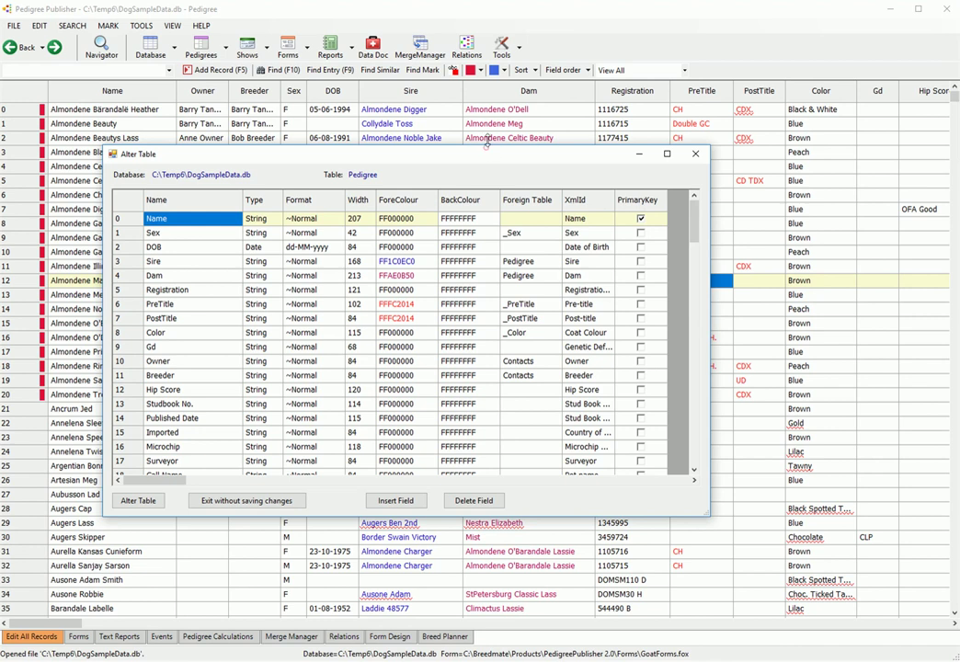
drag(486, 144, 617, 69)
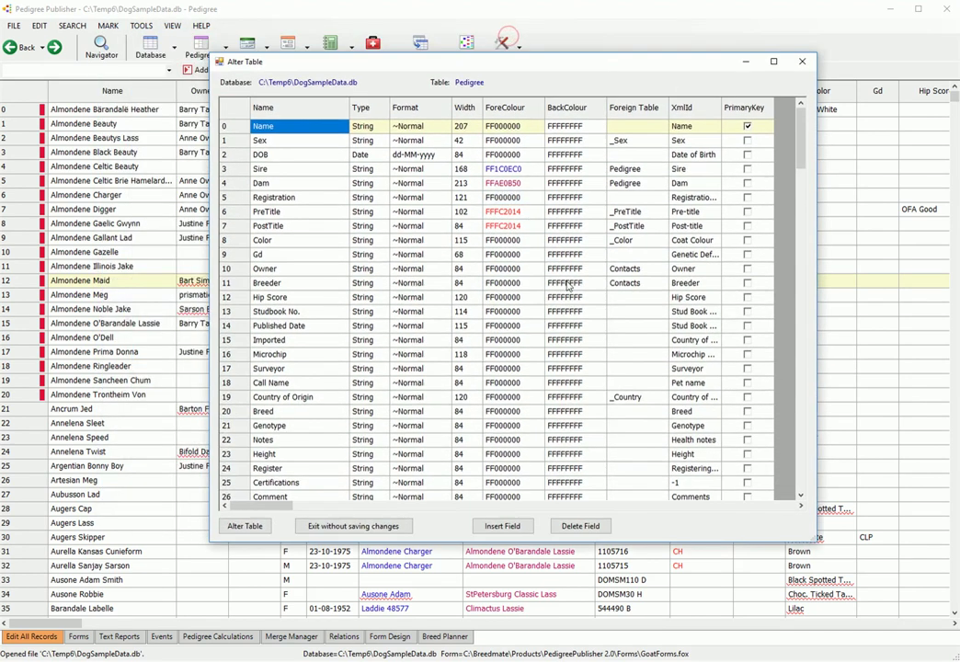
scroll(363, 358, down, 7)
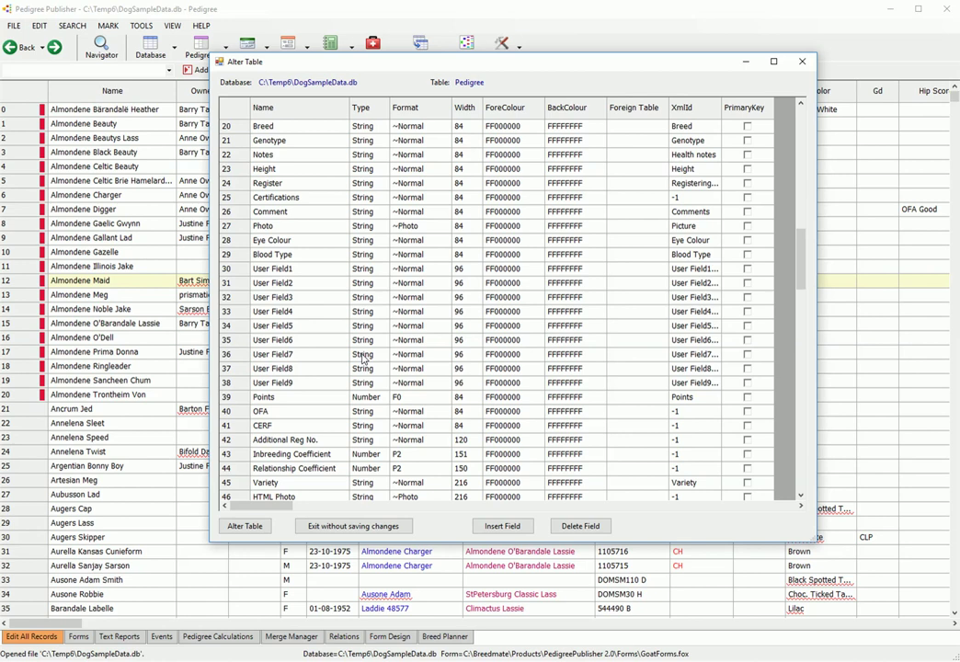
scroll(363, 357, up, 5)
click(317, 297)
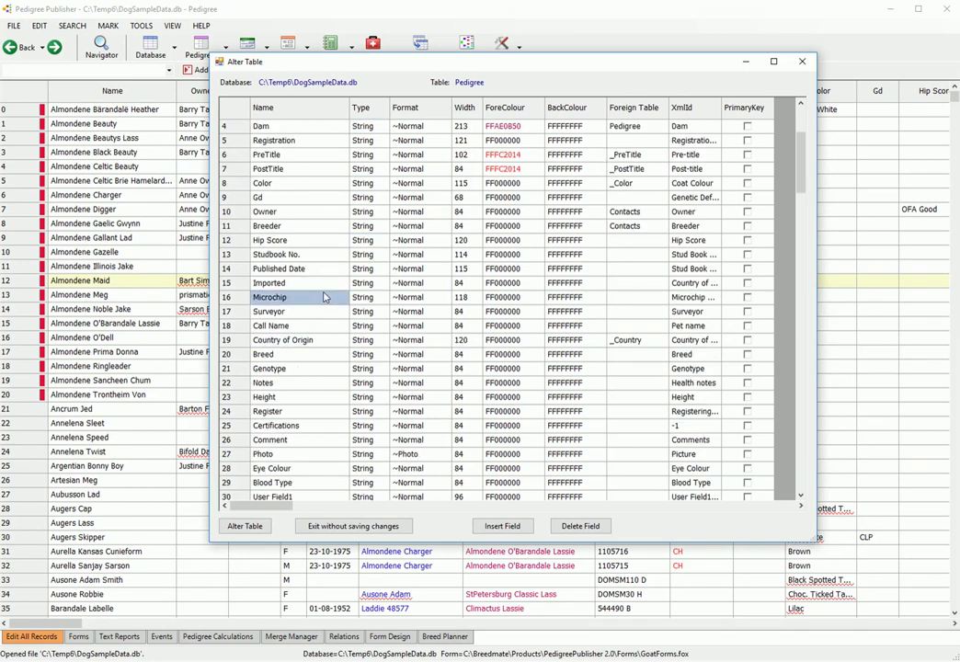
click(321, 257)
click(266, 241)
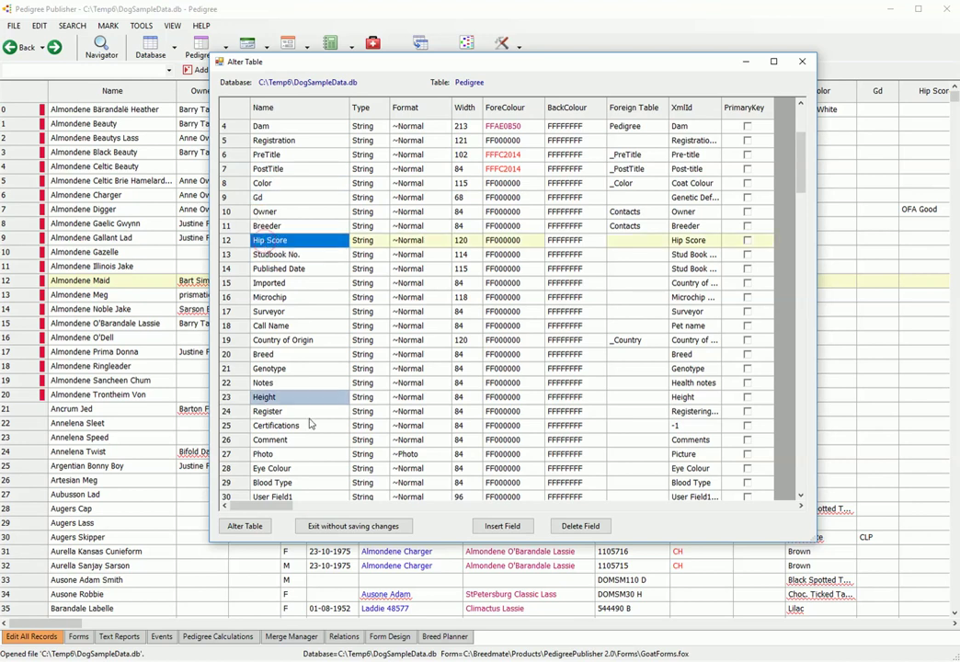
Insert a String field named 'Coat Pattern' at row 12 and open its BackColour colour picker.
click(502, 526)
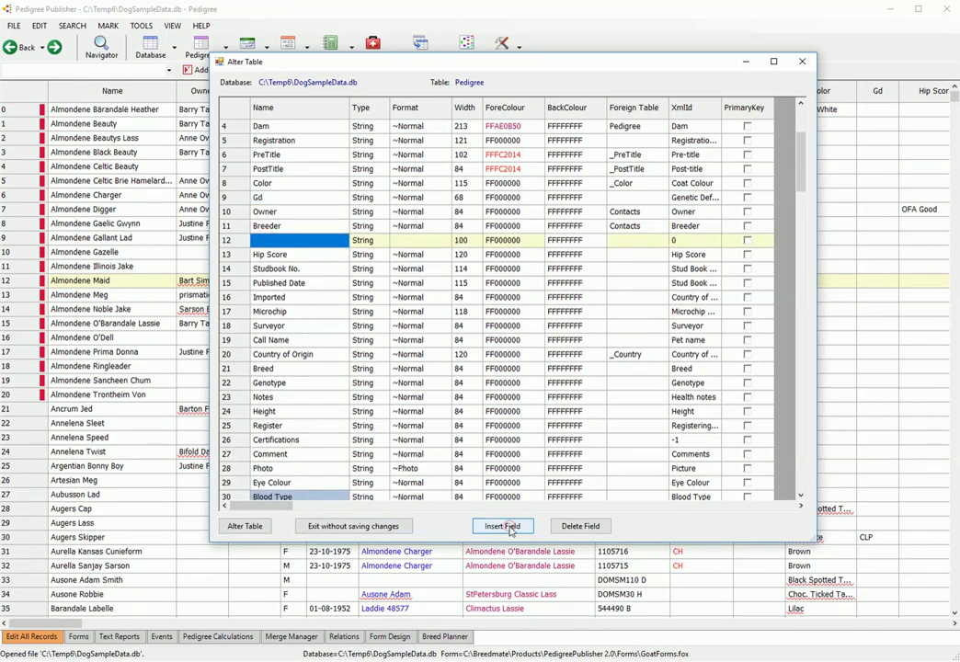
click(280, 242)
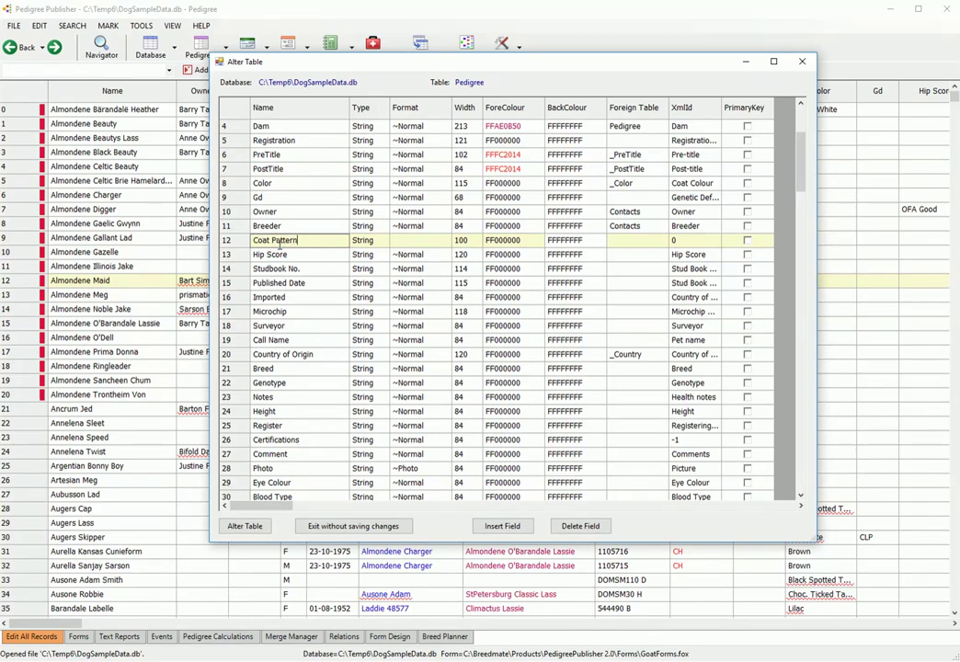
click(373, 243)
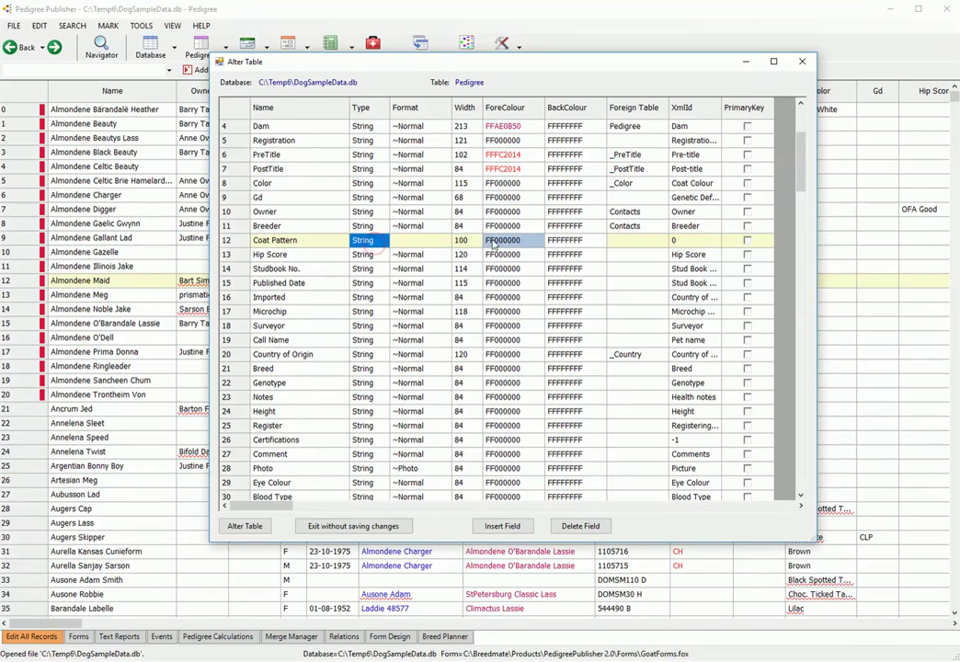
click(596, 242)
click(600, 242)
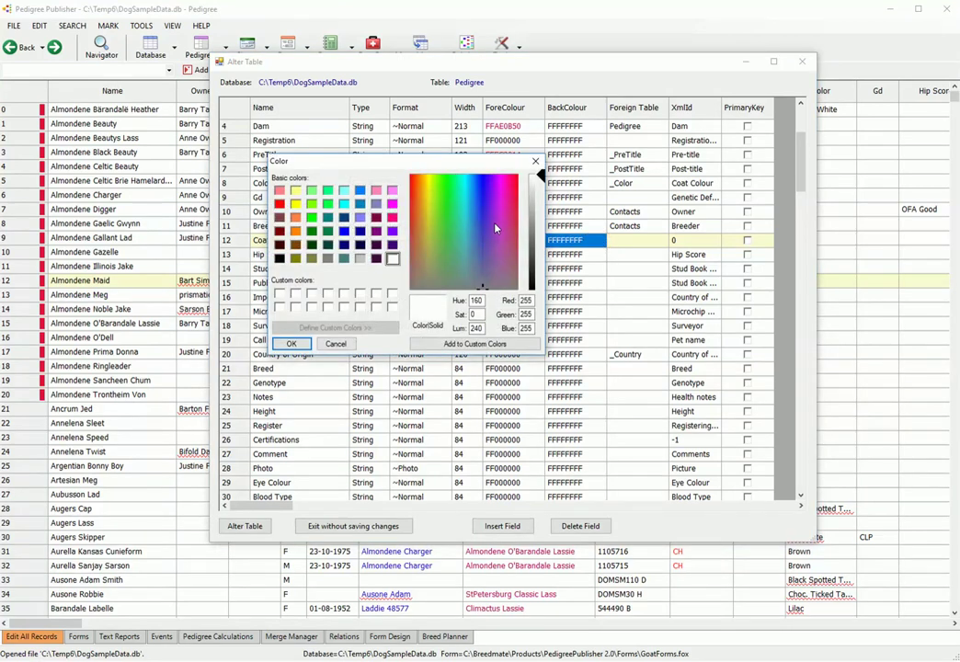
Set Coat Pattern's BackColour to pale green FF92F8BD, then select the Call Name field.
click(433, 187)
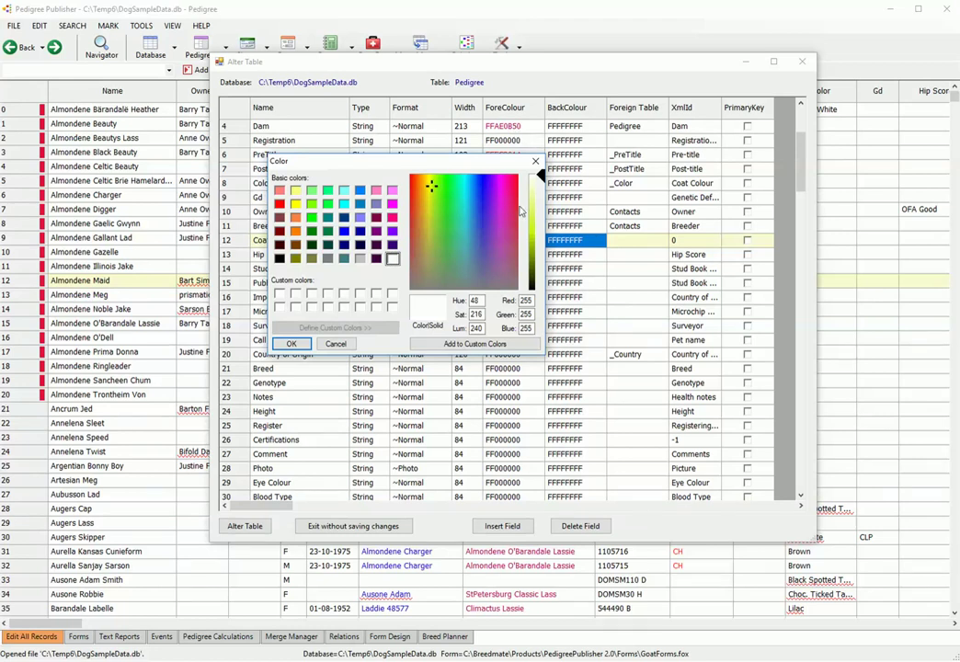
click(454, 189)
click(538, 202)
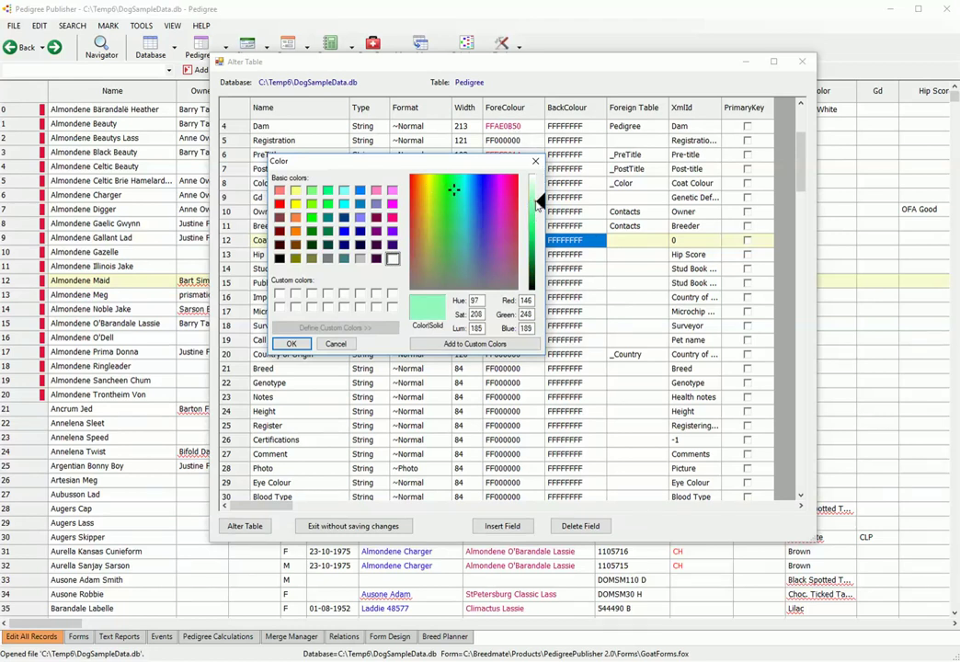
click(291, 344)
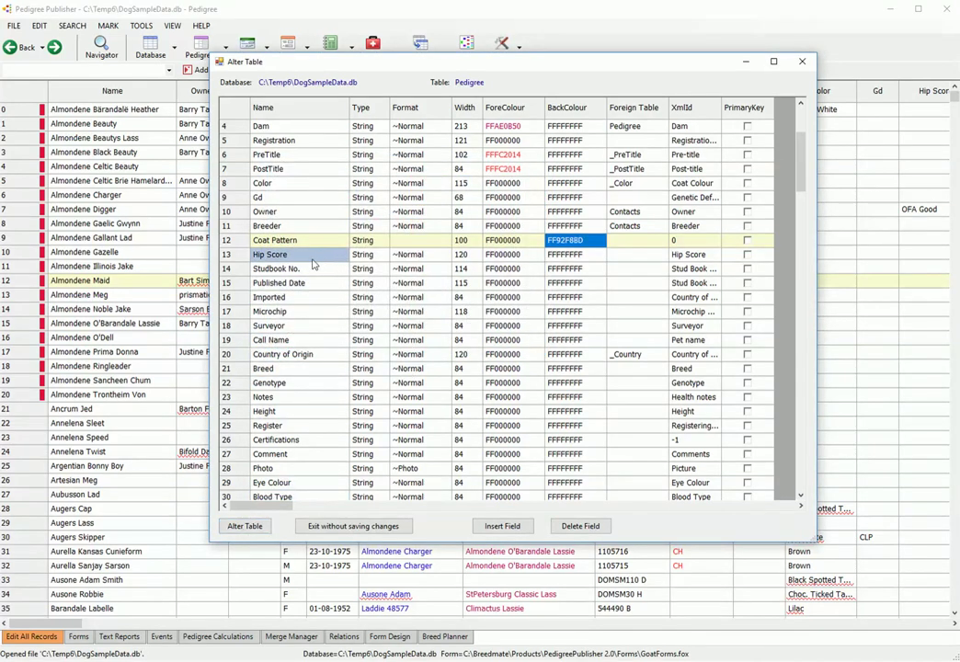
click(267, 341)
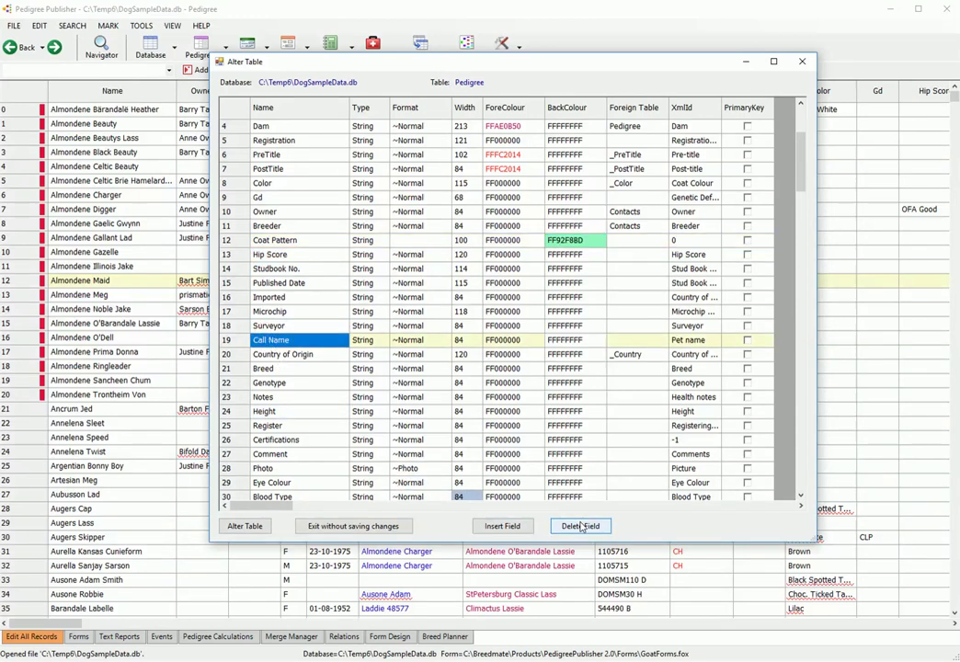
double_click(321, 357)
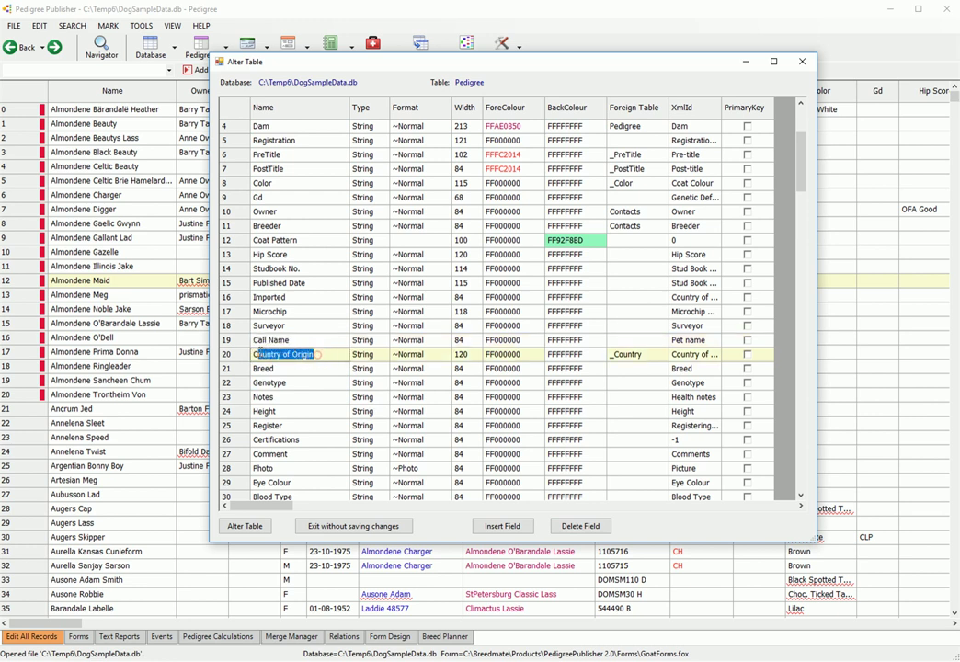
click(326, 356)
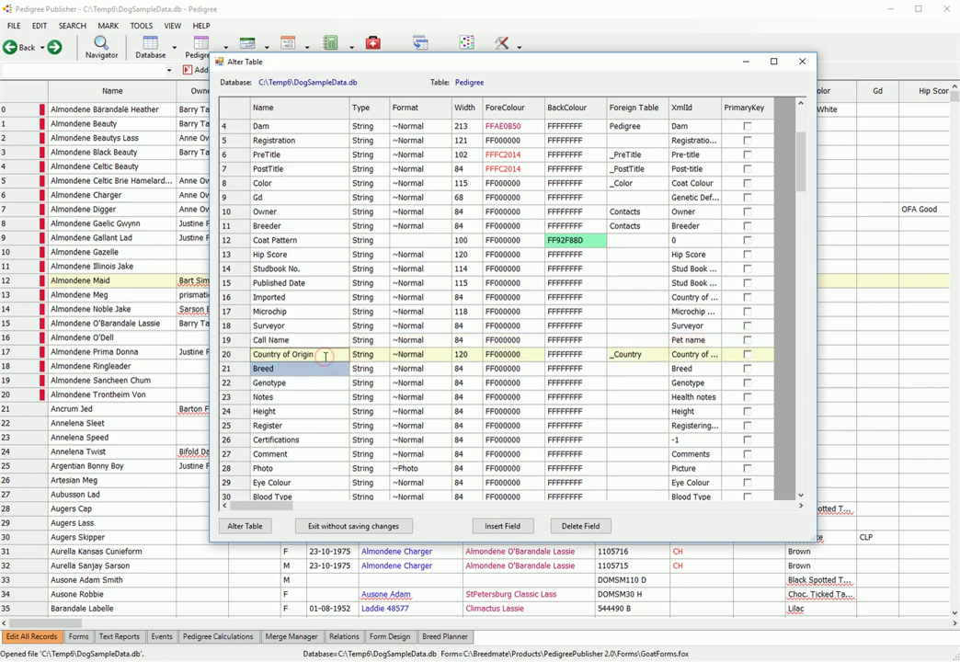
text(sdfgds)
click(314, 387)
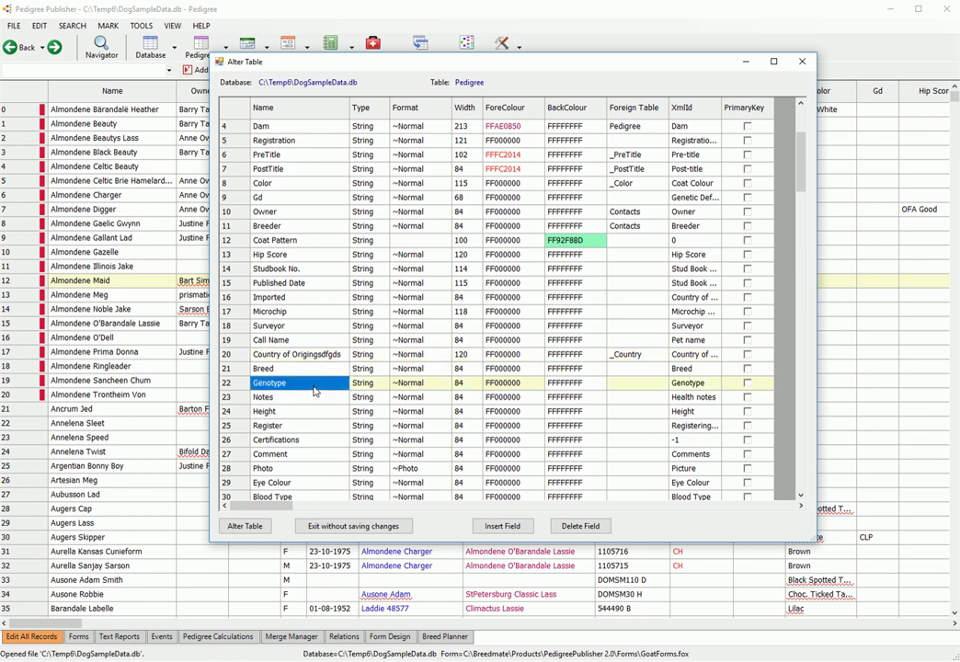
click(320, 363)
drag(317, 355, 343, 357)
key(BackSpace)
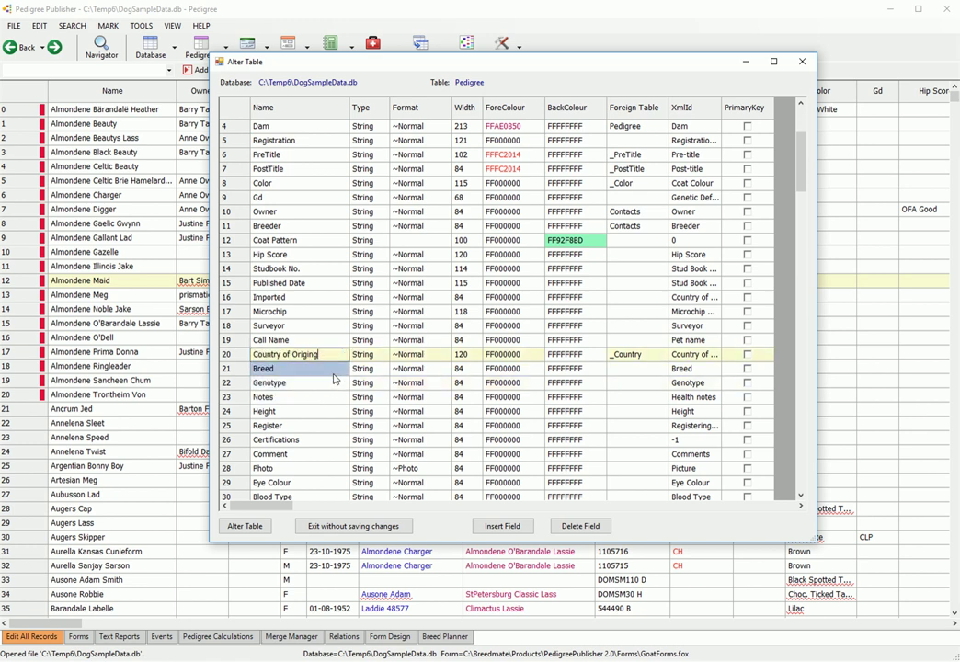
click(335, 377)
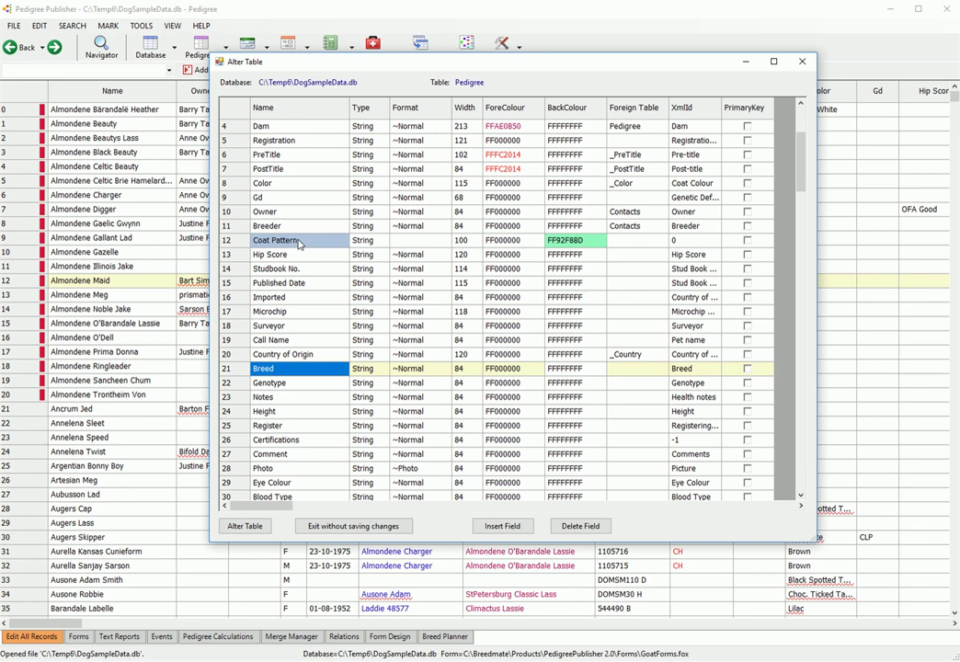
scroll(309, 200, up, 2)
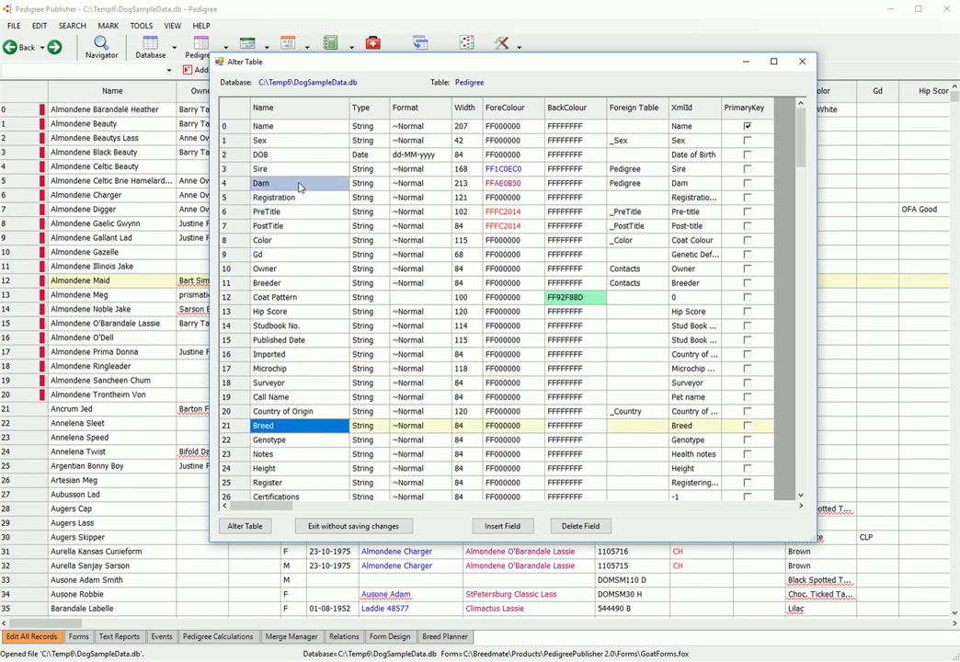
click(302, 129)
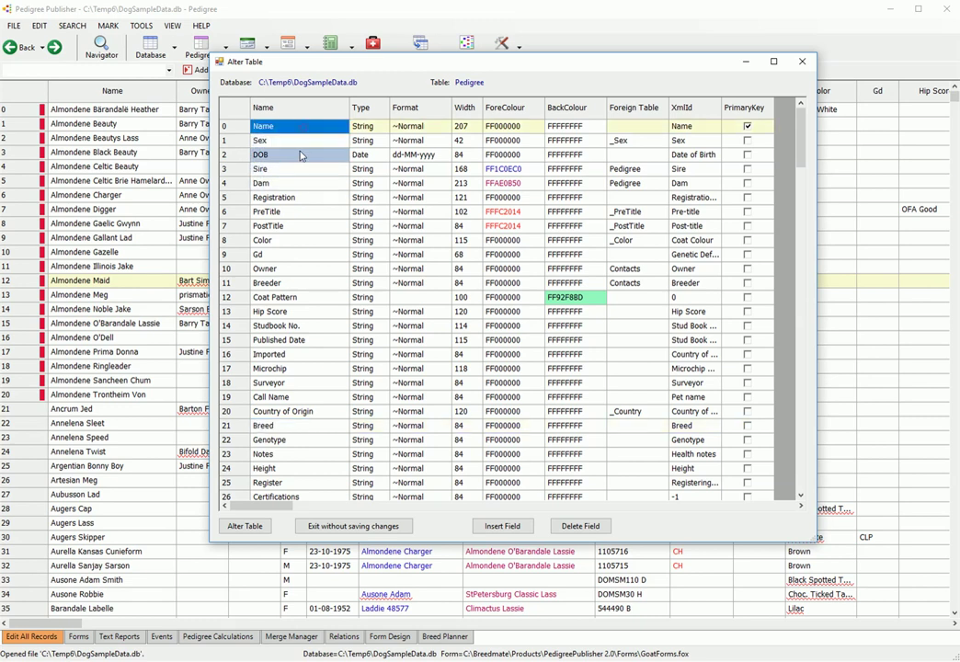
shift+click(317, 229)
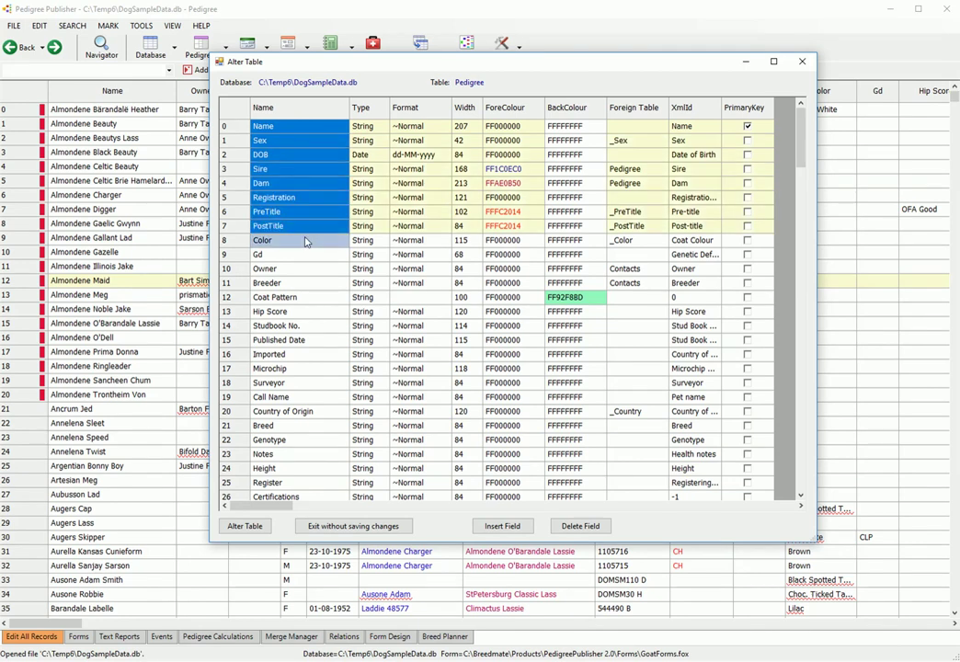
click(286, 285)
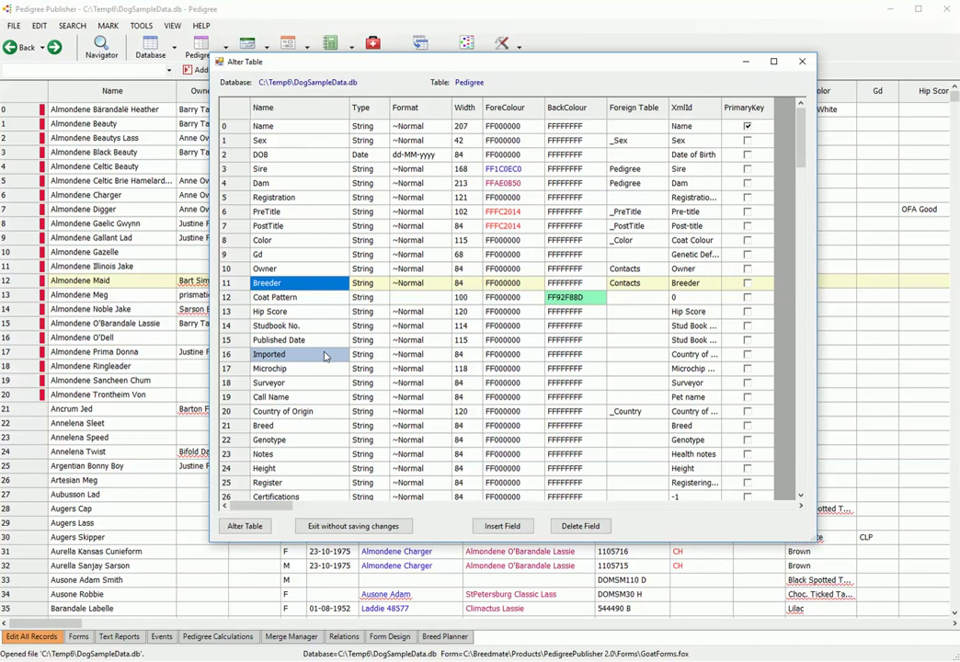
scroll(324, 357, down, 4)
scroll(325, 357, down, 1)
scroll(325, 357, up, 2)
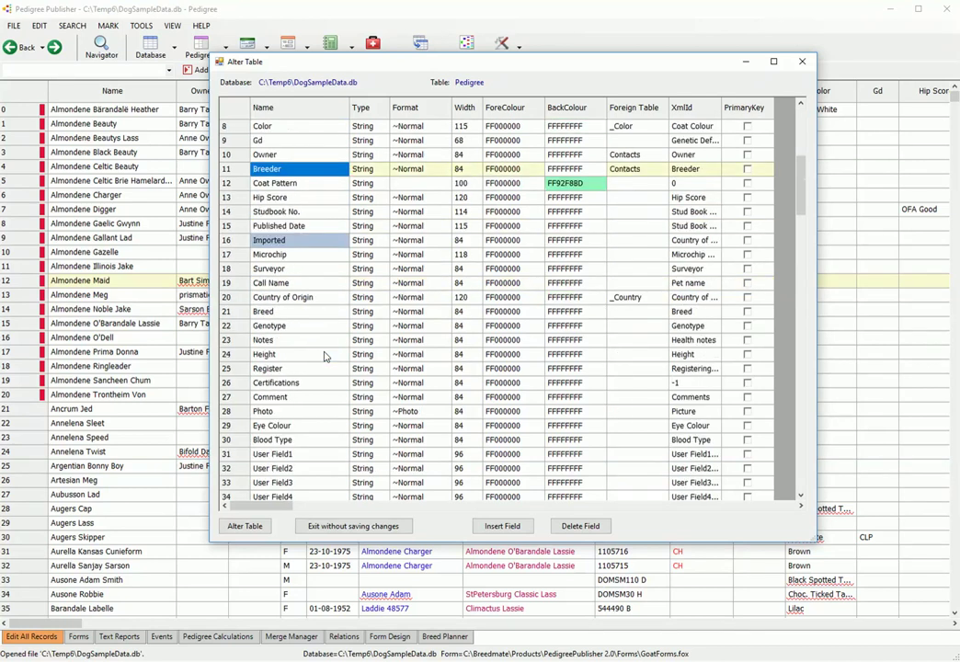
scroll(316, 271, up, 1)
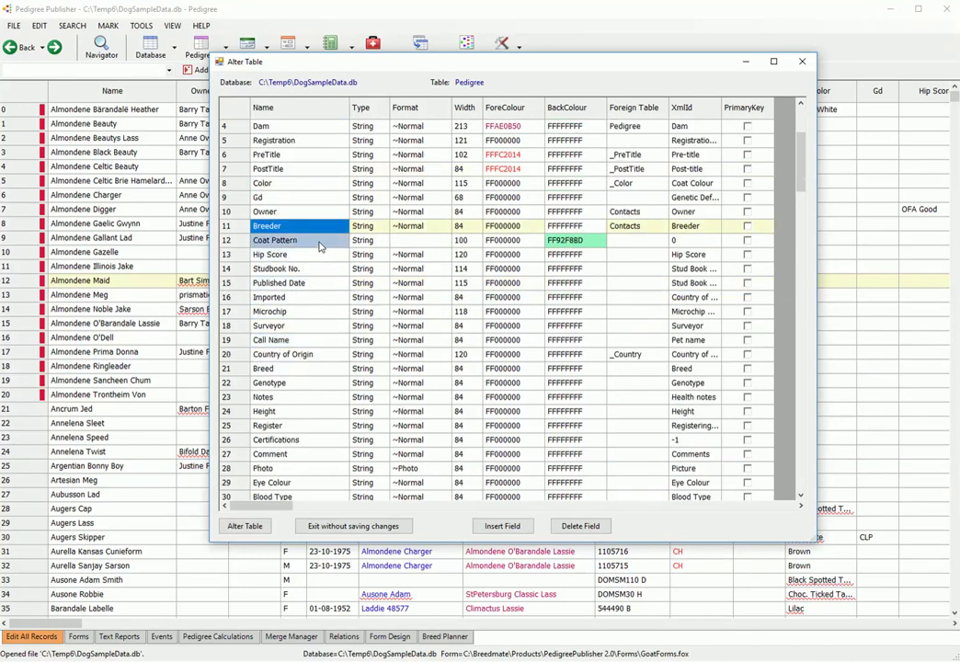
click(306, 245)
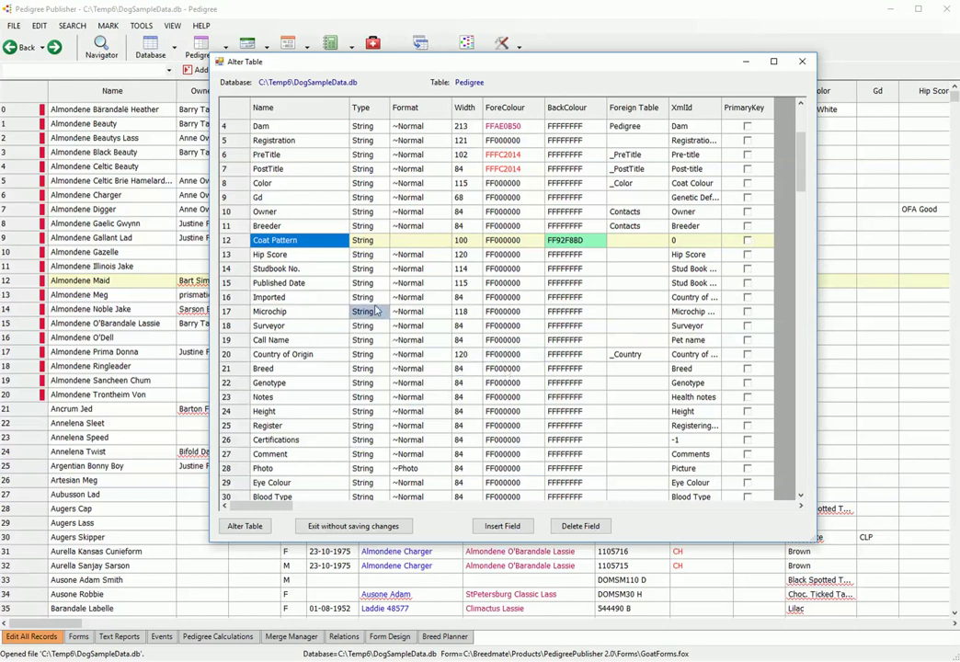
Apply the Alter Table changes and bring the new Coat Pattern column into view in the grid.
click(246, 527)
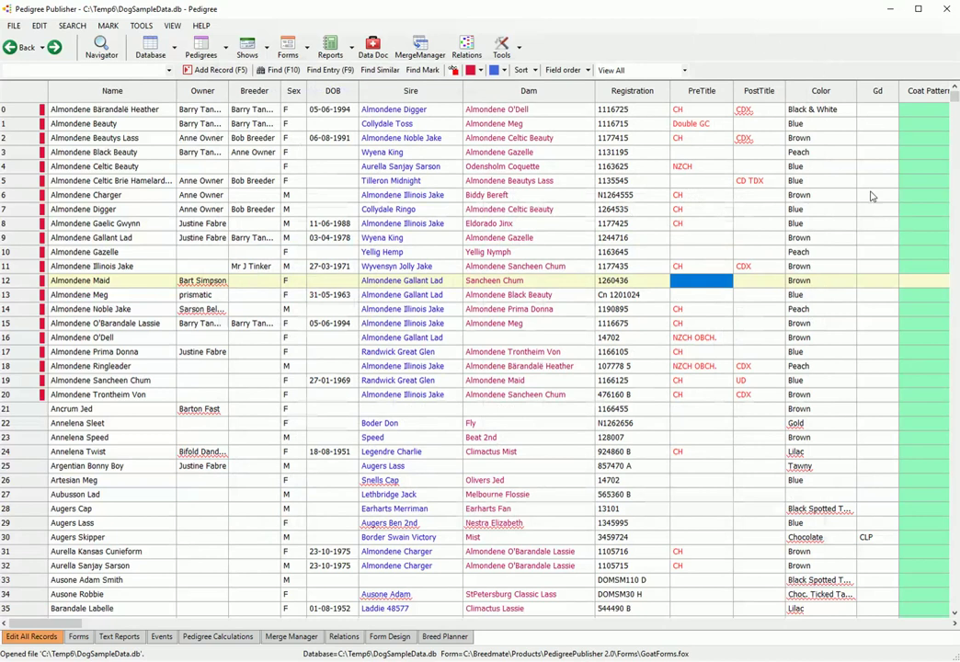
click(953, 625)
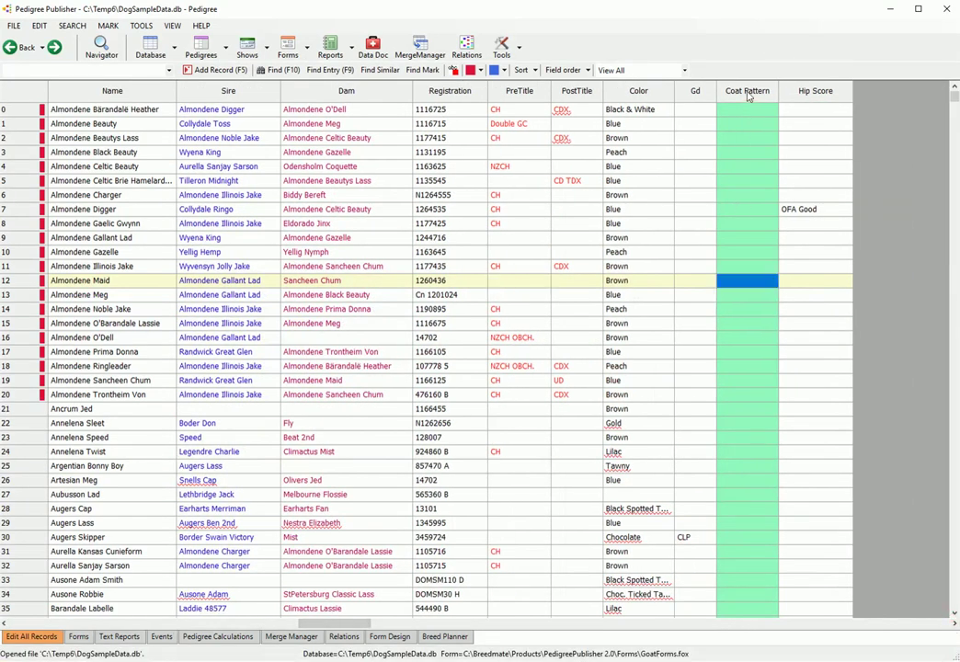
click(748, 92)
click(621, 223)
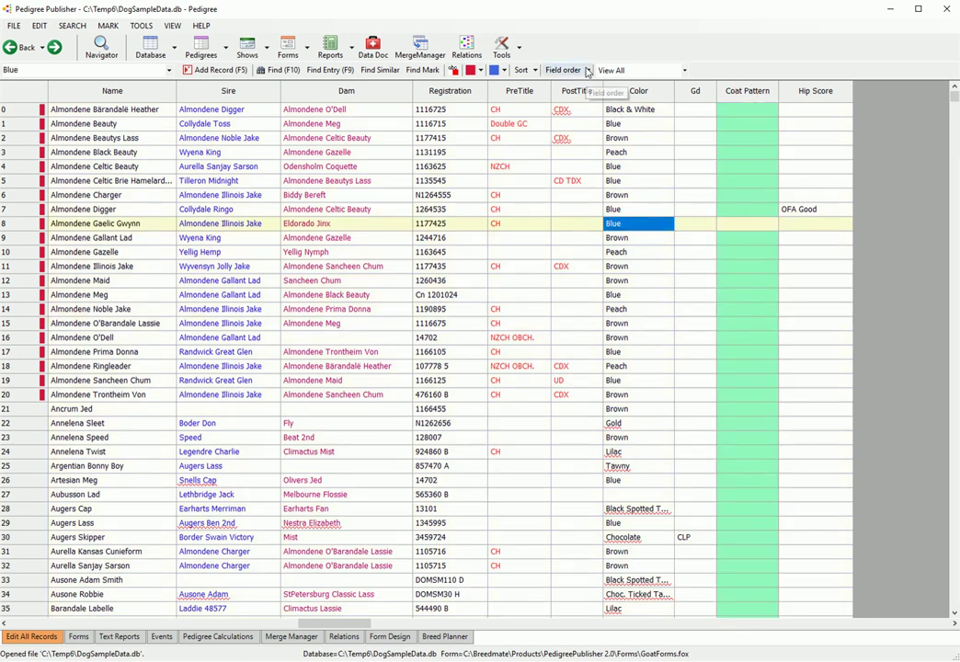
Look through the Field order choices, select Almondene Noble Jake's record, and reopen the list.
click(588, 71)
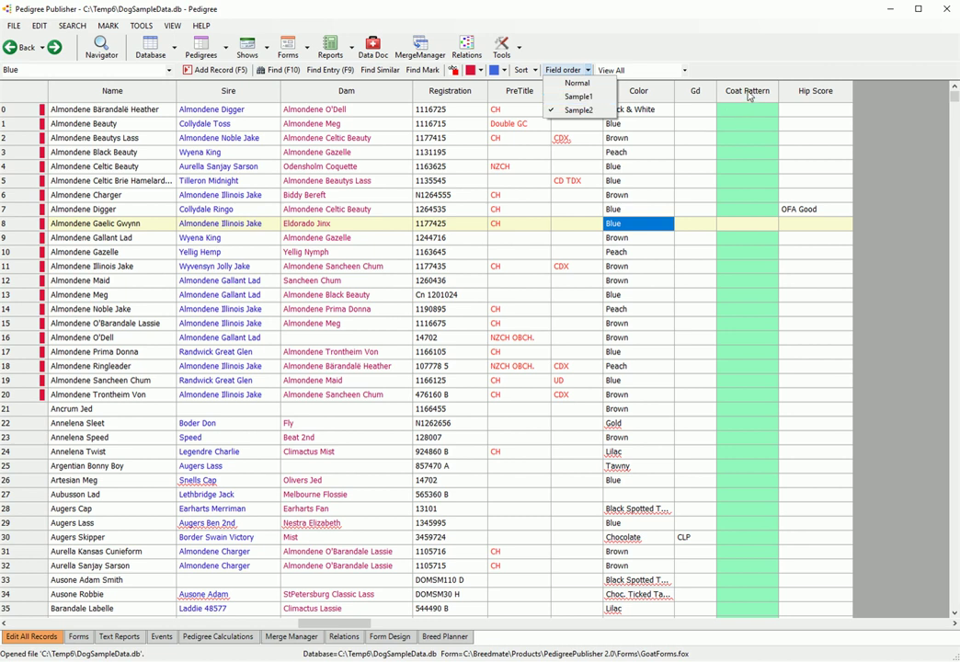
click(322, 311)
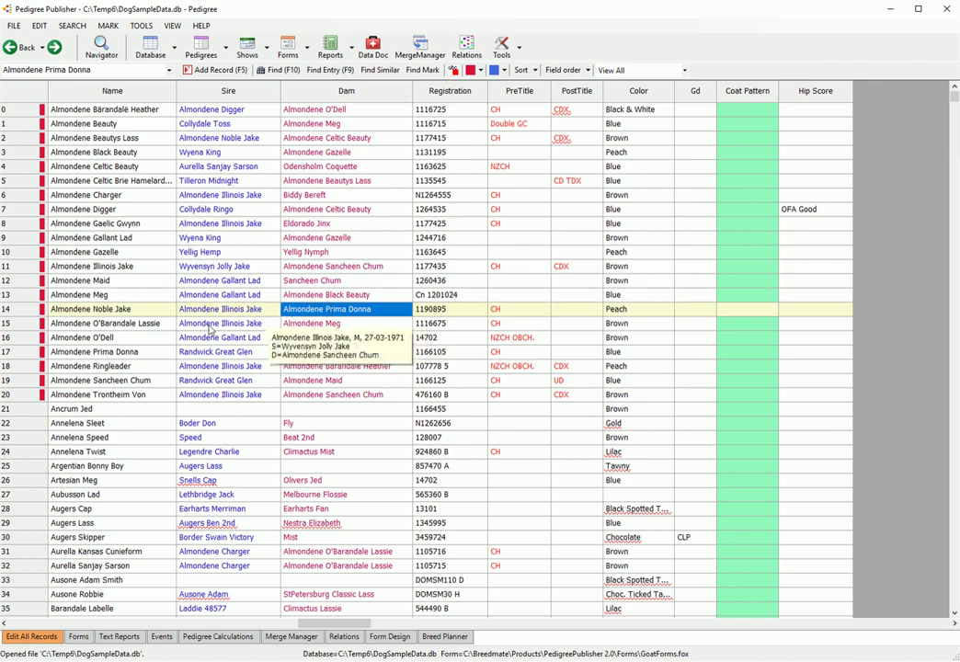
click(122, 312)
mouse_move(311, 297)
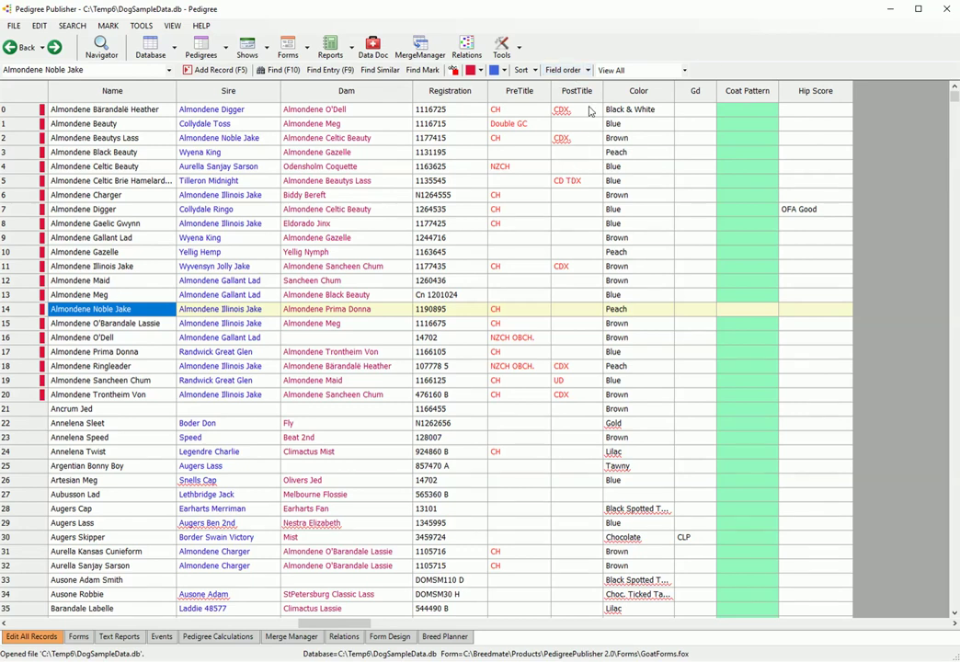
click(586, 70)
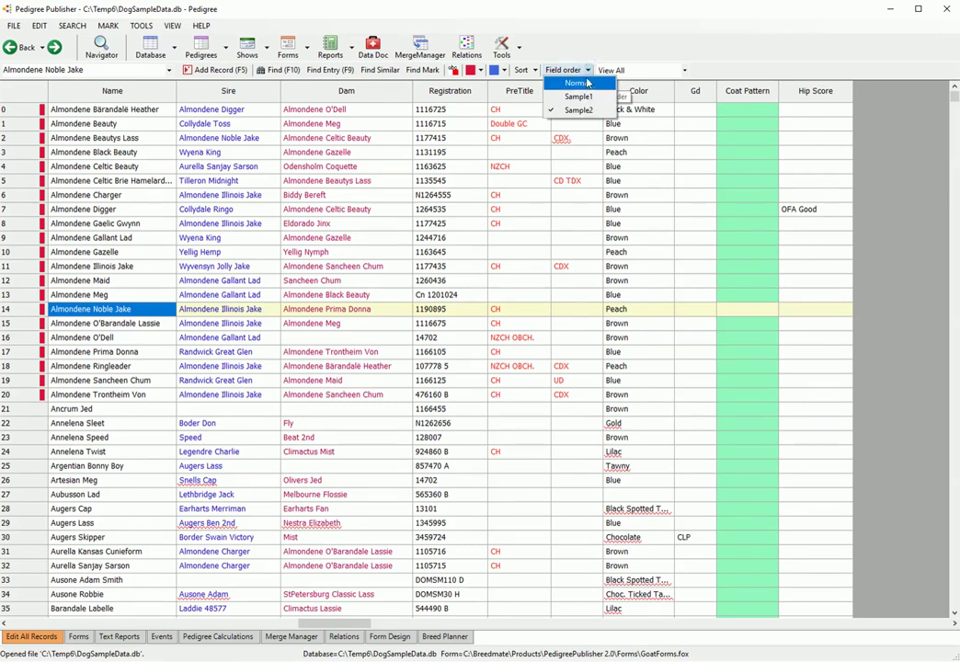
Switch the grid to the Sample1 field order and select the Color cell of row 15.
click(579, 96)
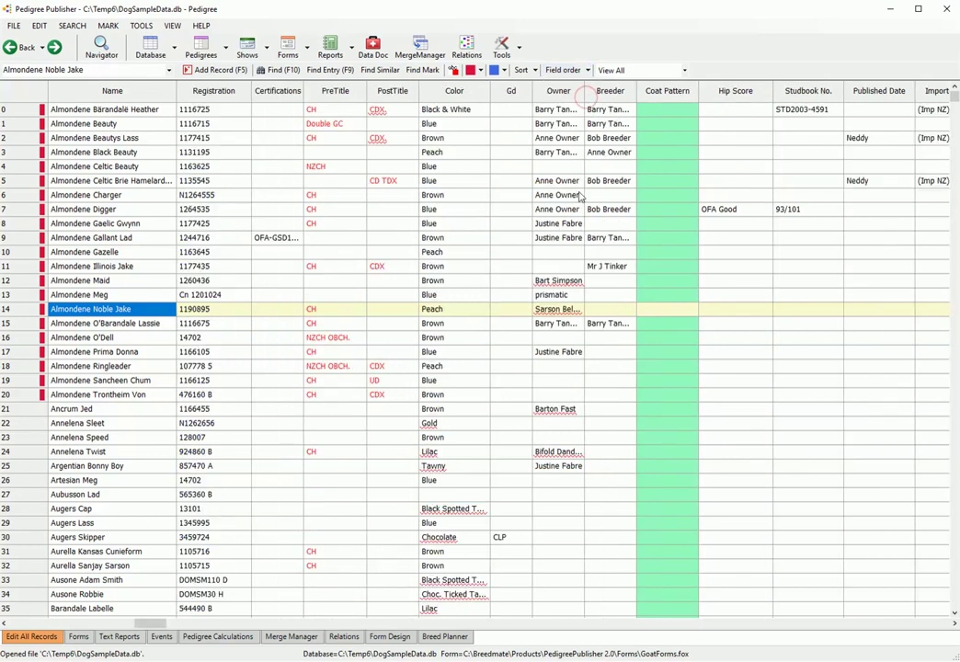
click(486, 324)
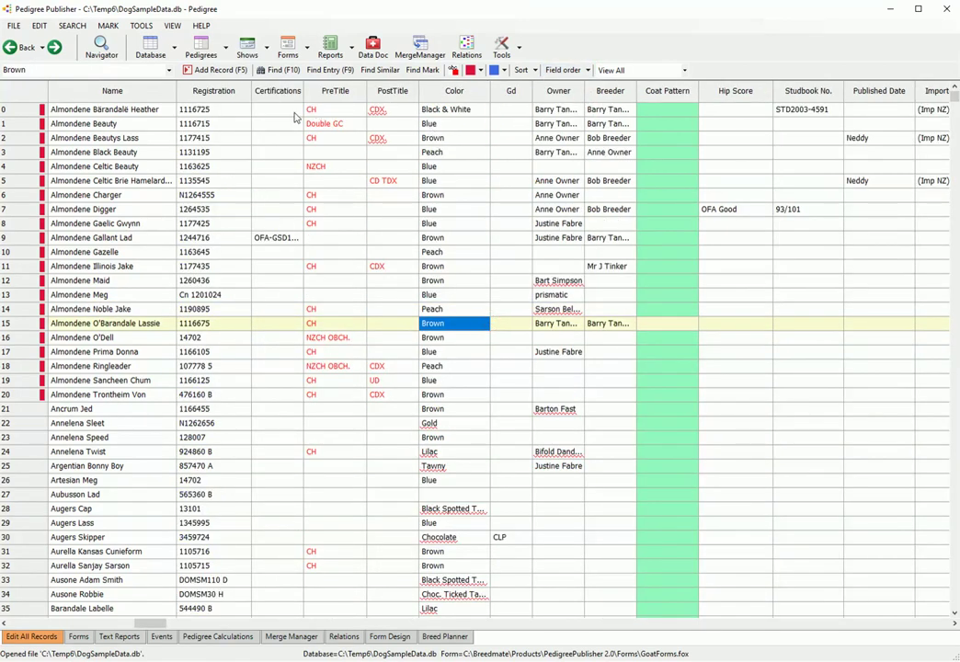
click(141, 25)
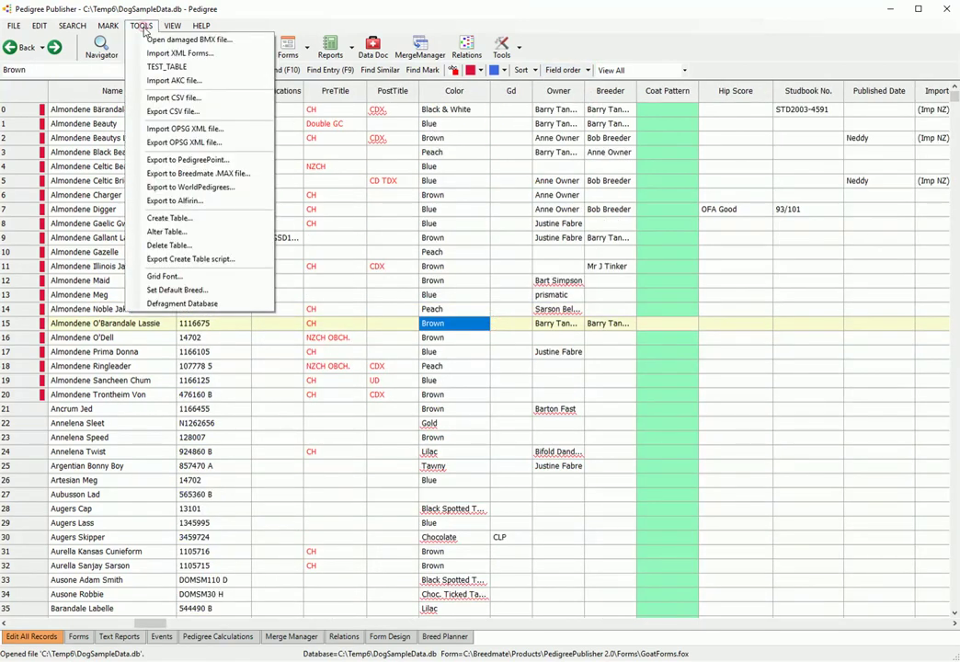
click(458, 266)
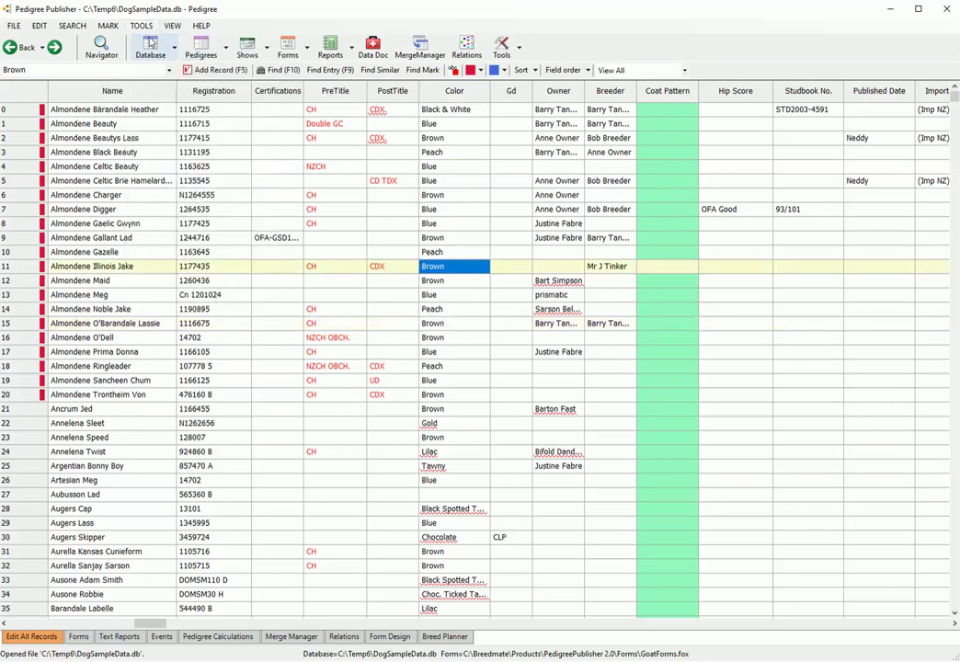
click(144, 29)
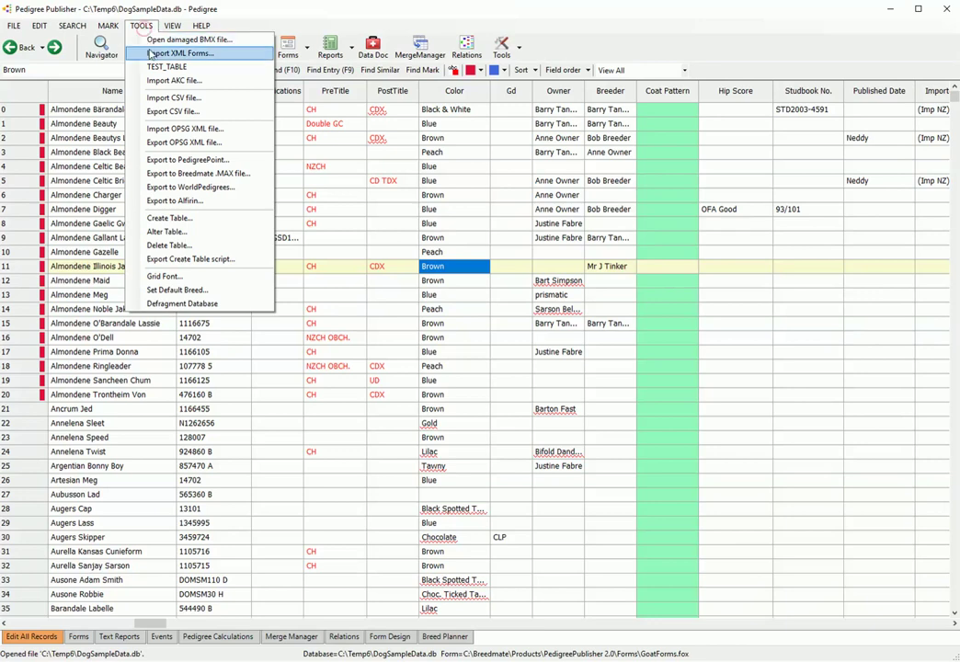
click(194, 220)
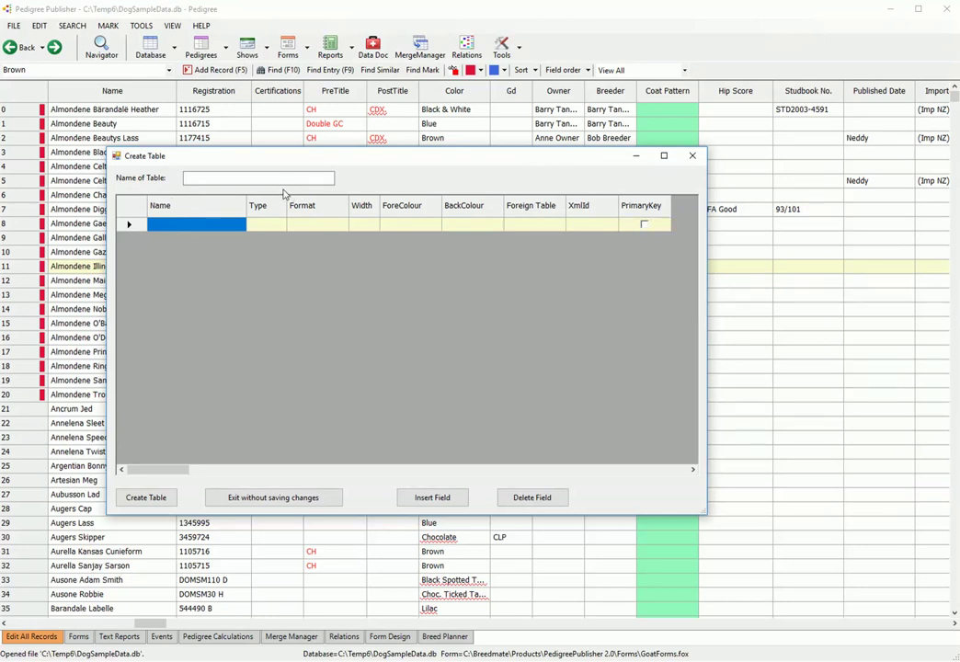
click(239, 180)
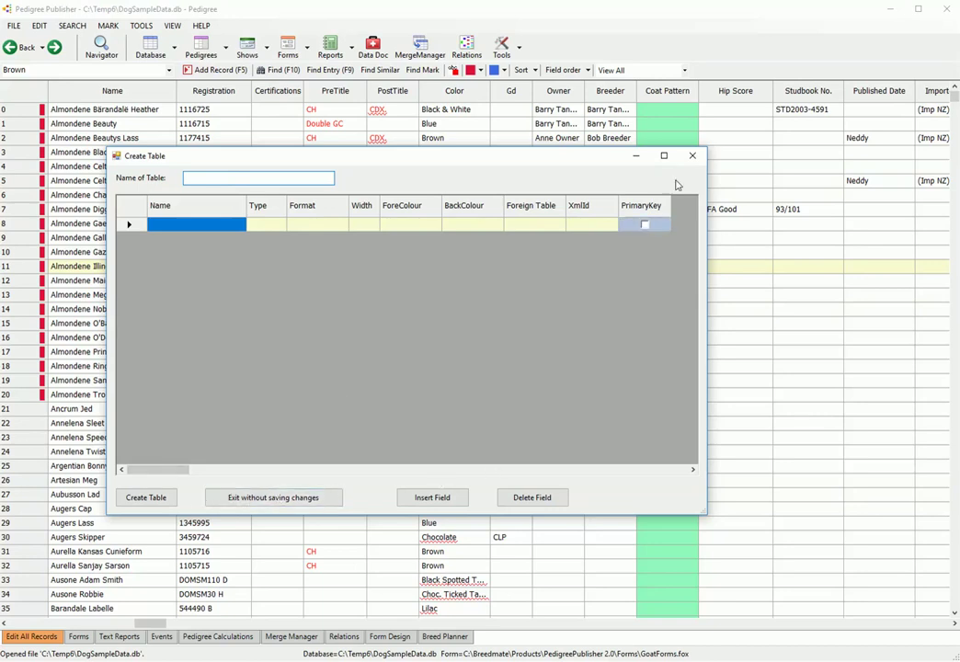
click(693, 156)
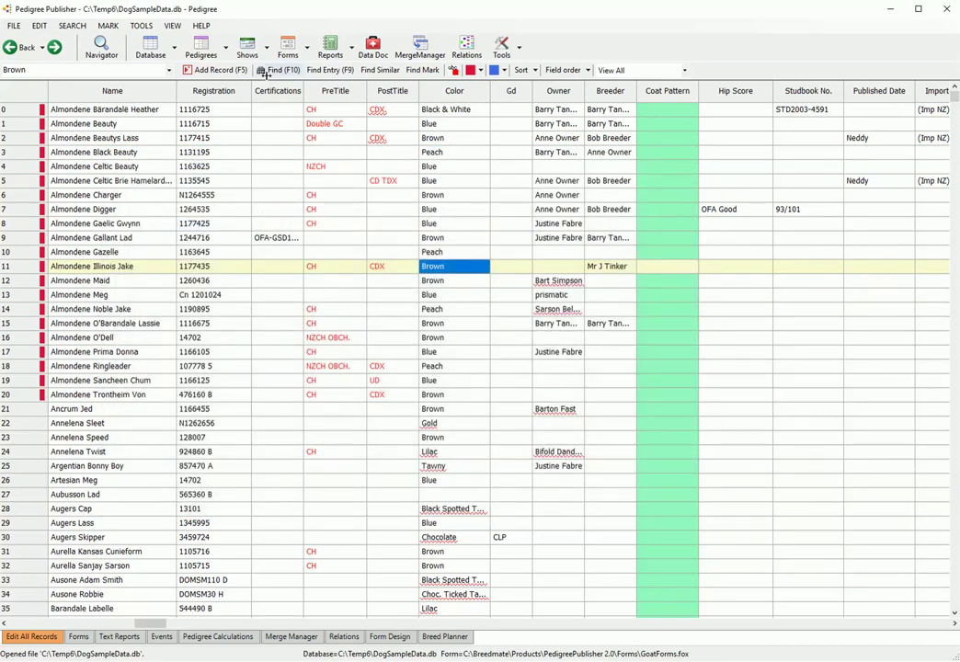